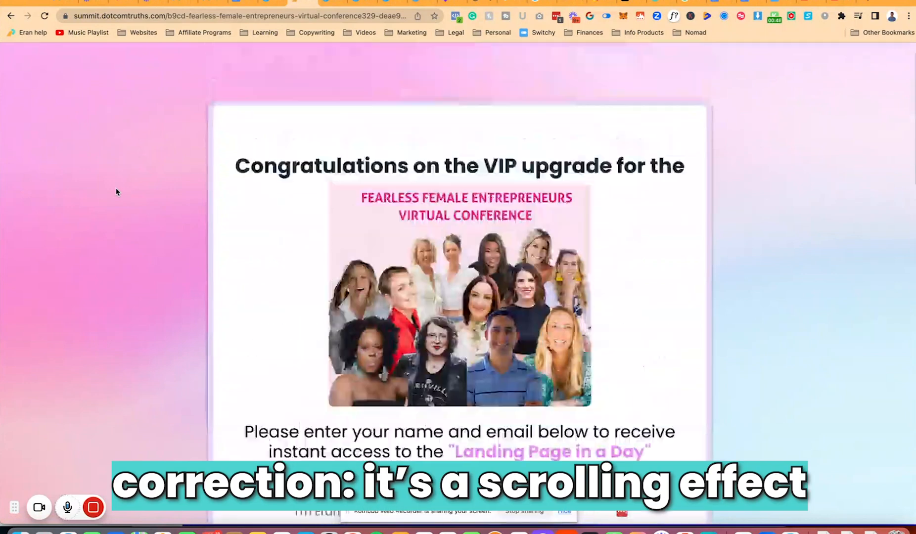
Step: Switch to the systeme.io page editor and examine the top section's settings from margins to HTML attributes
left_click(265, 3)
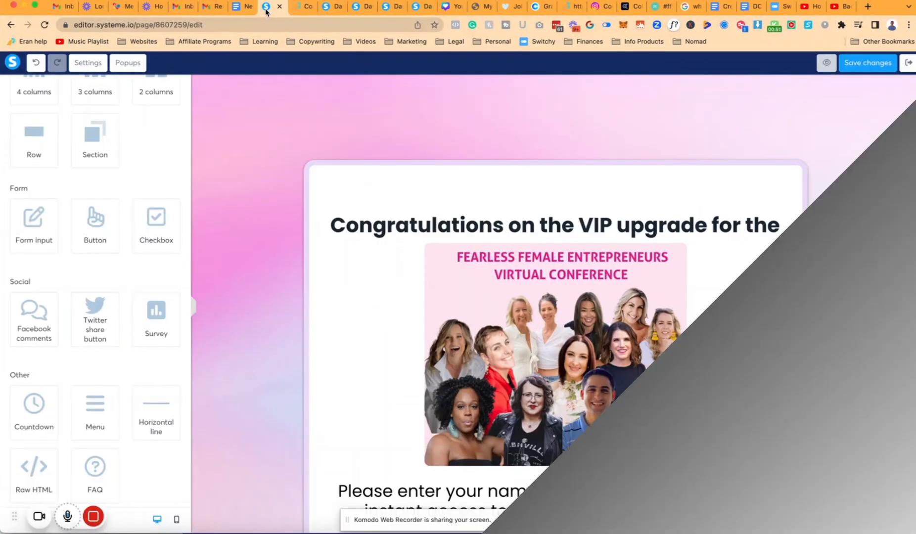
left_click(208, 84)
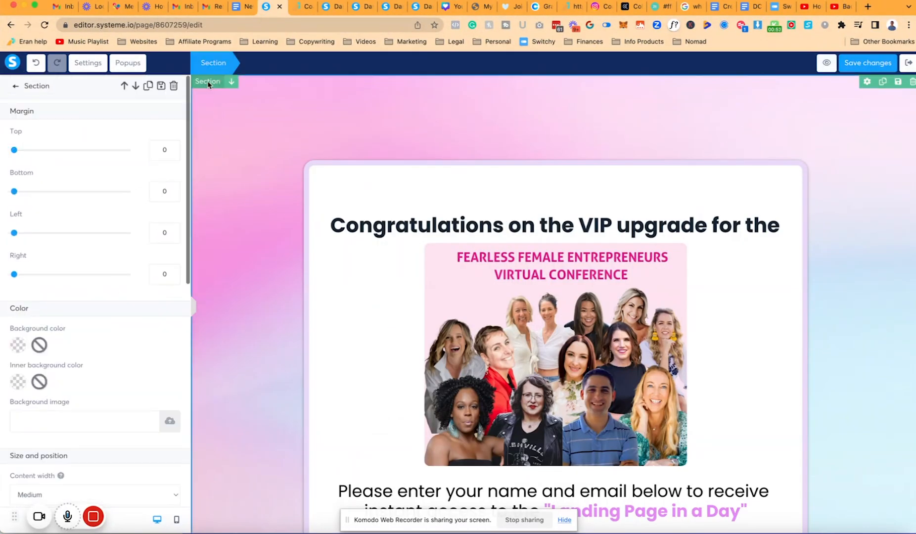
scroll(188, 322, "down", 10)
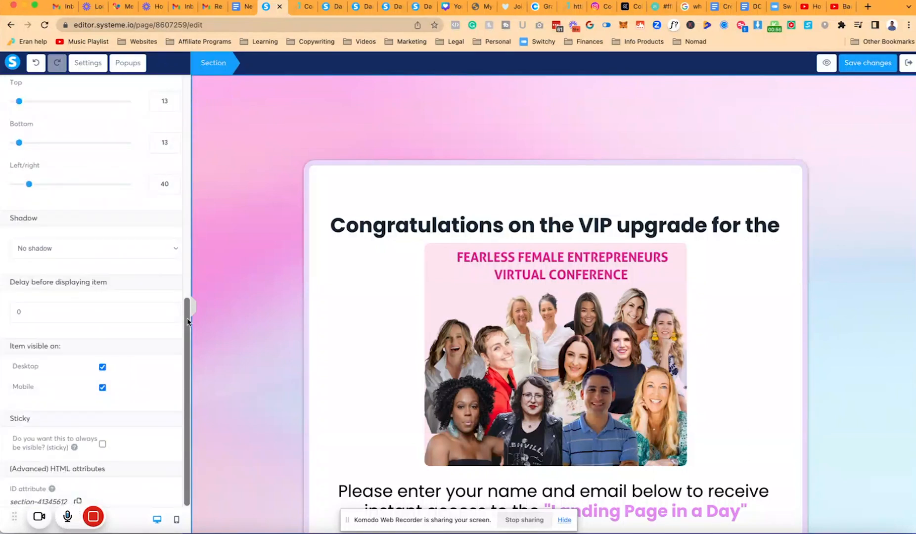
scroll(188, 322, "up", 10)
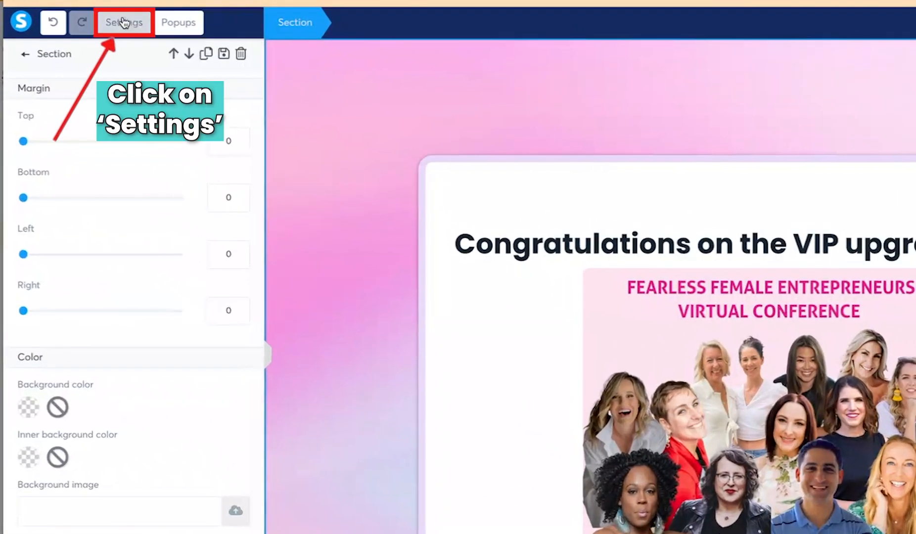
Step: Set the page-level background image to display as Full center (fixed) in the page settings
left_click(88, 63)
scroll(145, 262, "down", 3)
scroll(196, 280, "down", 6)
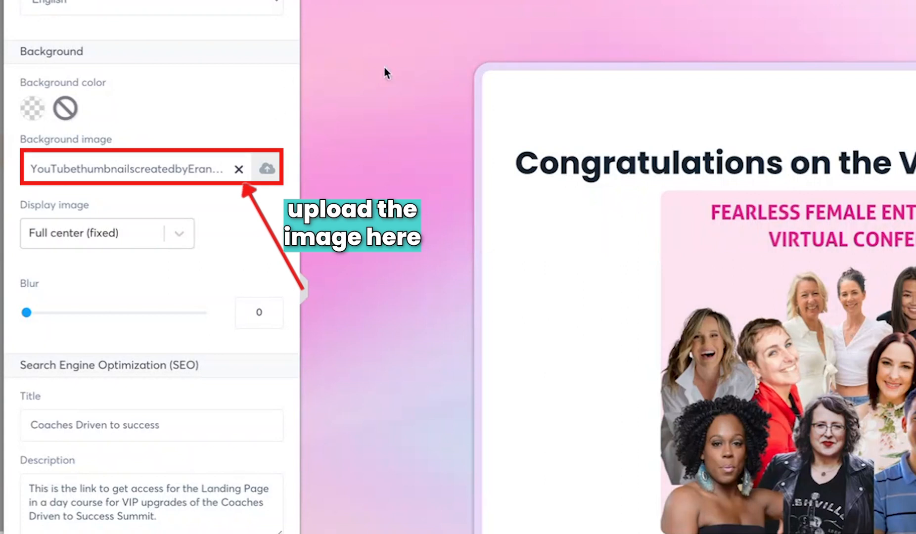
left_click(179, 234)
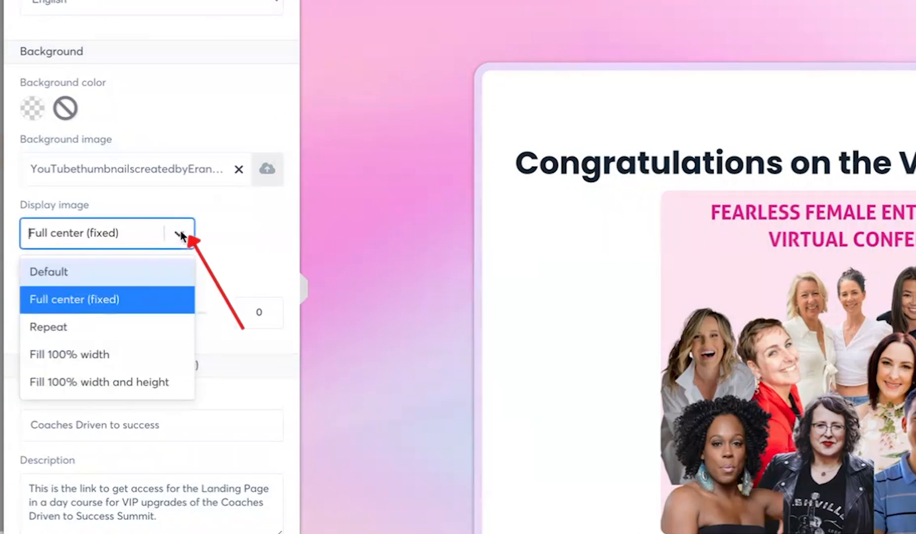
left_click(106, 306)
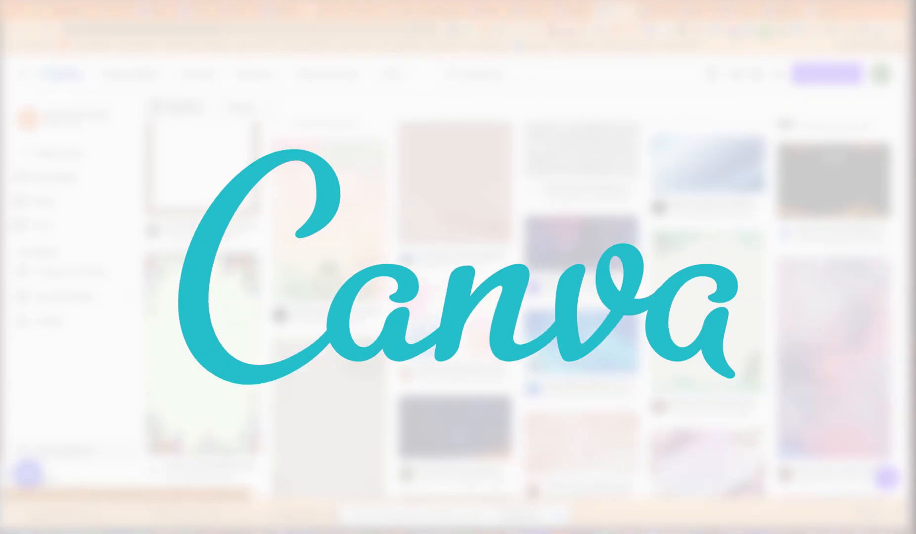
Step: In Canva, look through the background template search results, the blue teal watercolor wallpaper and the Zoom virtual background templates
scroll(612, 163, "up", 15)
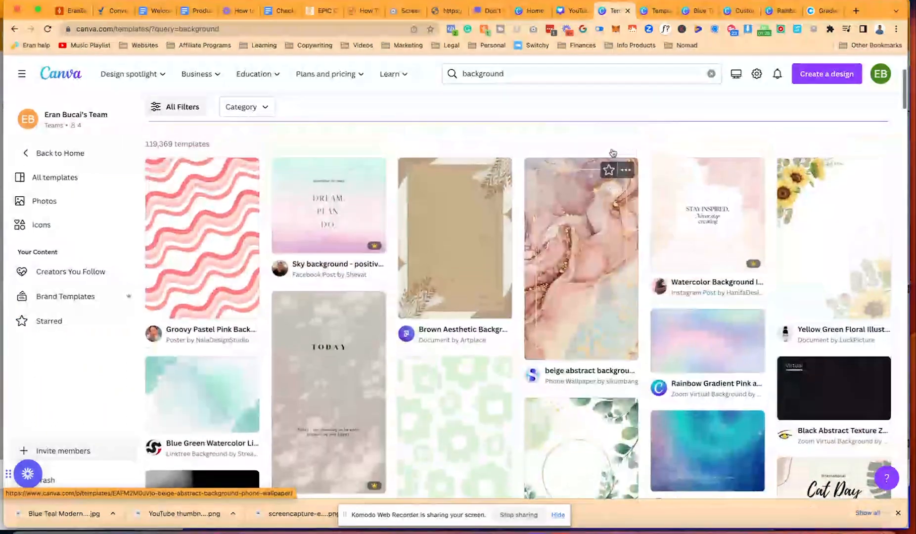
scroll(612, 153, "up", 3)
left_click(658, 11)
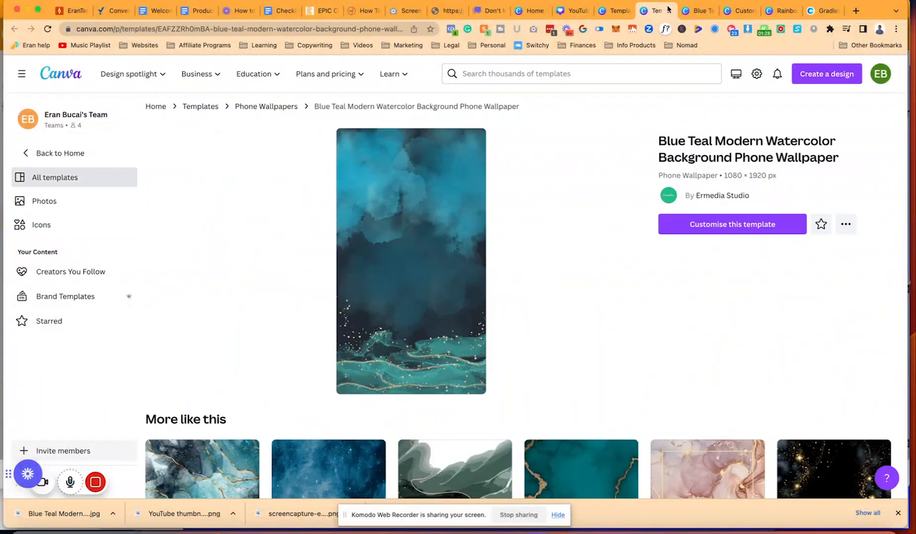
left_click(697, 11)
left_click(740, 10)
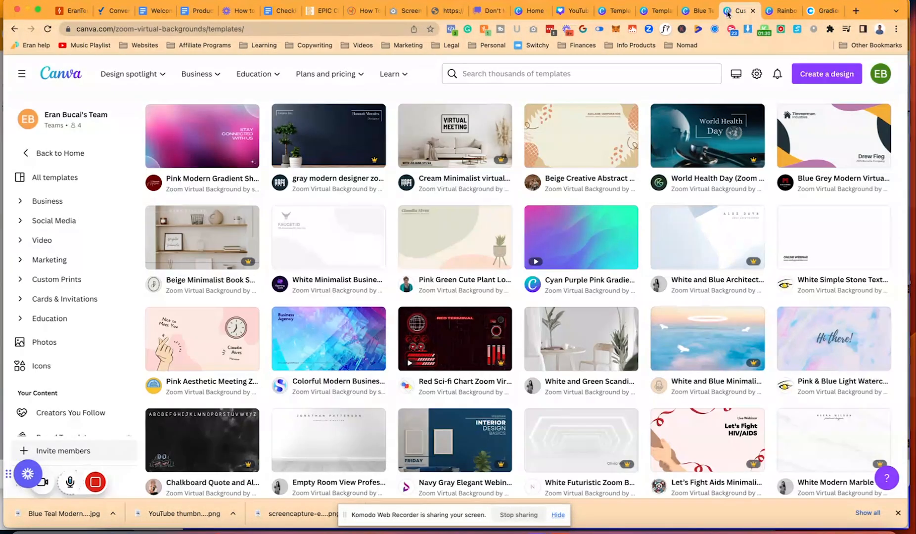
Step: Open the Rainbow Gradient Pink and Purple Virtual Background design and look through its gradient pages to the last one
left_click(774, 13)
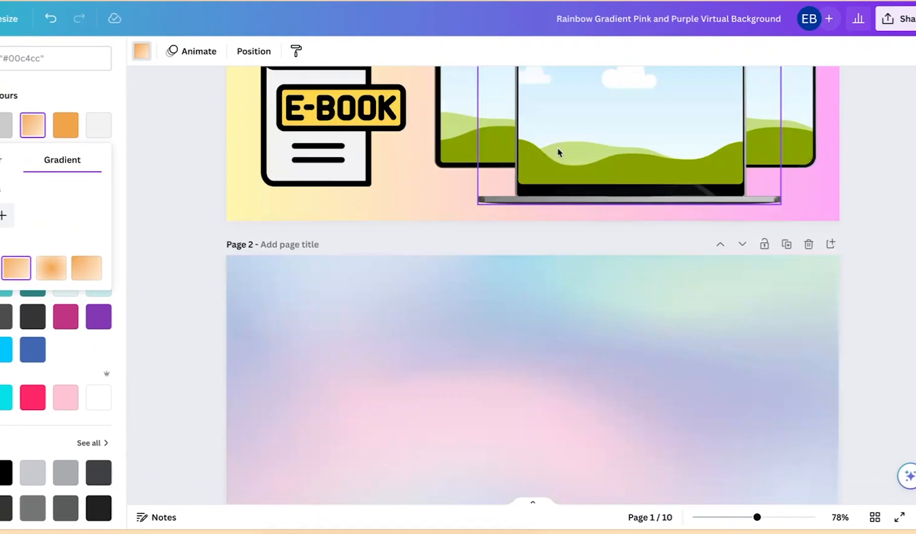
scroll(557, 150, "down", 4)
scroll(557, 150, "up", 4)
scroll(572, 236, "down", 4)
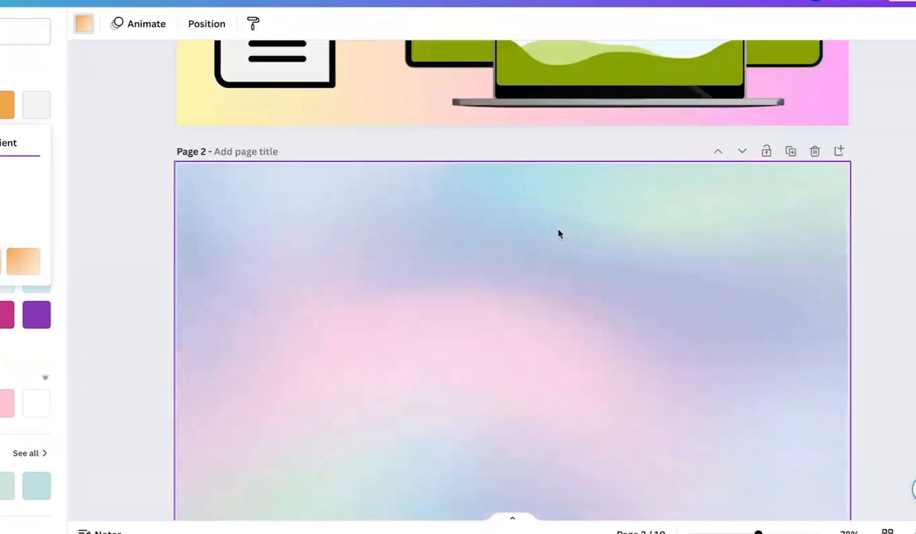
scroll(558, 233, "down", 15)
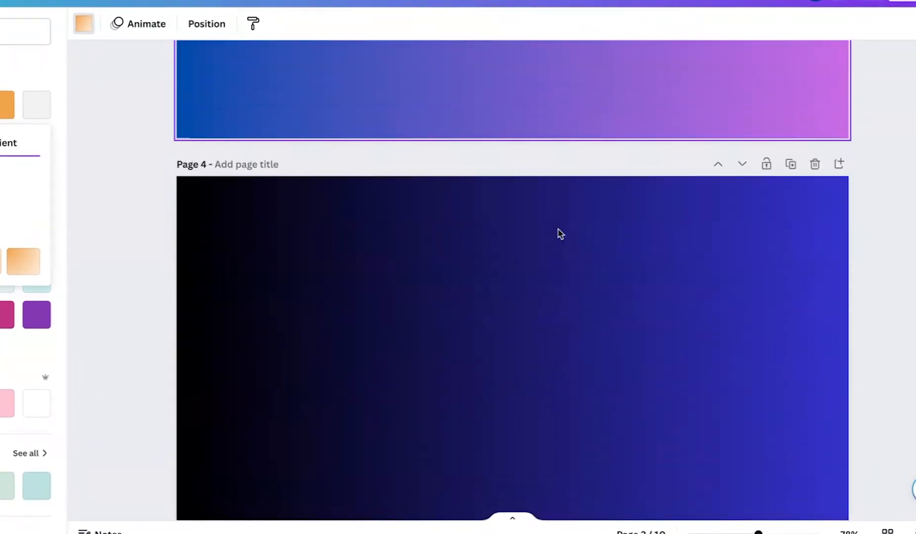
scroll(560, 233, "down", 20)
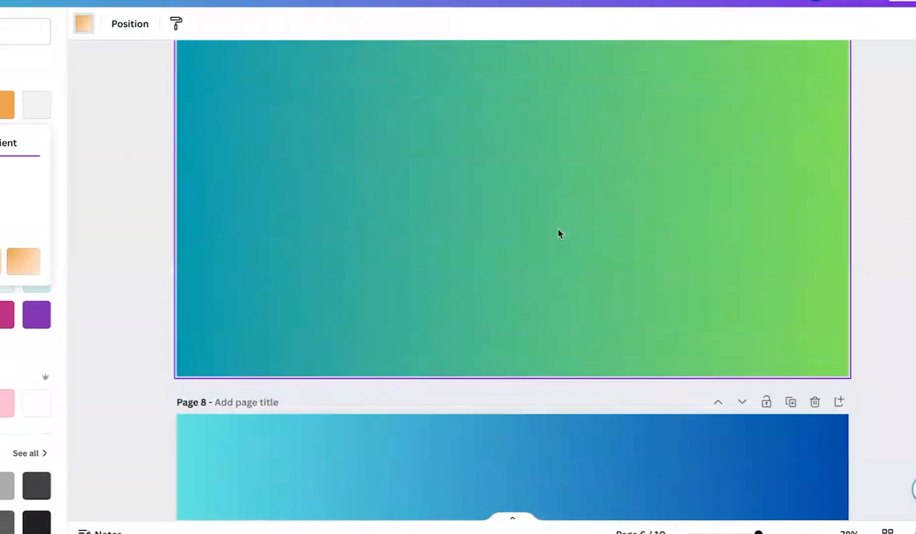
scroll(559, 234, "down", 12)
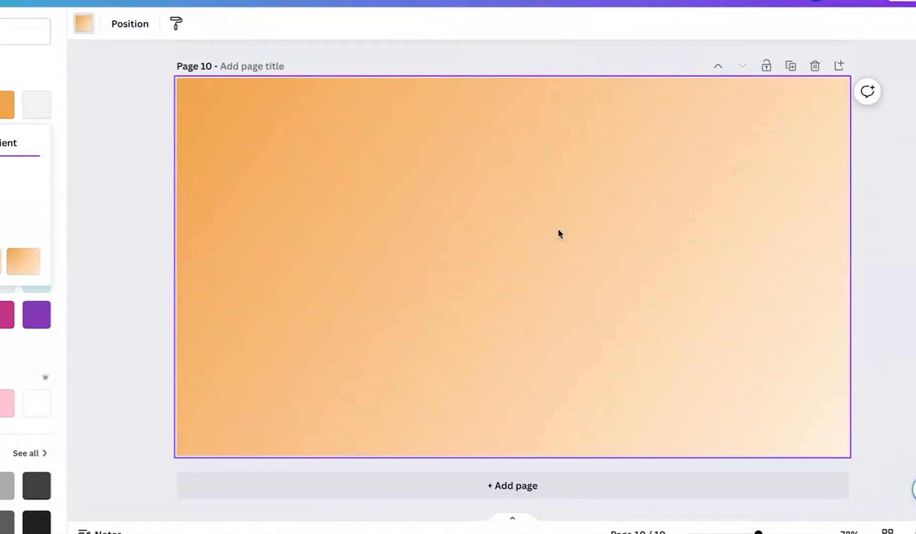
Step: Add a page after page 10 and give it the default red-to-orange gradient as its background colour
left_click(58, 184)
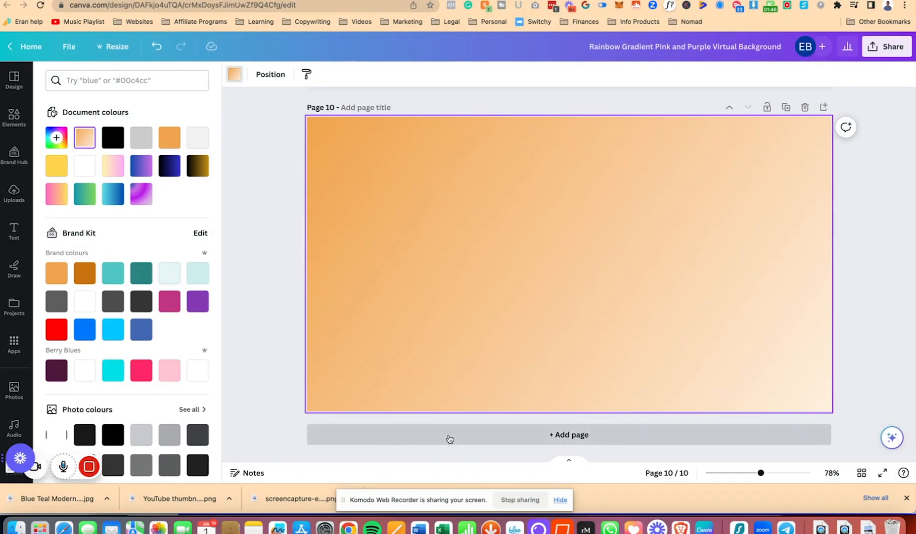
left_click(448, 435)
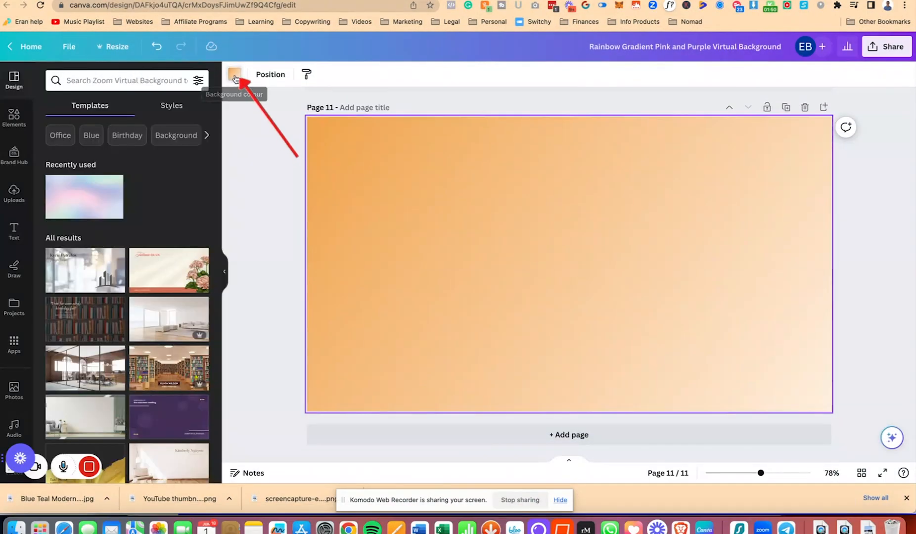
left_click(234, 76)
scroll(175, 213, "down", 5)
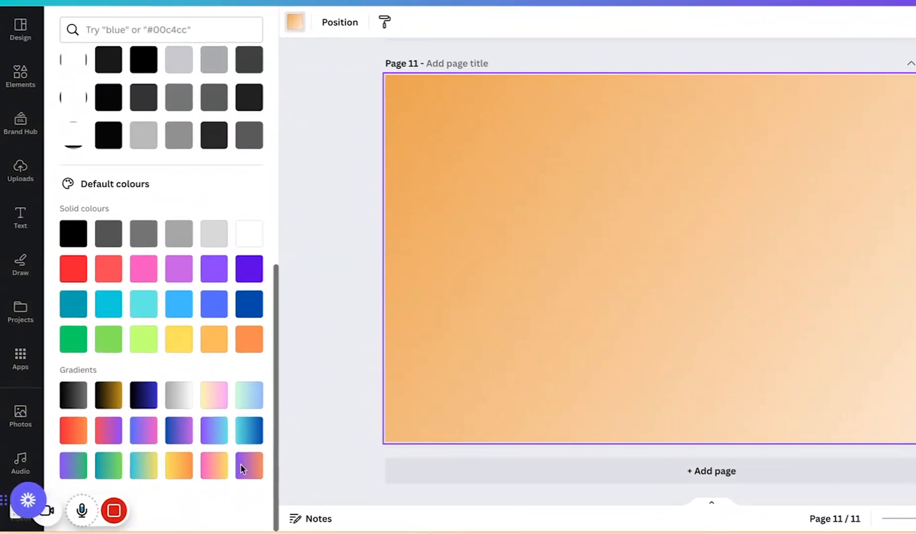
left_click(79, 433)
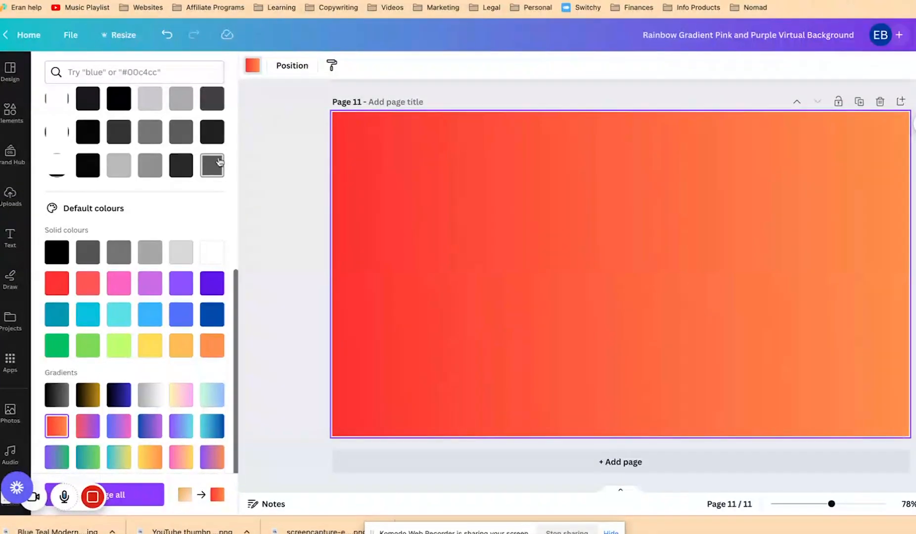
Step: Change the page 11 gradient colours to soft pink #F68484 and peach #EBB290
scroll(198, 161, "up", 5)
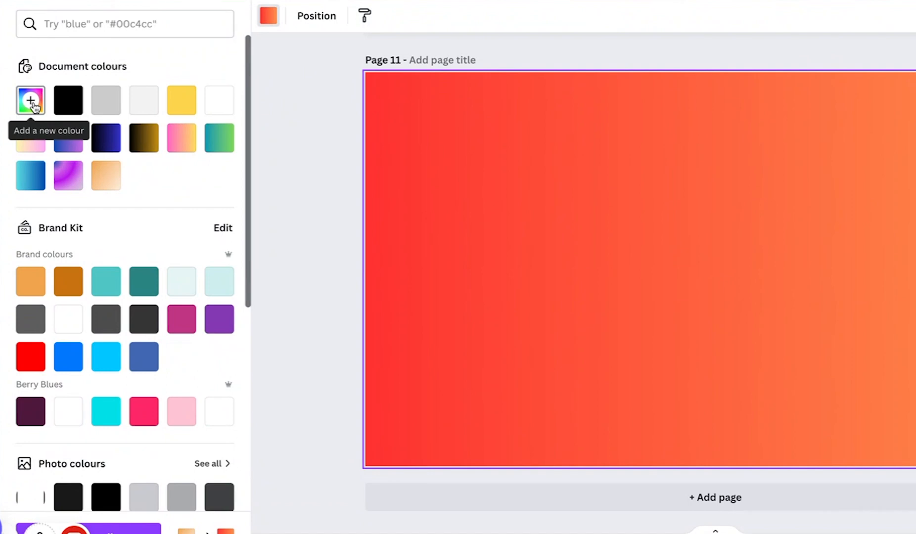
left_click(32, 103)
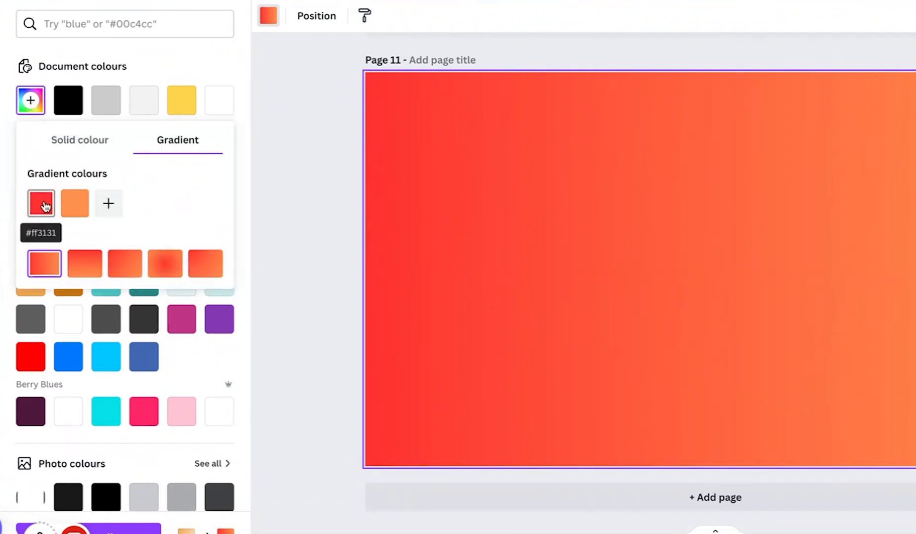
left_click(43, 205)
left_click(128, 238)
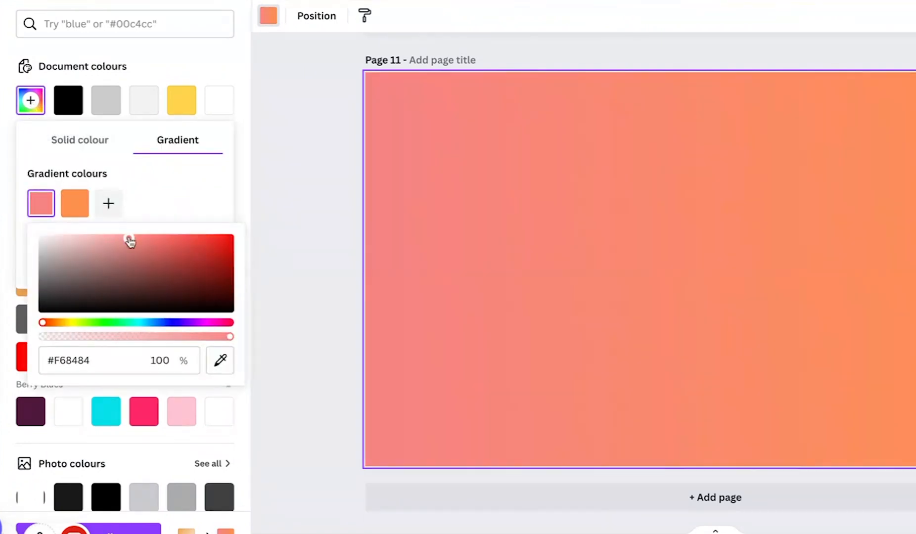
left_click(75, 203)
left_click(147, 241)
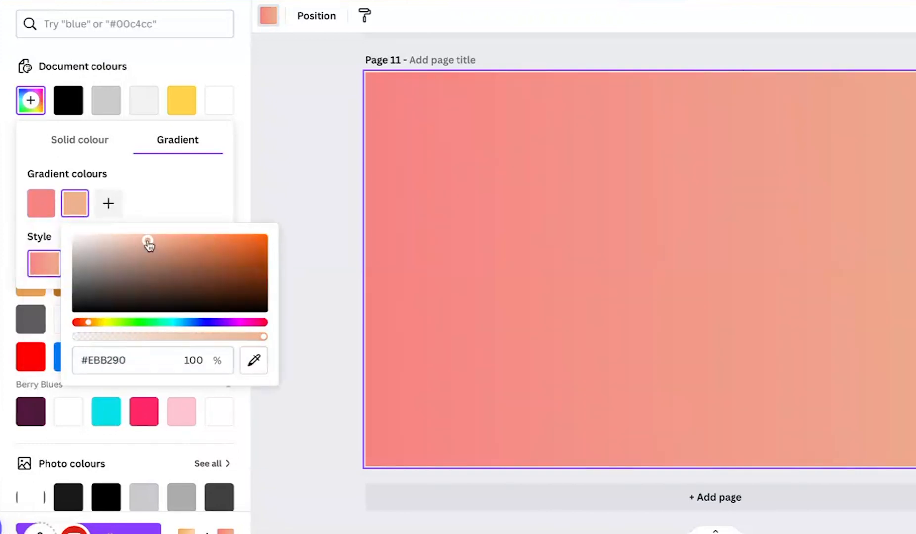
left_click(147, 199)
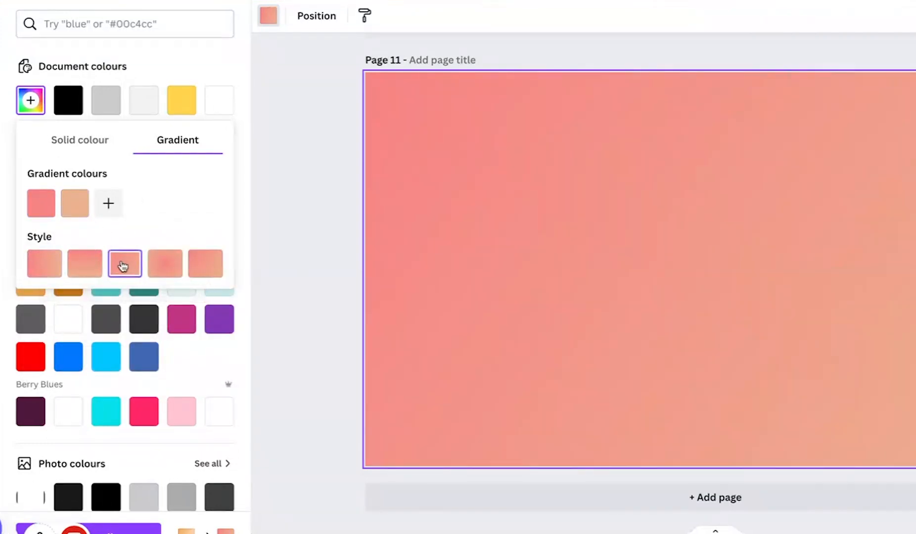
Step: Try the circular and corner gradient styles on page 11 and return to the diagonal linear style
left_click(163, 265)
left_click(205, 264)
left_click(164, 263)
left_click(135, 264)
Step: Add a third colour to the page 11 gradient and set it to #E46363
left_click(109, 203)
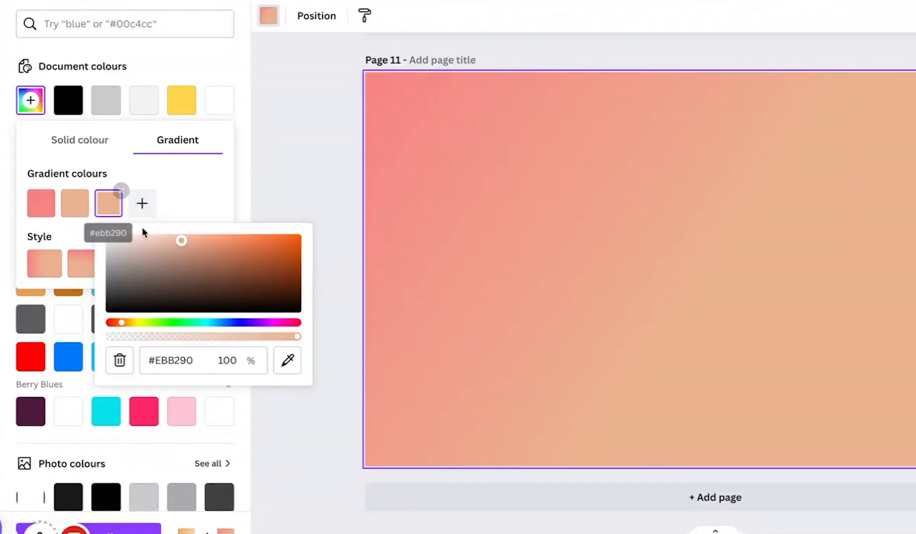
left_click(113, 324)
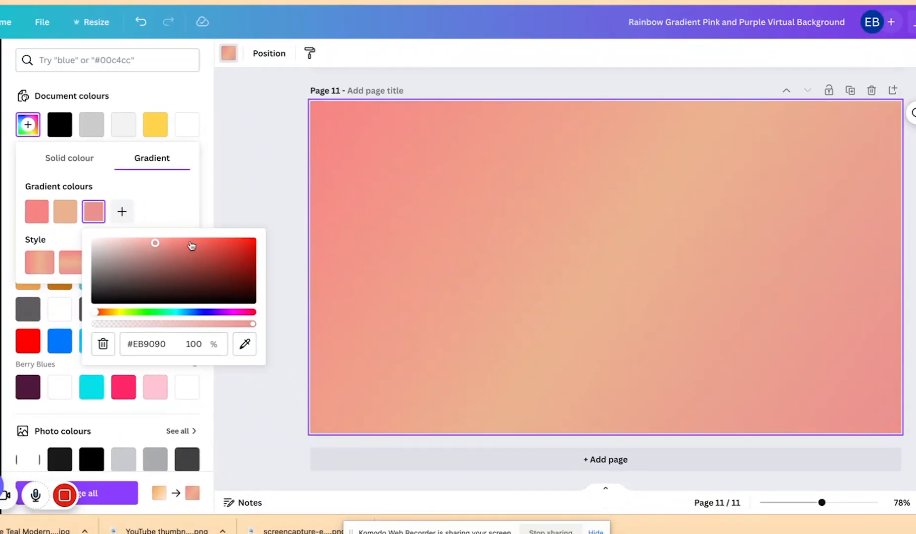
left_click_drag(191, 246, 185, 246)
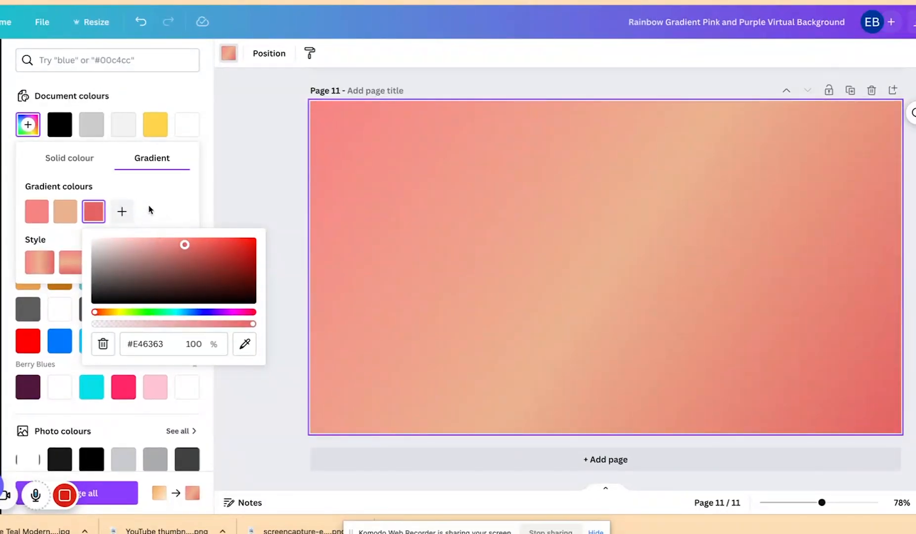
Step: Add a fourth colour to the page 11 gradient and set it to bright red #FD3E3E
left_click(121, 211)
left_click(228, 244)
left_click(245, 242)
left_click(188, 212)
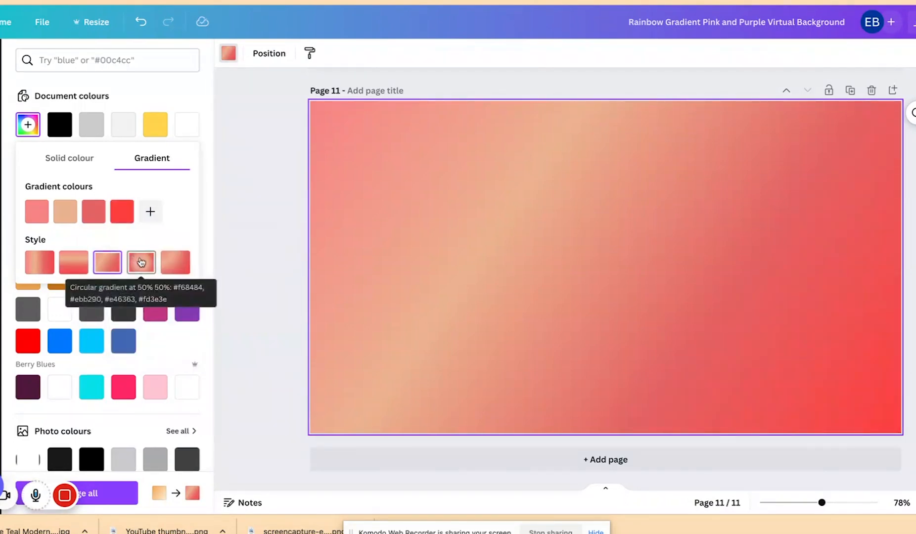
Step: Try the circular and corner styles on the four-colour gradient and apply the top-to-bottom linear style
left_click(141, 263)
left_click(175, 262)
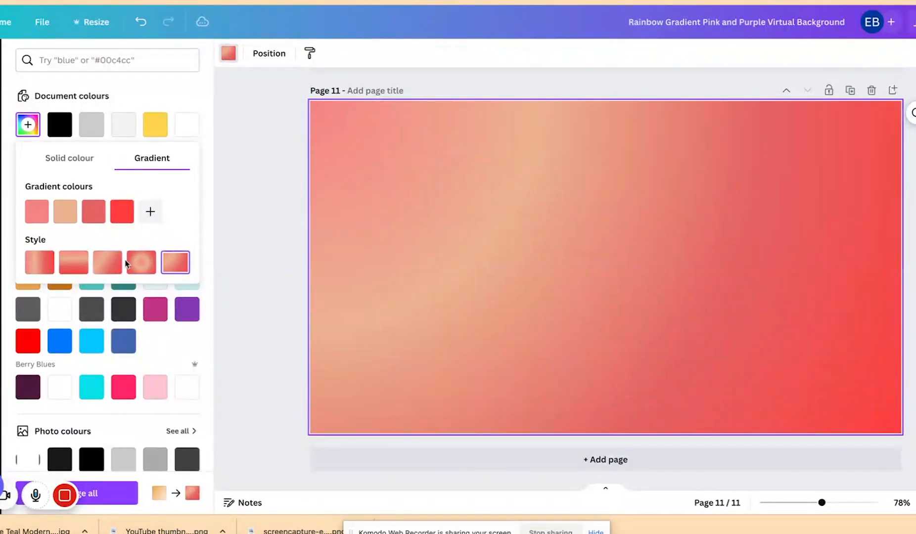
left_click(79, 261)
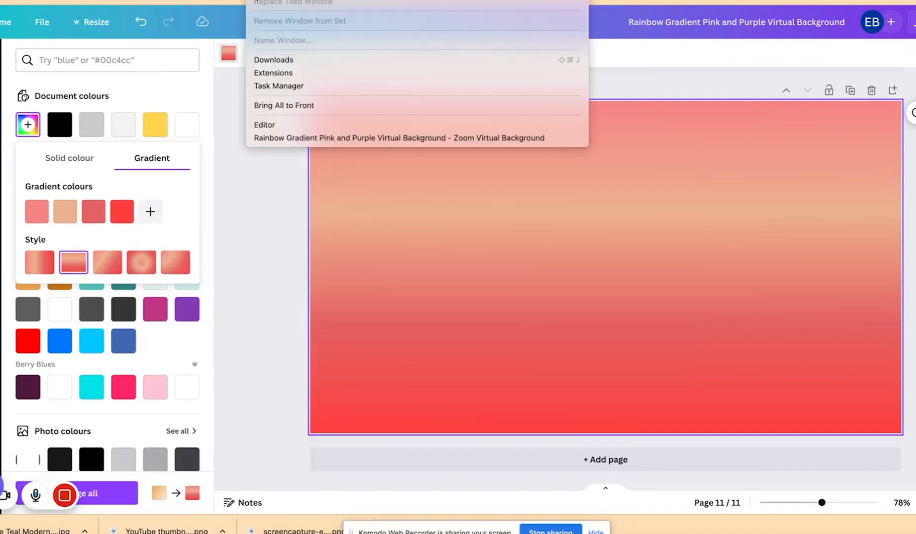
Step: Switch back to the systeme.io editor and open the page background image picker, showing the previously uploaded images
left_click(297, 124)
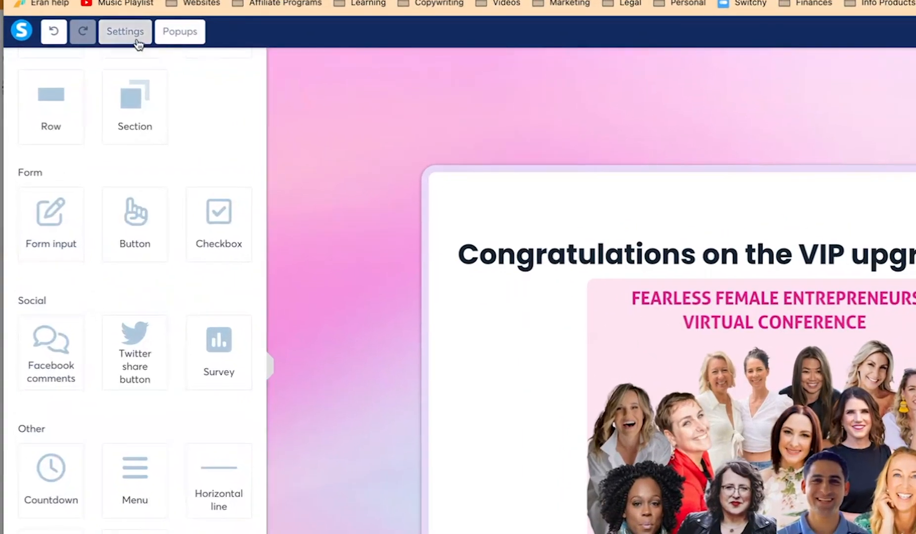
left_click(137, 42)
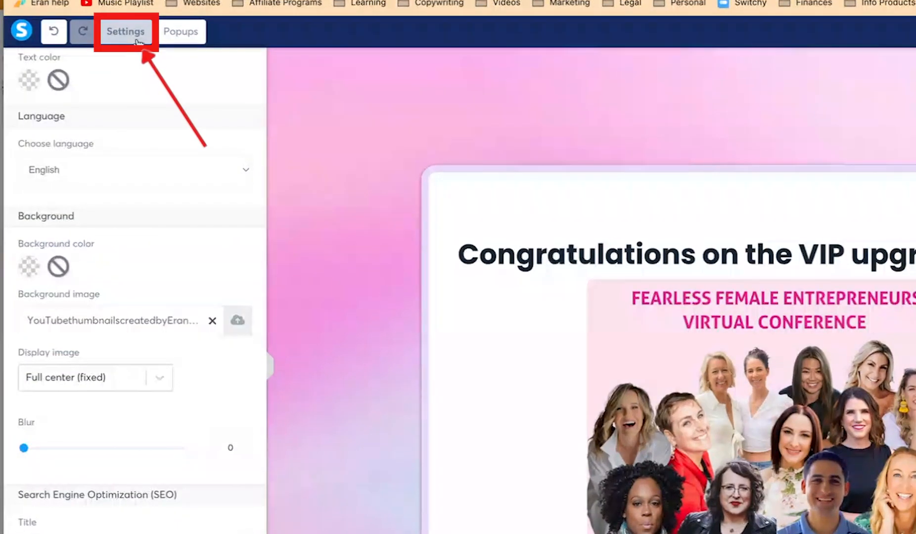
left_click(239, 321)
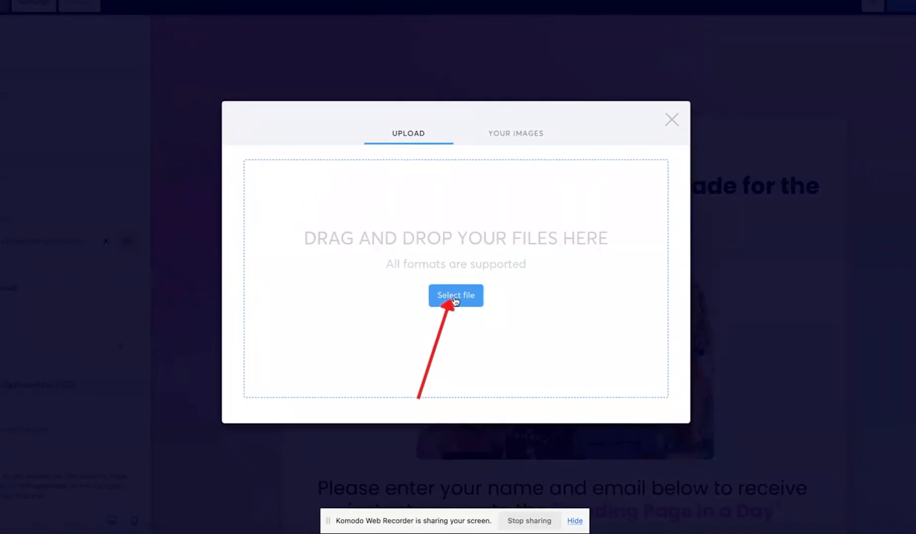
left_click(513, 135)
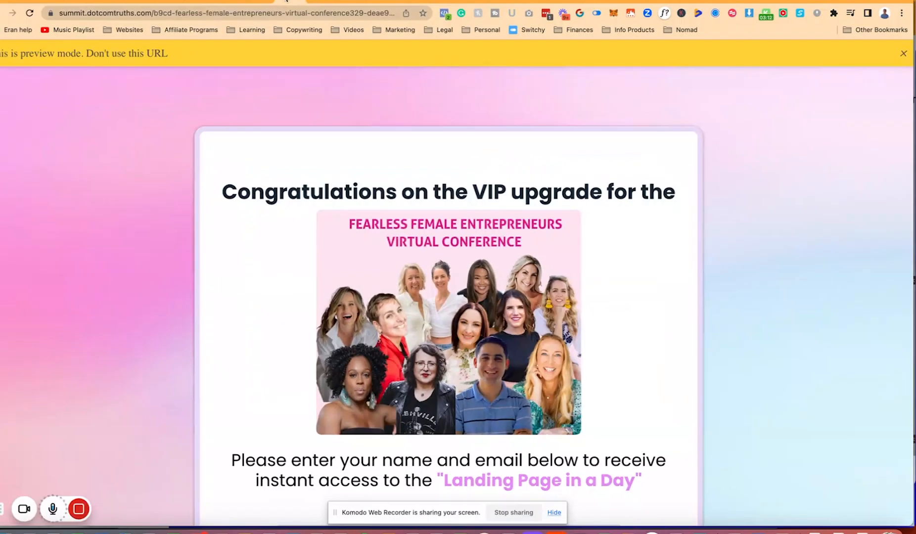
Step: Scroll through the page preview to check how the background image behaves behind the content
scroll(150, 191, "down", 5)
scroll(149, 190, "up", 5)
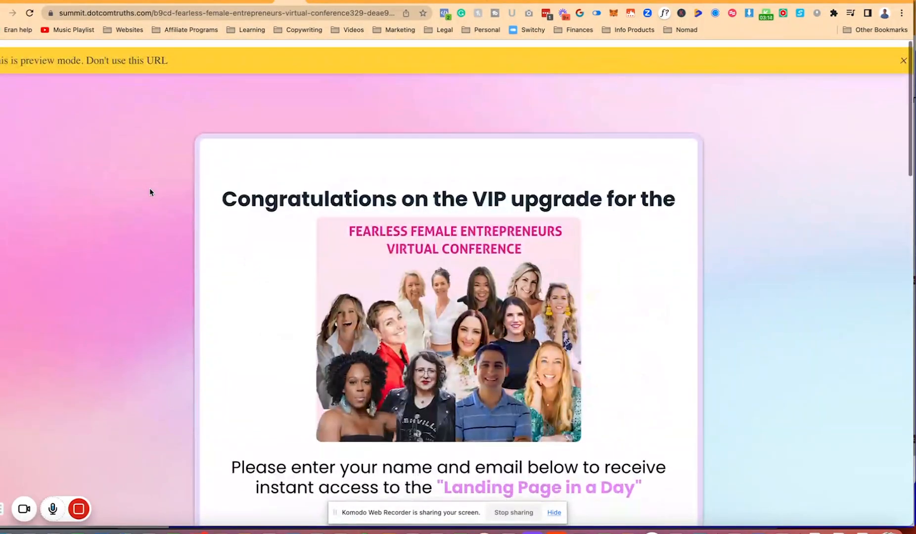
Step: Return from the preview to the editor, insert the BlueTealModernWatercolor image as the page background and save the changes
scroll(150, 126, "down", 3)
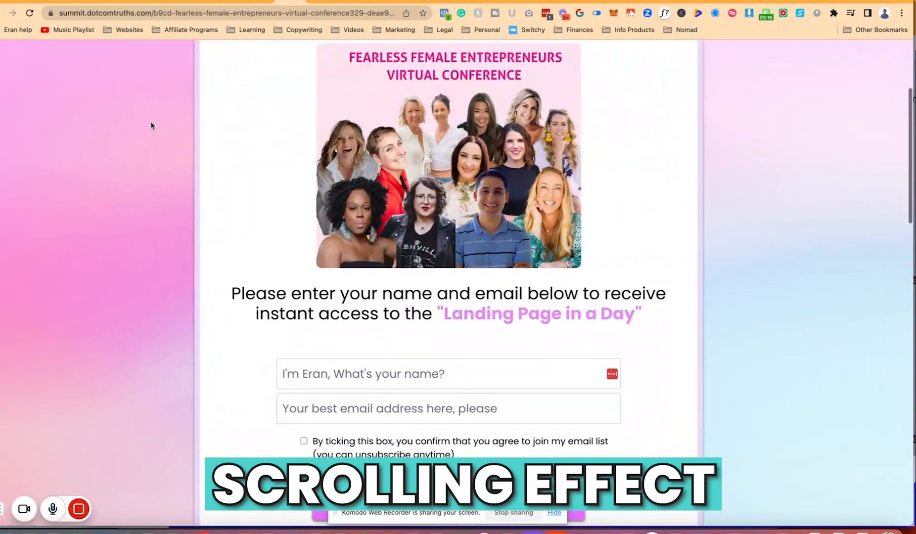
scroll(151, 125, "up", 3)
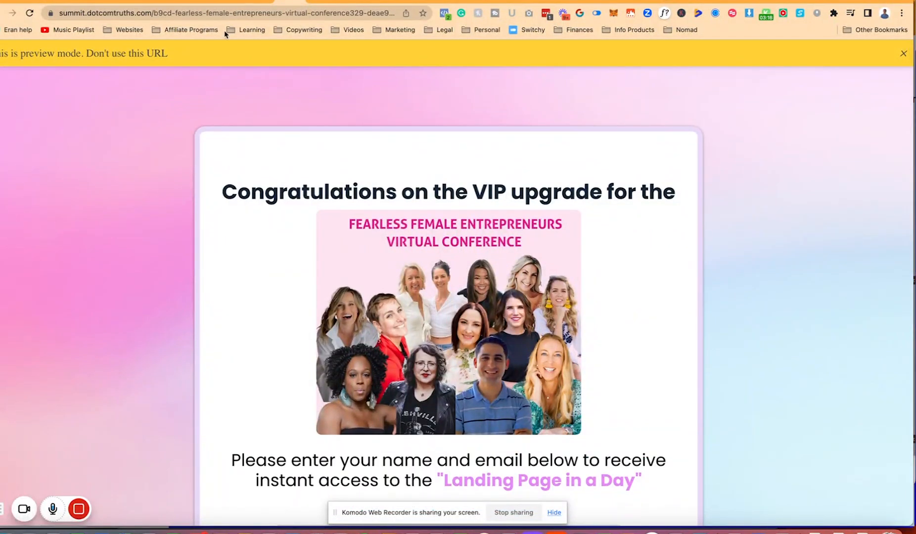
left_click(258, 1)
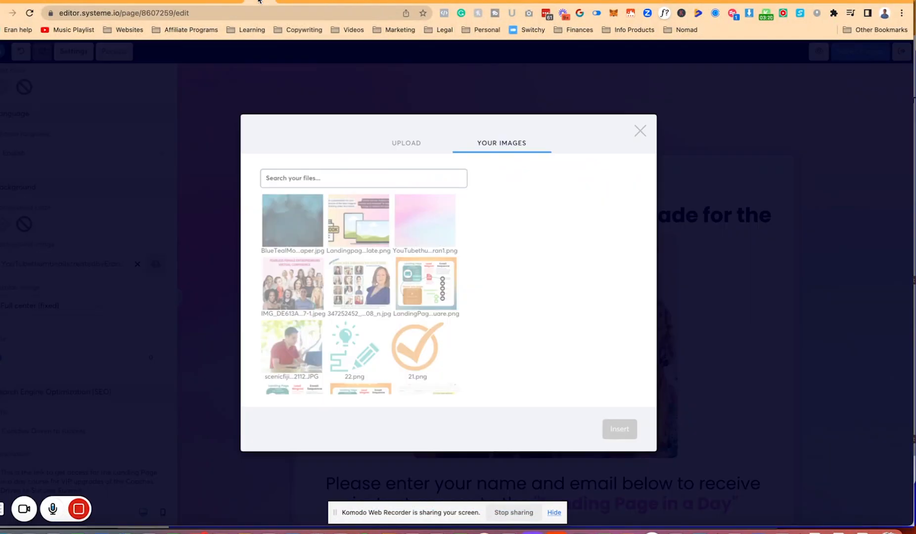
left_click(304, 221)
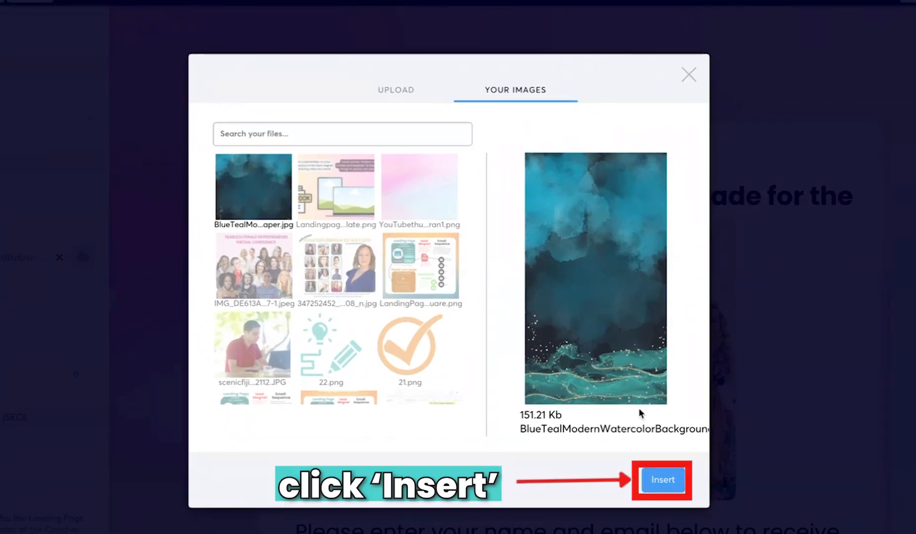
left_click(663, 479)
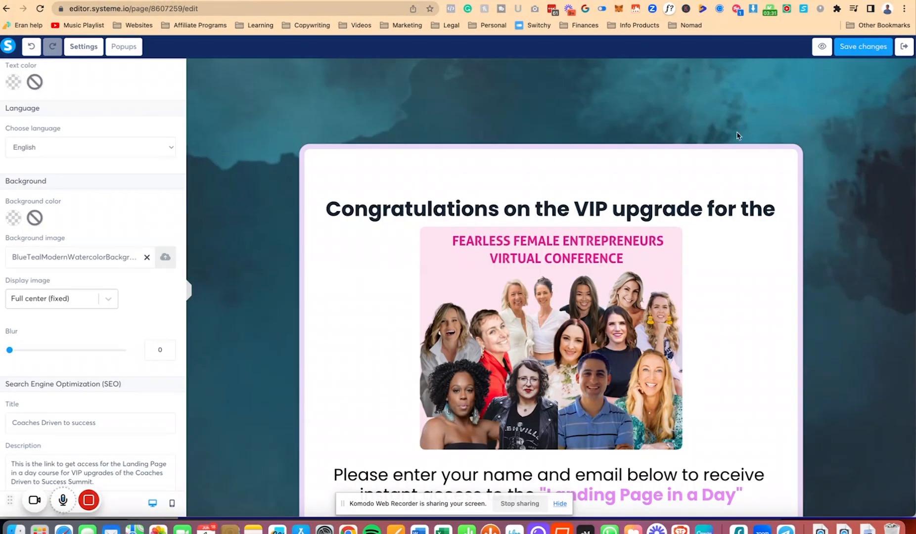
left_click(864, 46)
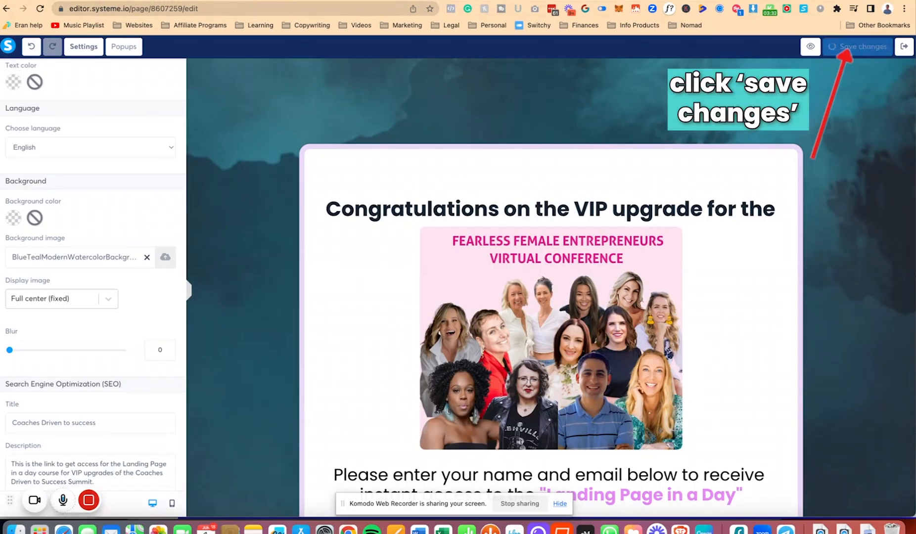
Step: Preview the page and scroll through it to examine how much of the fixed background image shows behind the content
left_click(810, 47)
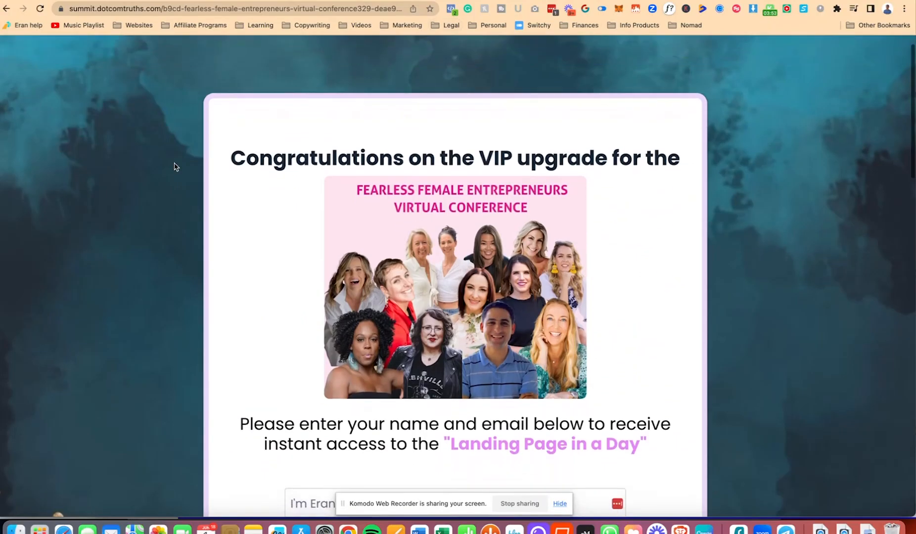
scroll(174, 167, "down", 15)
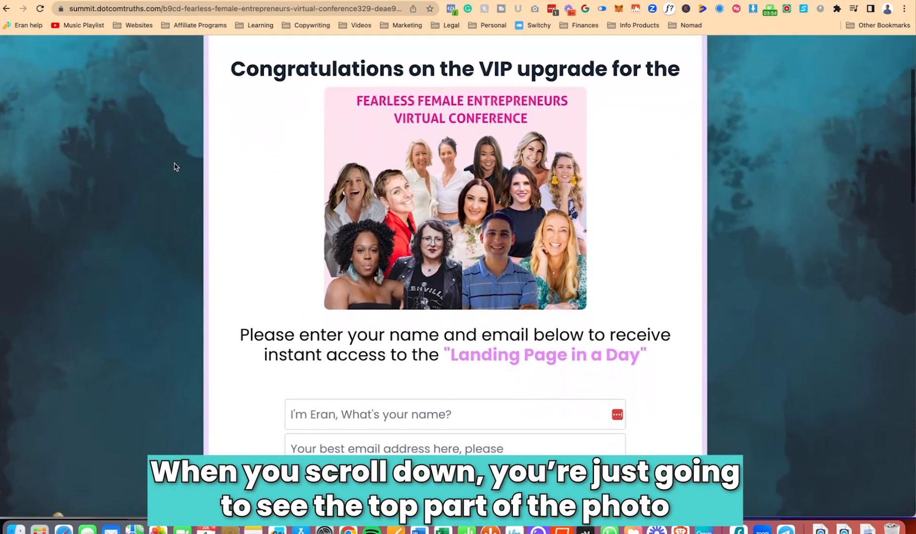
scroll(174, 167, "down", 7)
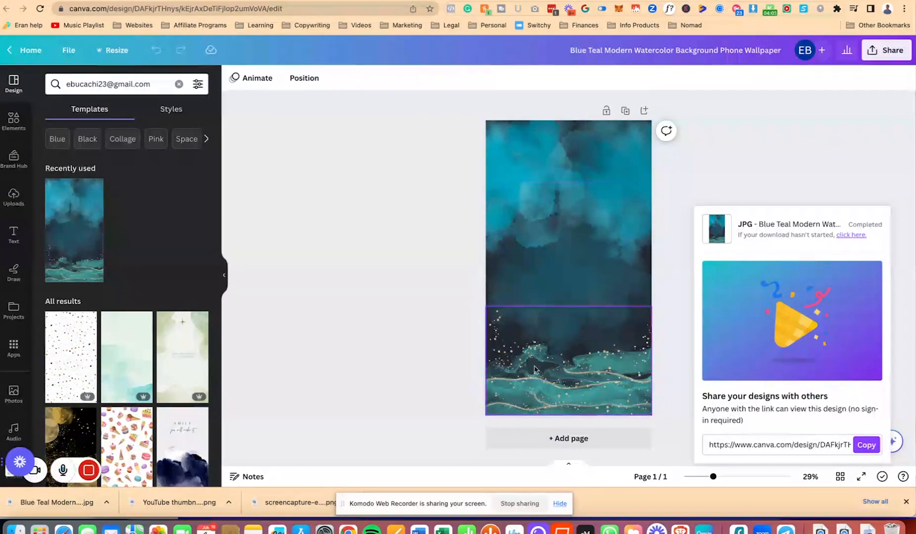
Step: Switch from Canva to the systeme.io editor, set the background display to Fill 100% width and height, and check it down the page
left_click(338, 200)
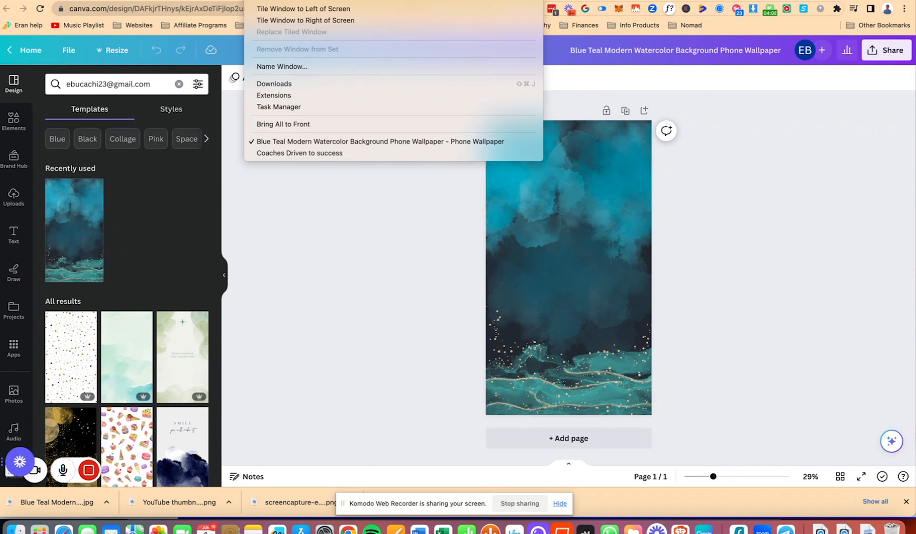
left_click(262, 153)
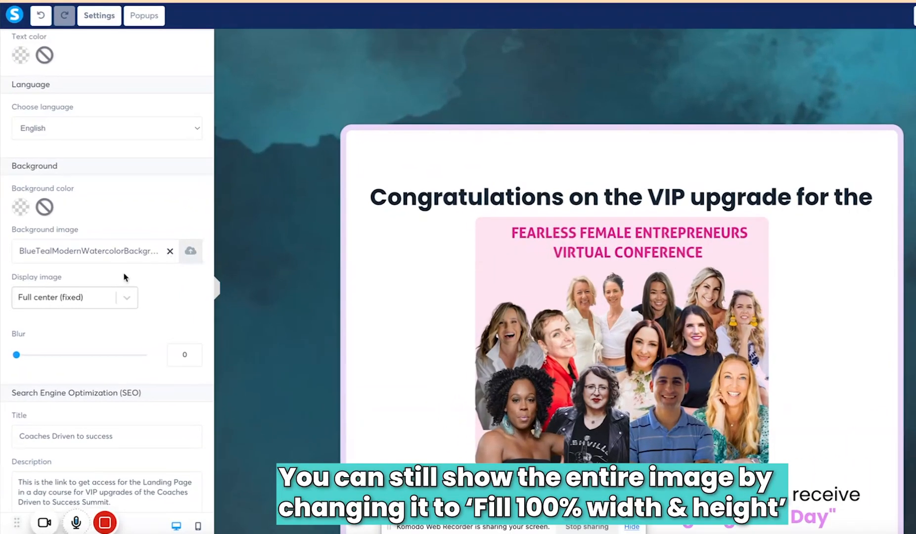
left_click(127, 298)
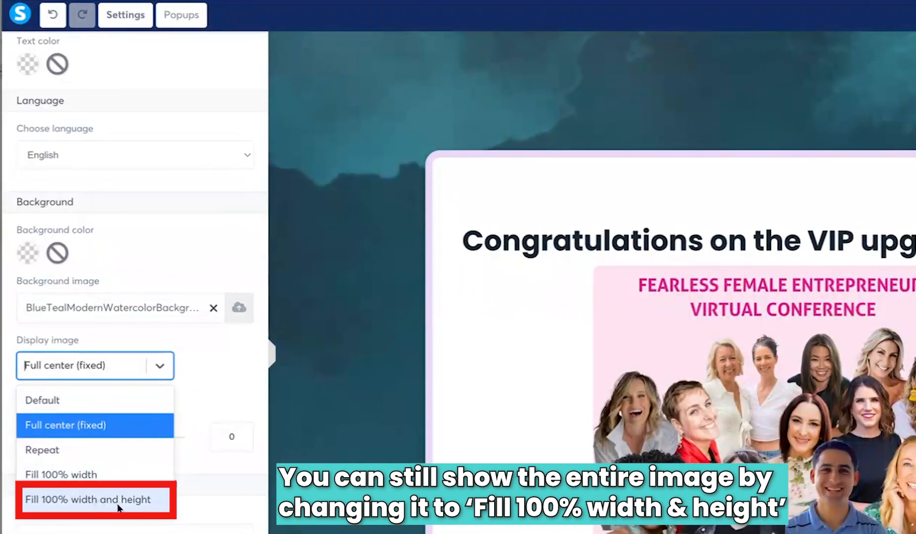
left_click(122, 500)
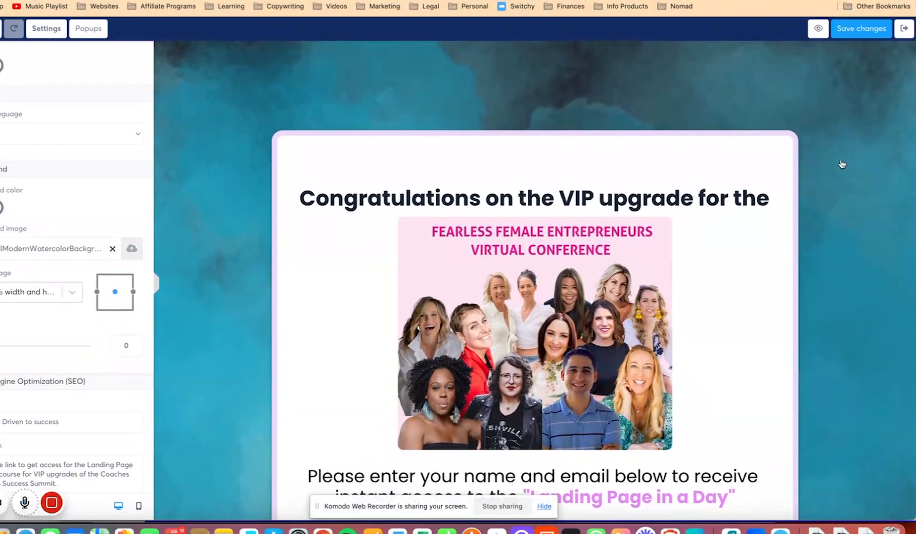
left_click(813, 206)
scroll(814, 206, "down", 5)
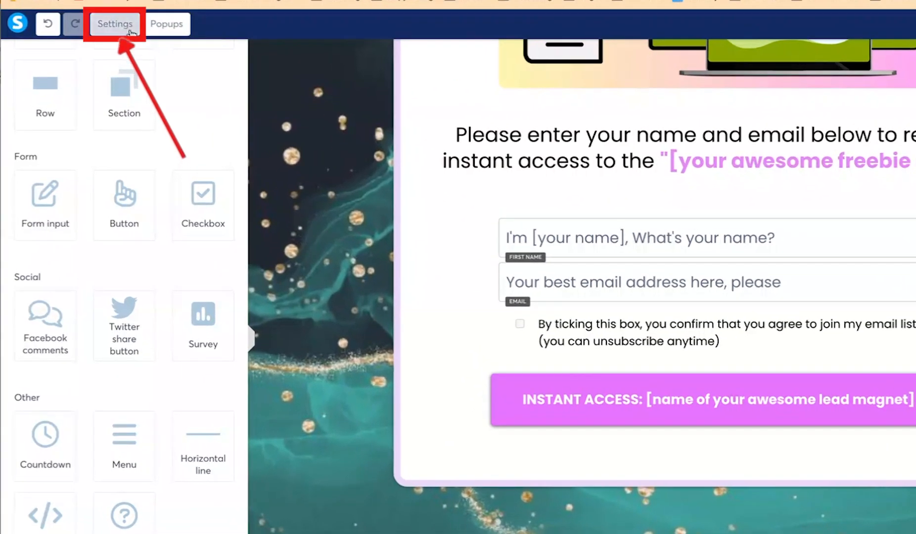
Step: Set the page background image's blur to 10 and save the changes
left_click(46, 28)
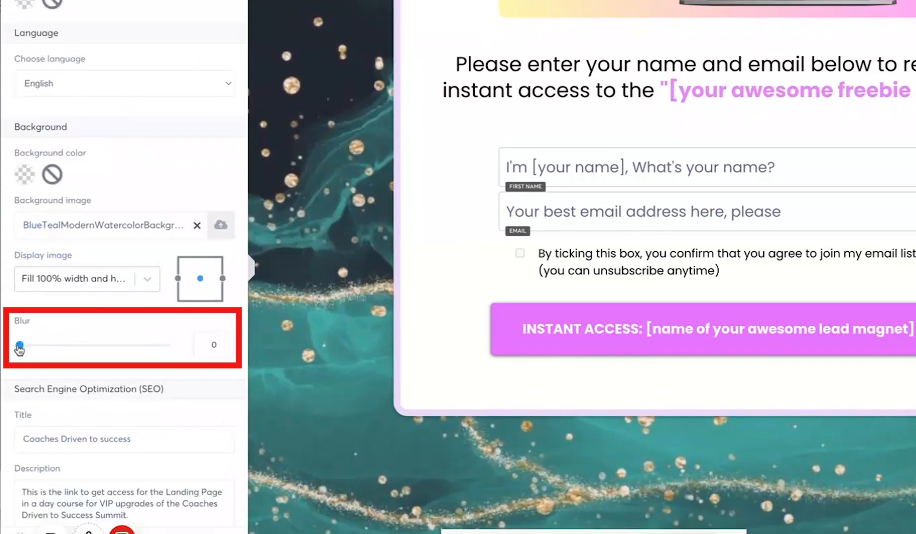
mouse_move(20, 371)
left_mouse_down()
mouse_move(108, 376)
mouse_move(160, 349)
mouse_move(213, 355)
left_mouse_up()
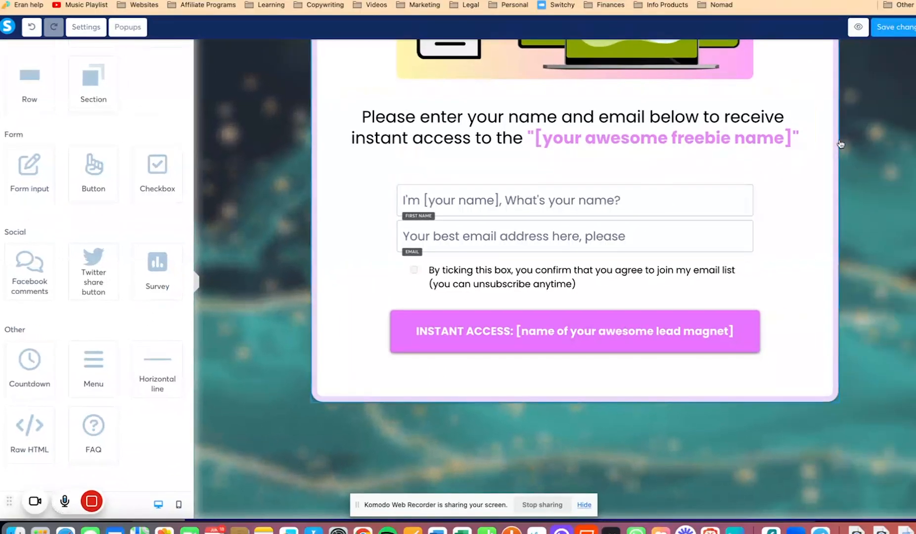
left_click(893, 27)
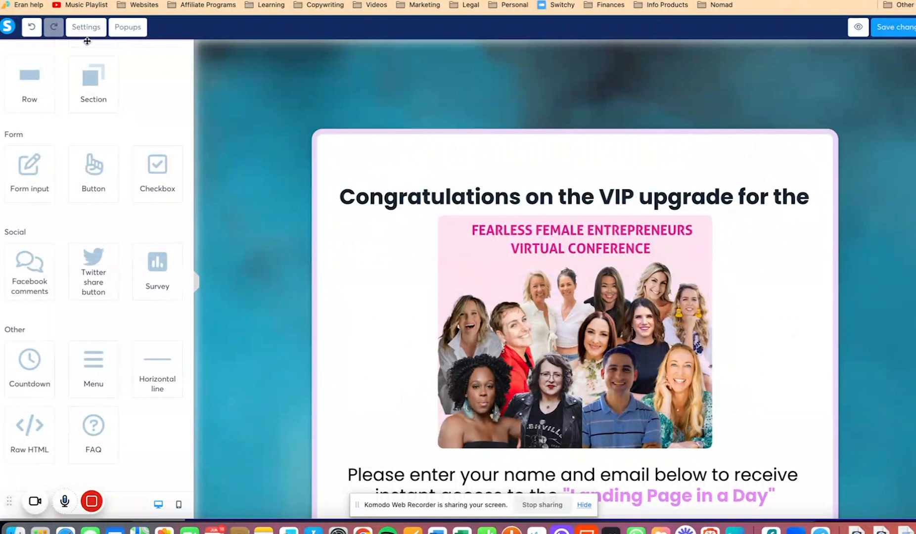
Step: Try the right and left background image positions, reset the blur to 0 and set the position to centre
left_click(88, 28)
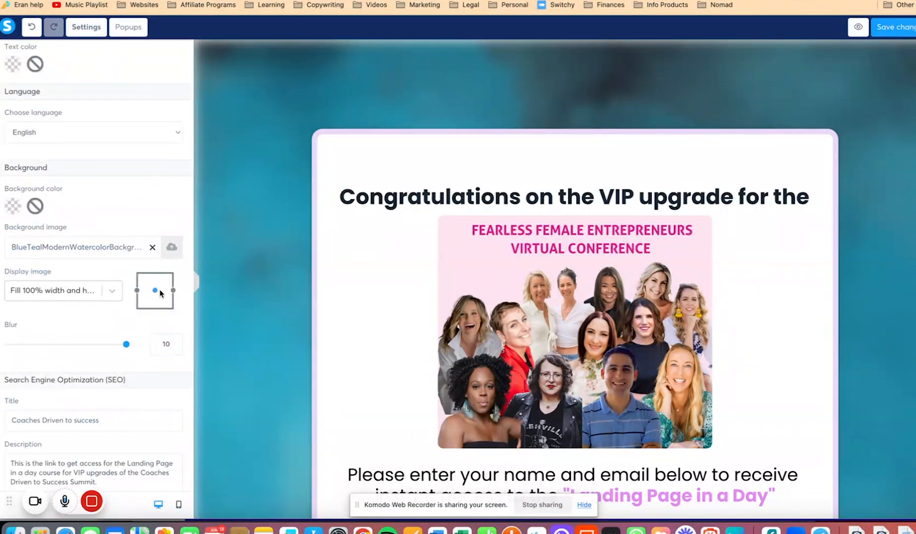
left_click(173, 291)
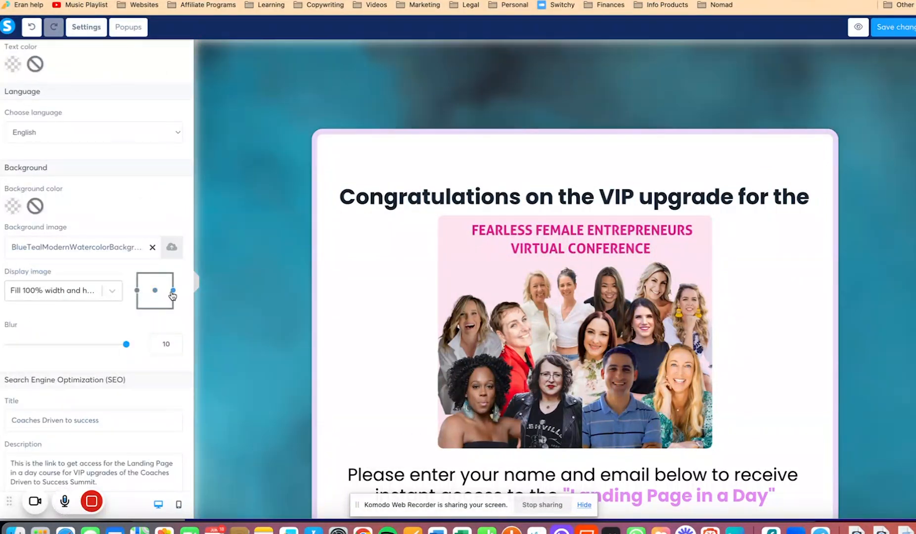
left_click(138, 292)
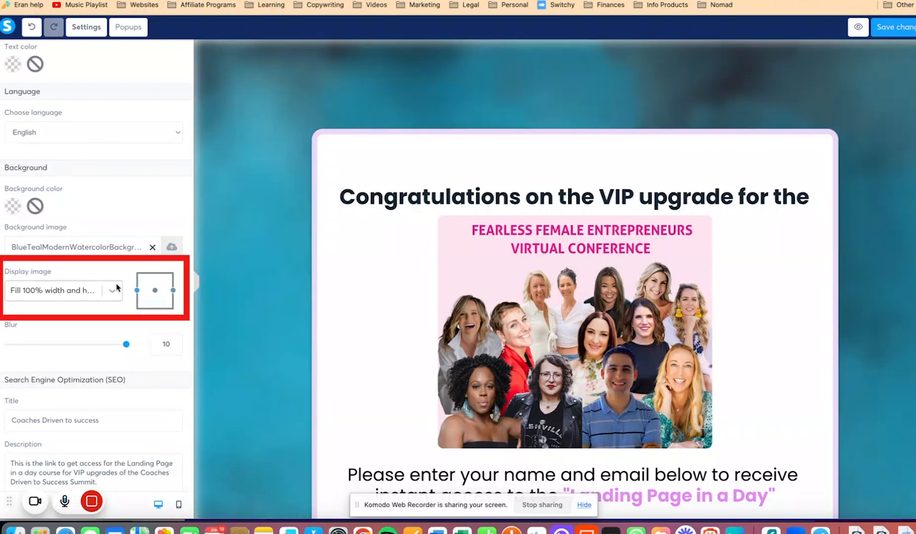
left_click_drag(126, 345, 9, 345)
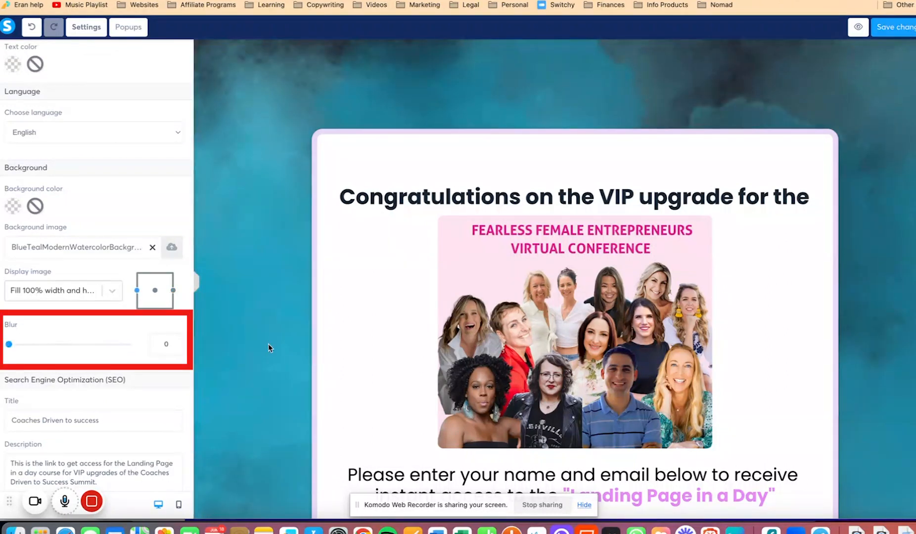
left_click(155, 291)
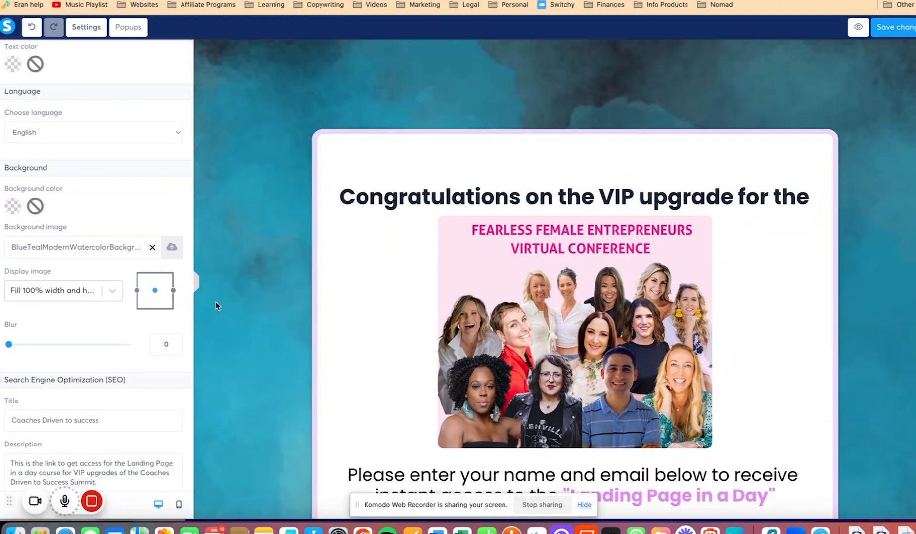
Step: Compare the right, left and centre background image positions on the lower part of the page, ending on centre
left_click(278, 312)
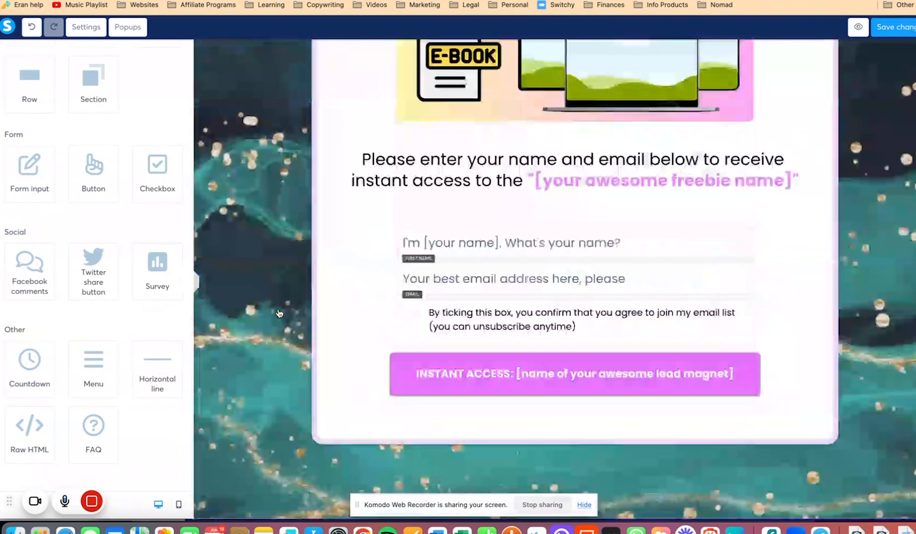
scroll(279, 313, "down", 1)
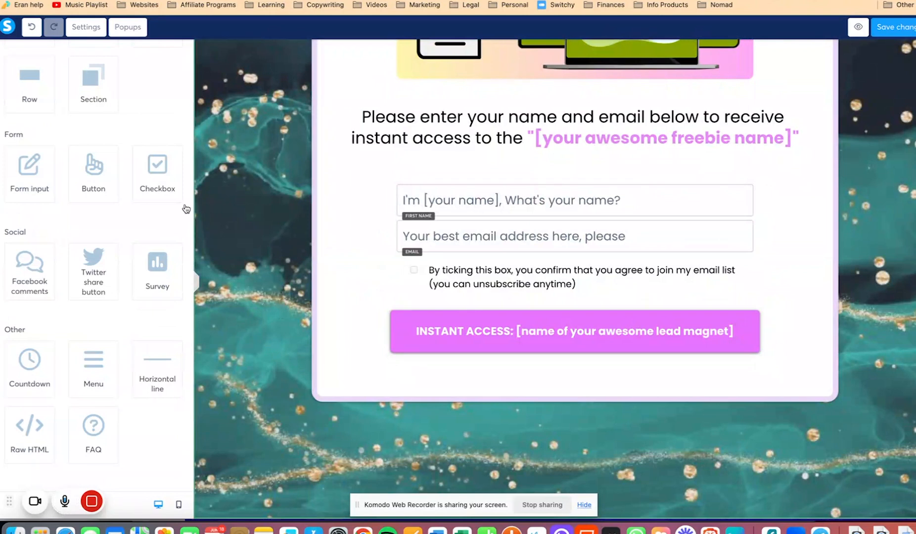
left_click(86, 27)
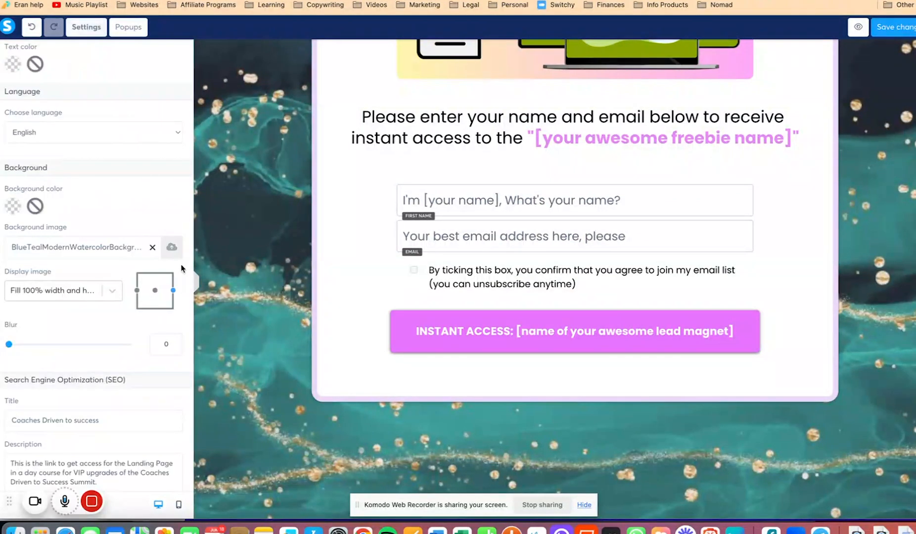
left_click(155, 292)
left_click(137, 292)
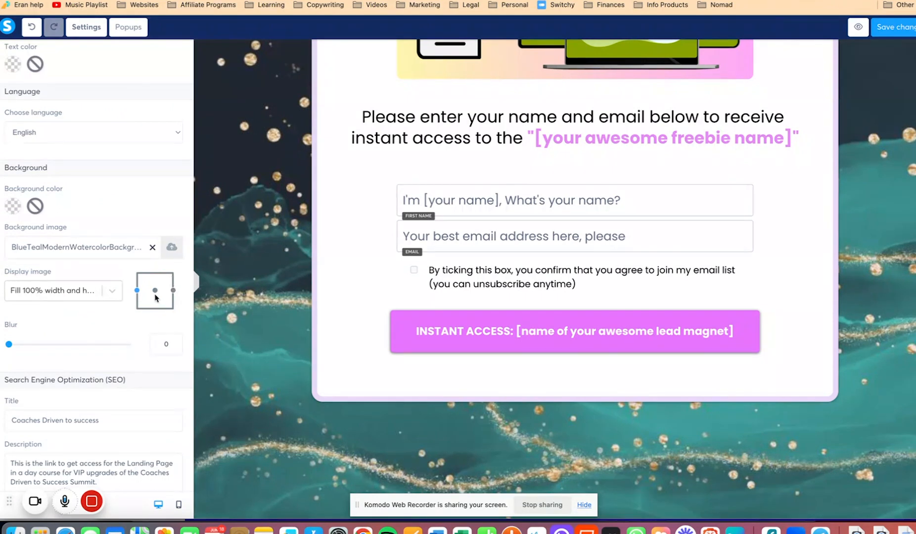
left_click(155, 291)
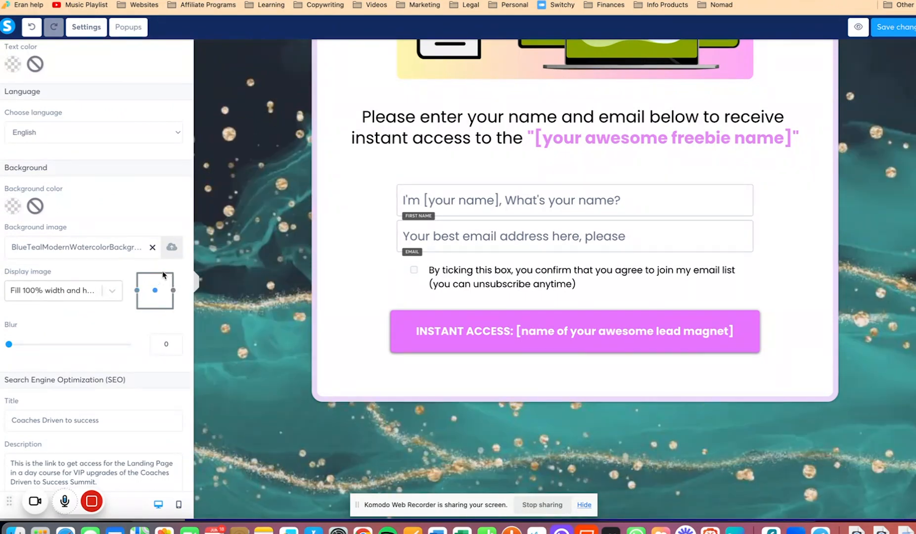
Step: Switch to Canva and browse the template results for "background" to look for suitable background designs
key("super+grave")
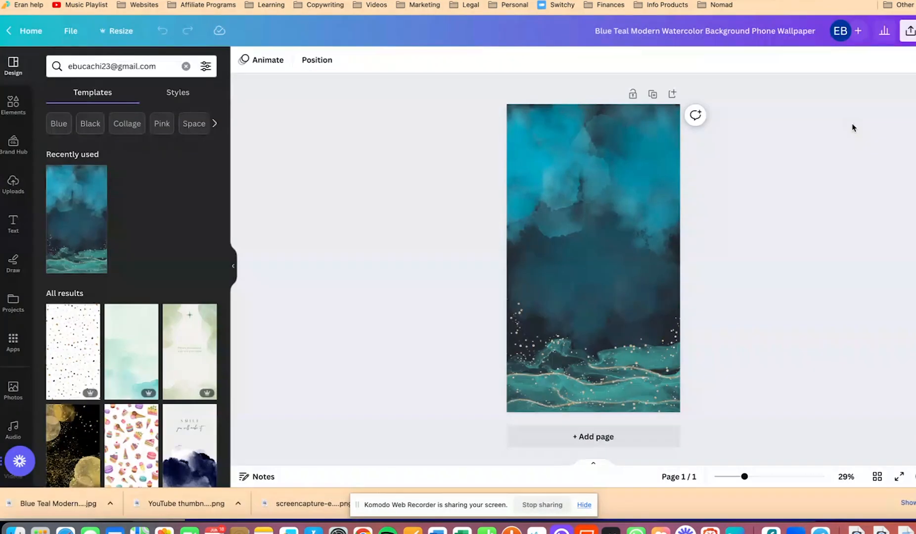
key("ctrl+shift+Tab")
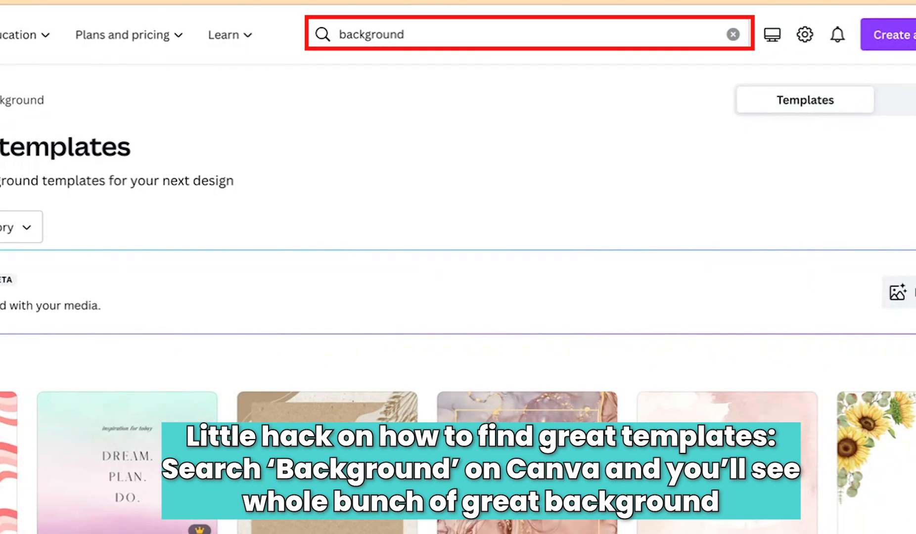
scroll(284, 362, "down", 10)
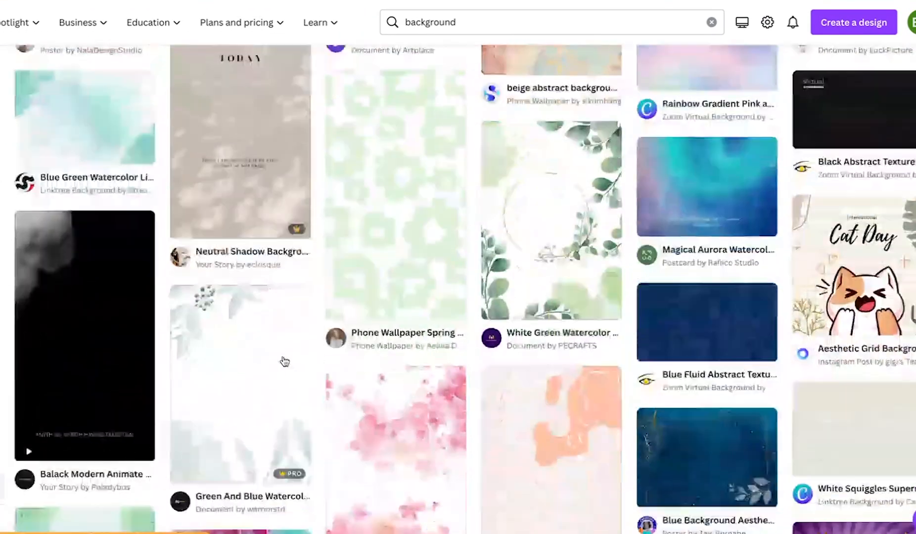
scroll(284, 362, "down", 9)
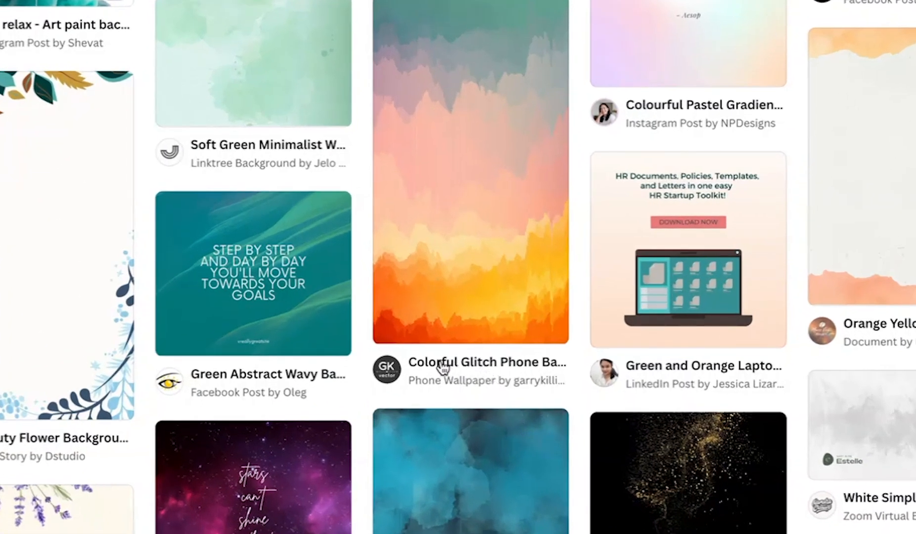
scroll(276, 213, "up", 2)
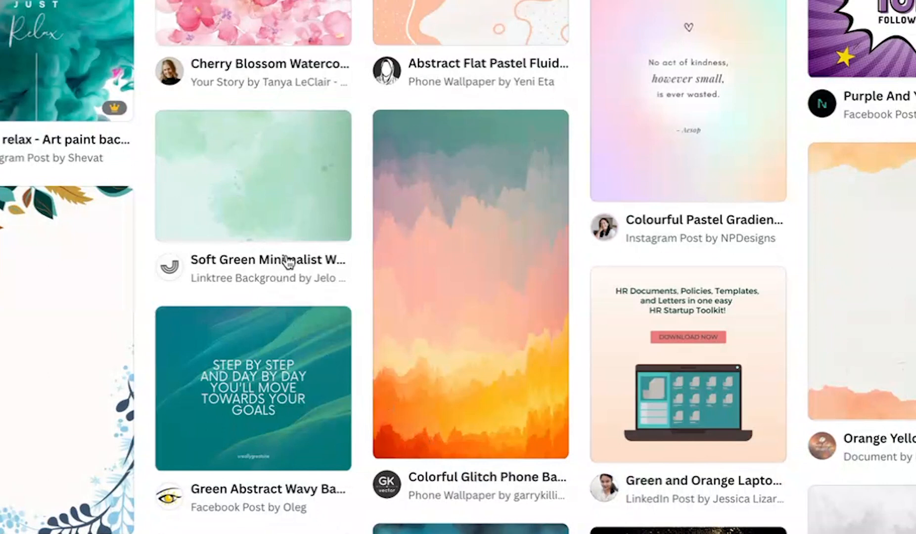
scroll(288, 261, "down", 3)
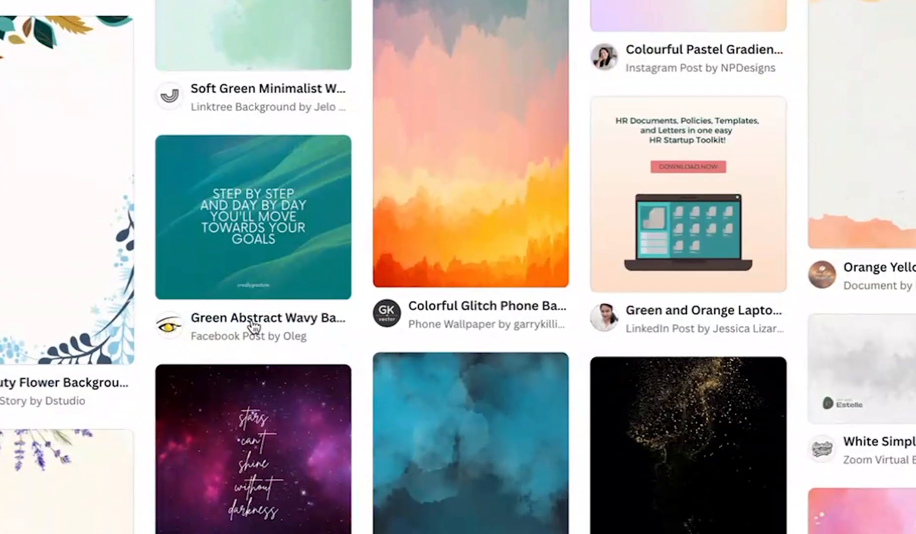
scroll(454, 433, "down", 6)
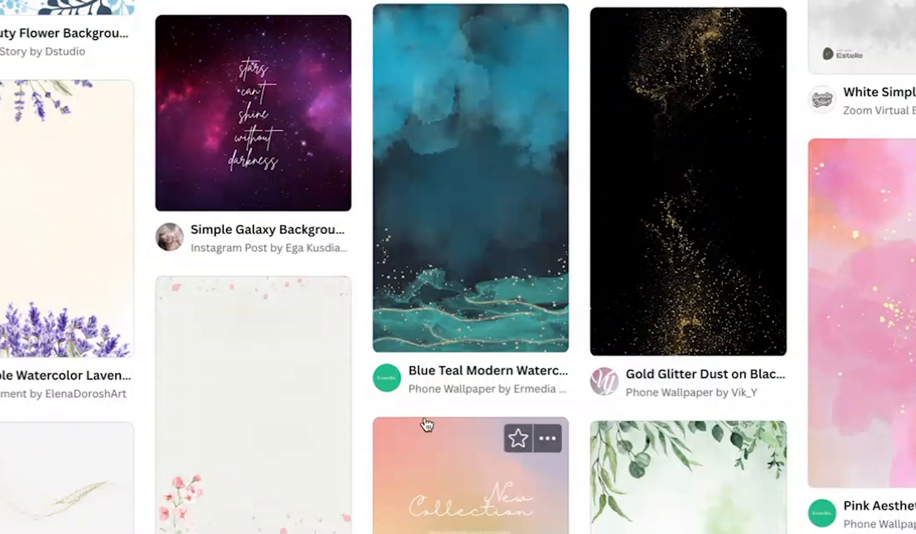
scroll(427, 425, "down", 3)
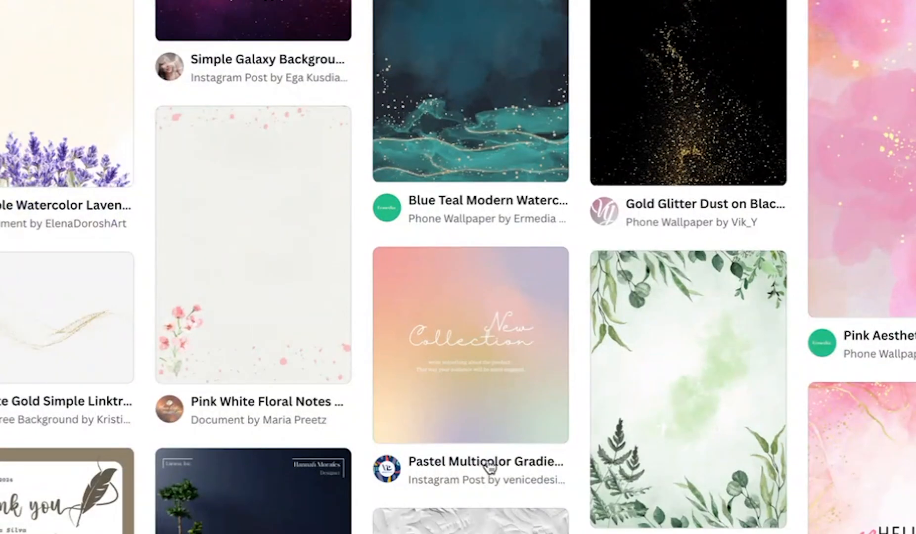
Step: Review the open Canva template pages and designs, including the Blue Teal Modern Watercolor wallpaper and the Rainbow Gradient virtual background
scroll(490, 467, "down", 4)
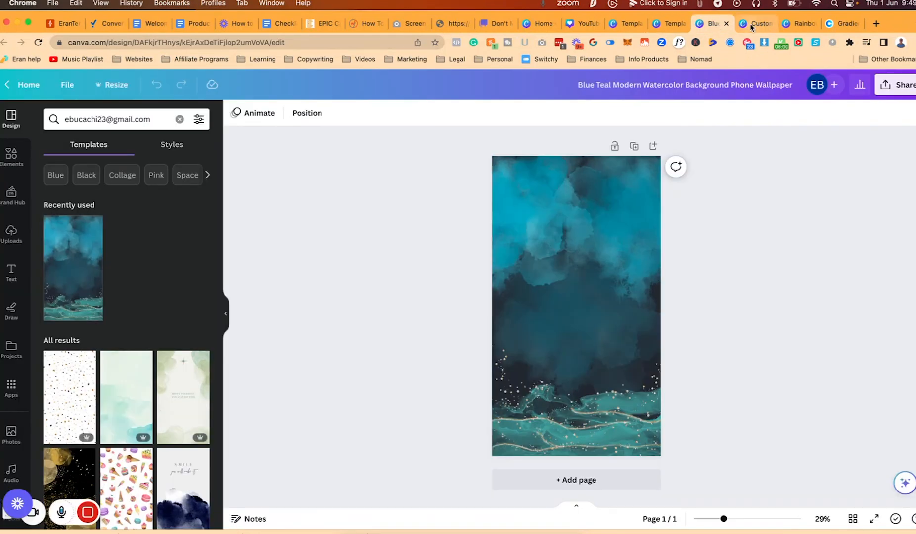
left_click(751, 24)
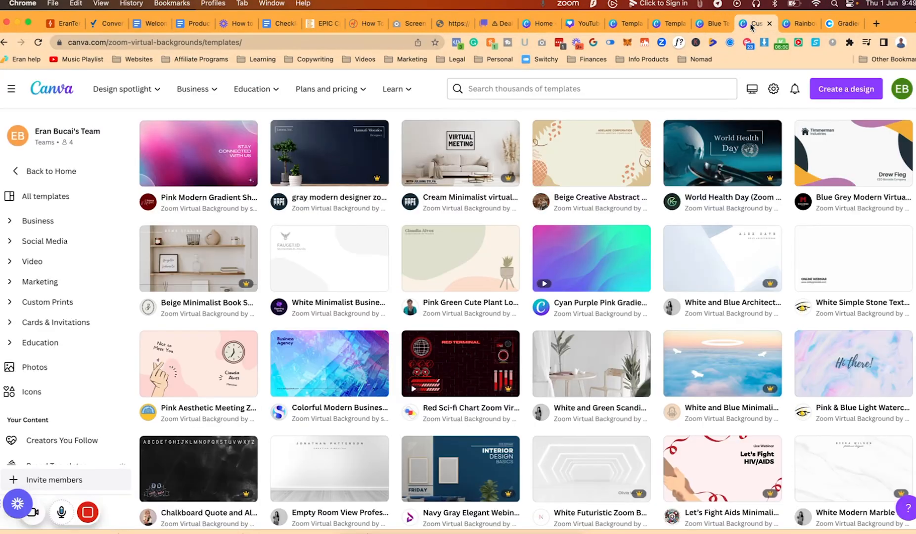
left_click(797, 25)
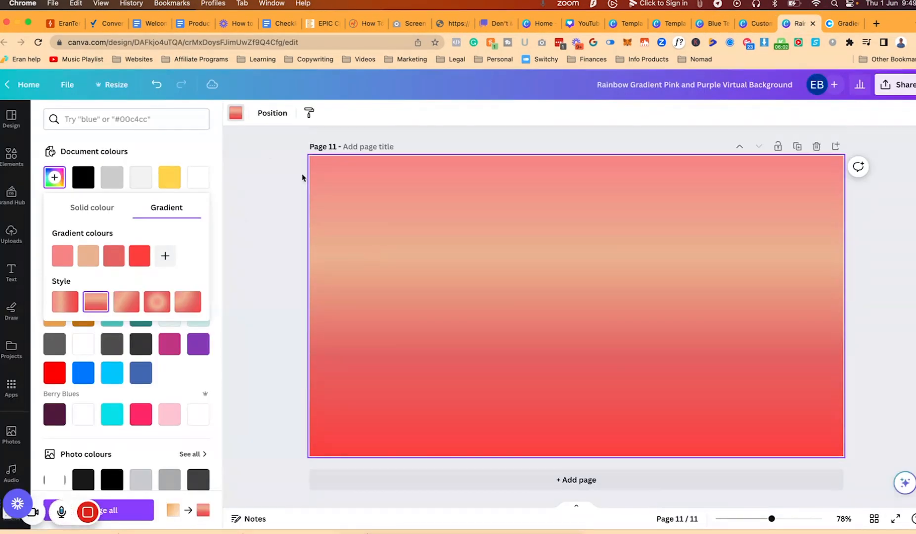
left_click(11, 118)
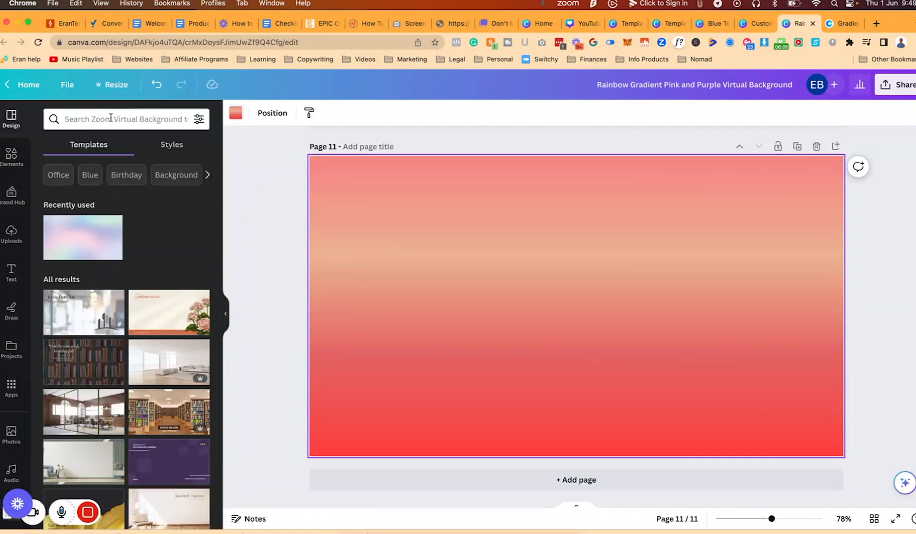
left_click(108, 119)
left_click(671, 24)
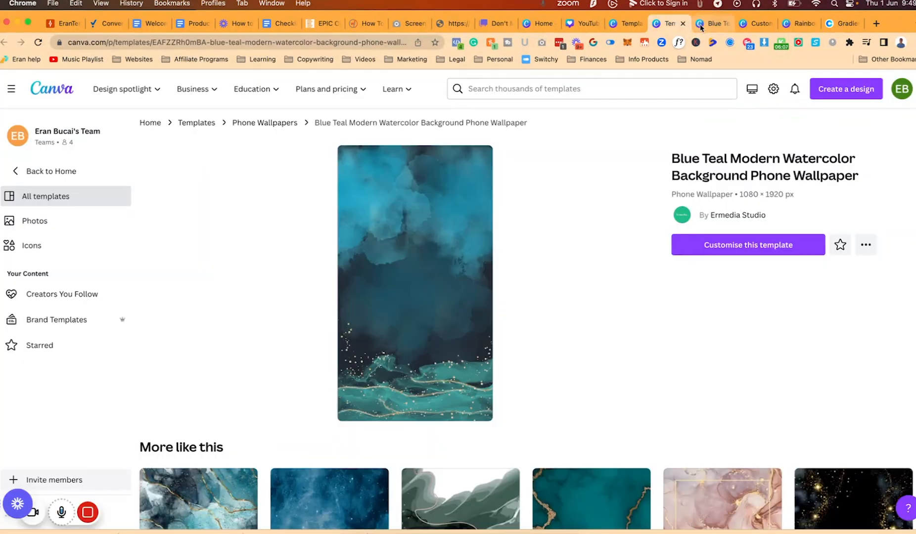
left_click(704, 24)
left_click(628, 24)
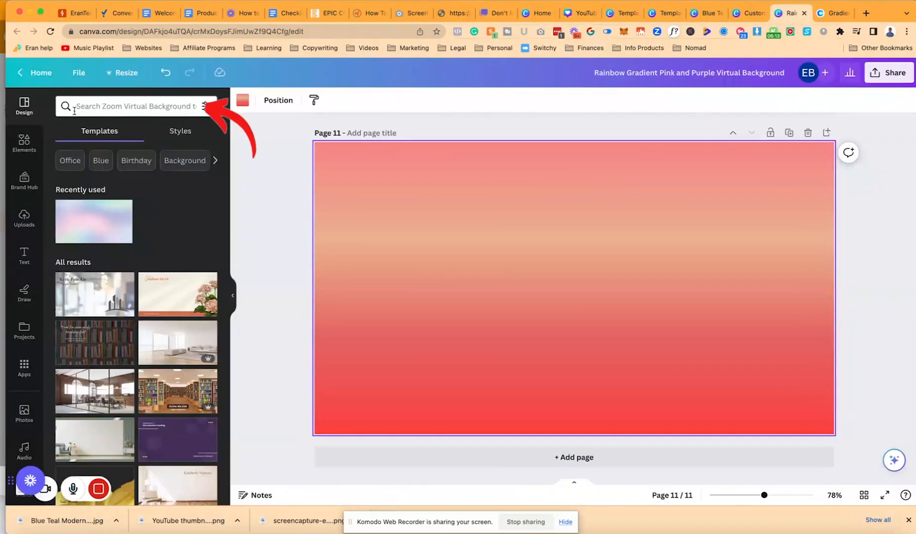
Step: Search the Rainbow Gradient design's templates for "abstract watercolor" and apply the Blue & Yellow Gradient Watercolor template to a new page
left_click(78, 108)
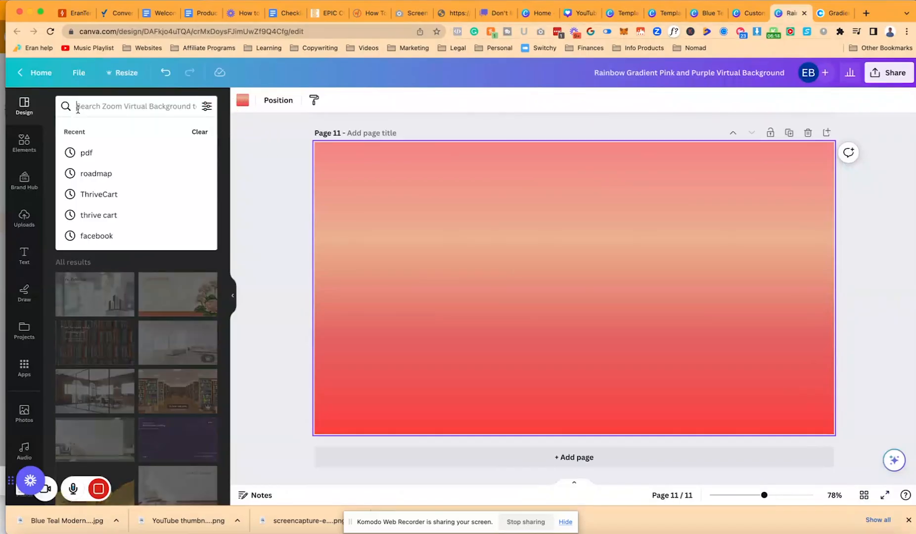
type("abst")
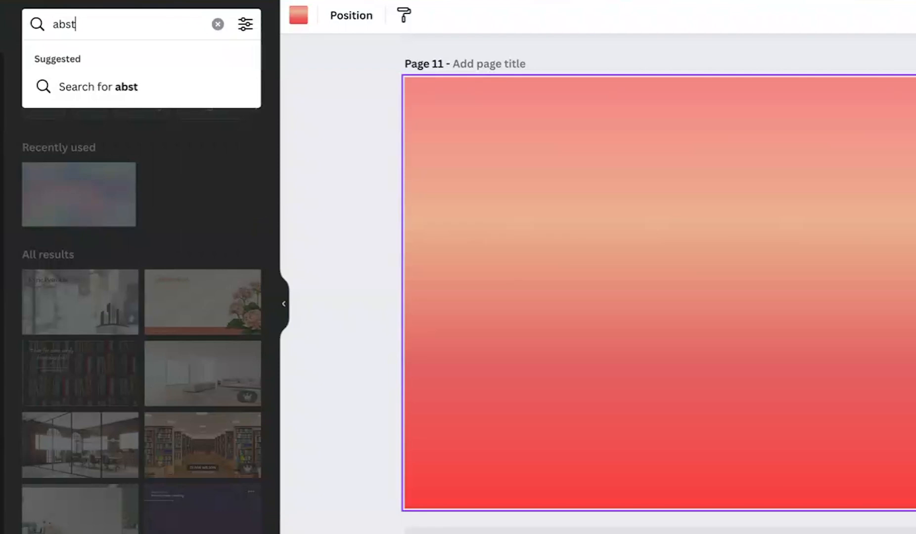
type("ract watercolor")
key("Return")
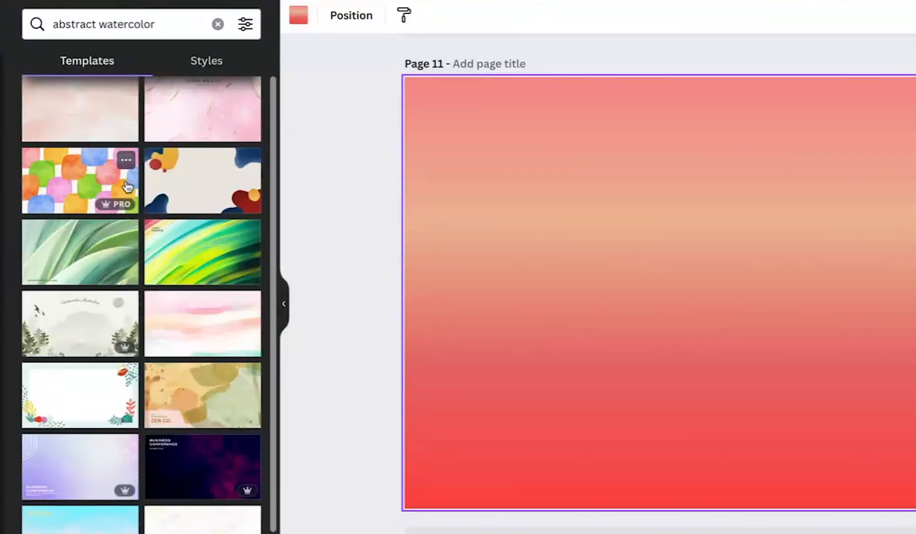
scroll(213, 329, "down", 3)
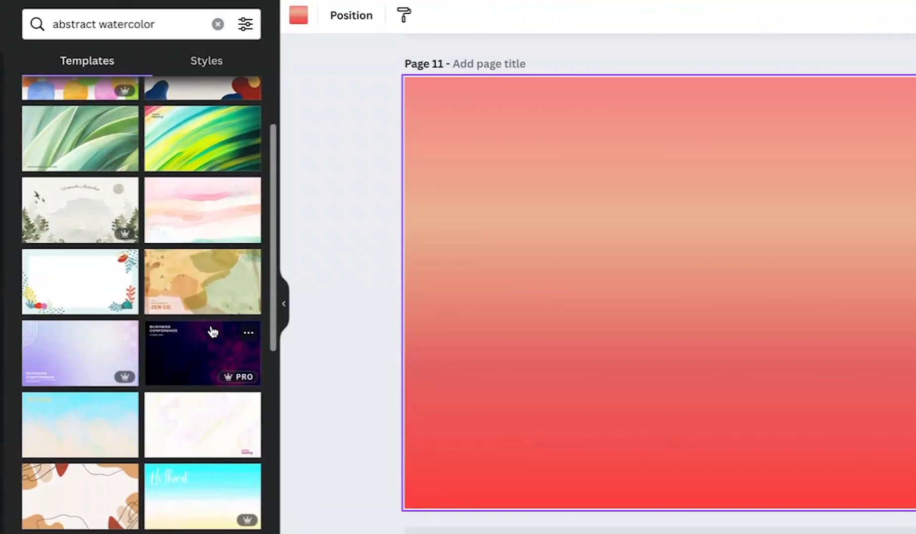
left_click(495, 532)
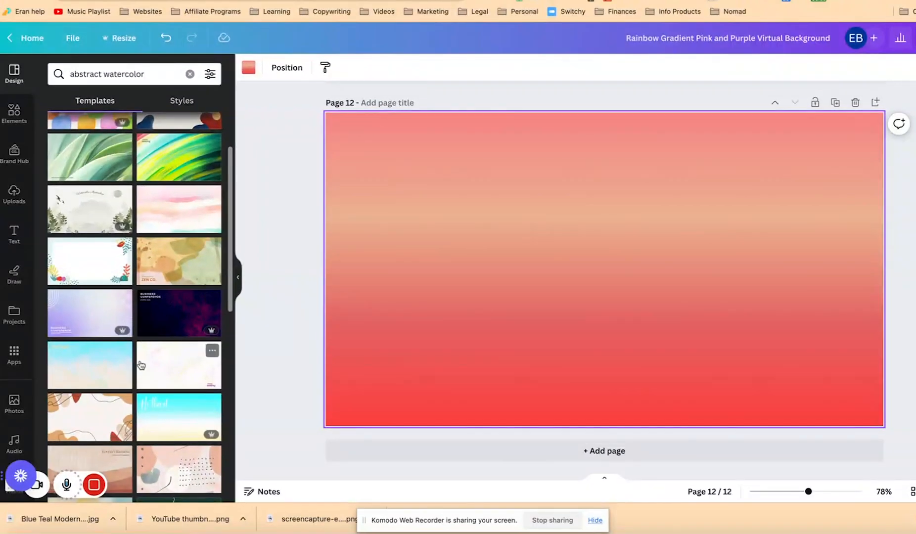
left_click(108, 361)
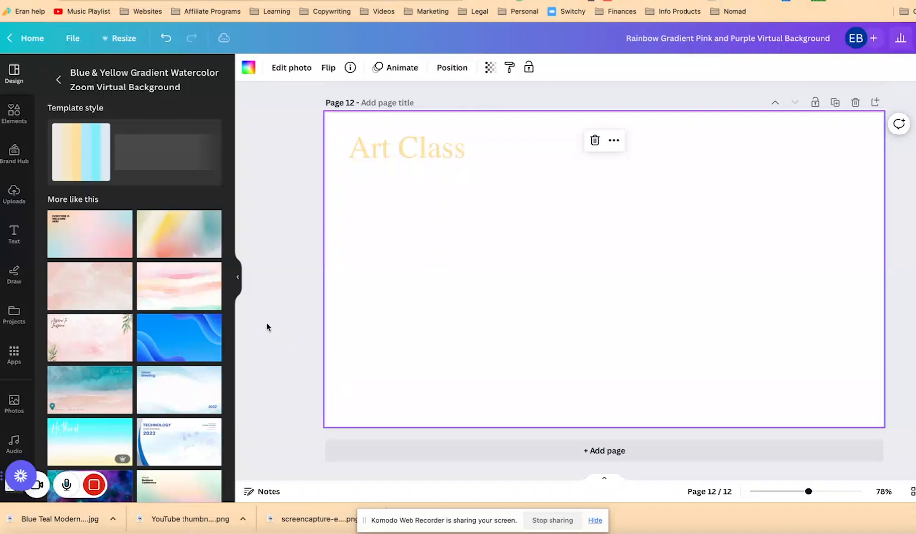
Step: Add another page with the Pastel Rainbow Typography Pride template and delete its "Everyone is welcome here" text
left_click(419, 451)
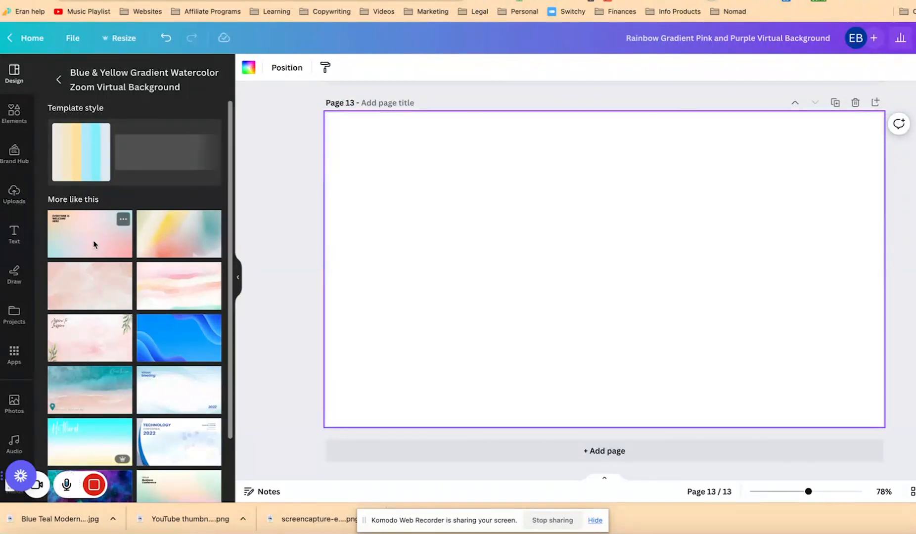
left_click(93, 243)
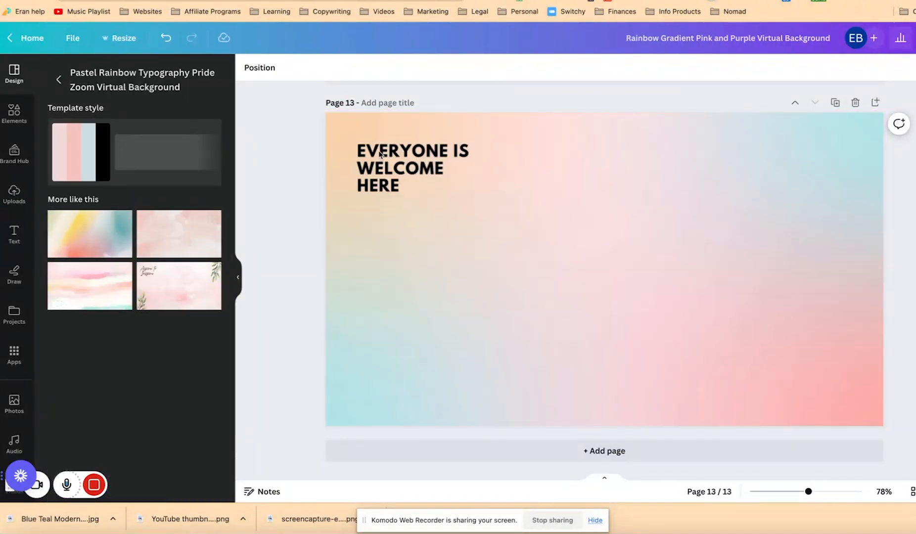
left_click(395, 152)
key("Delete")
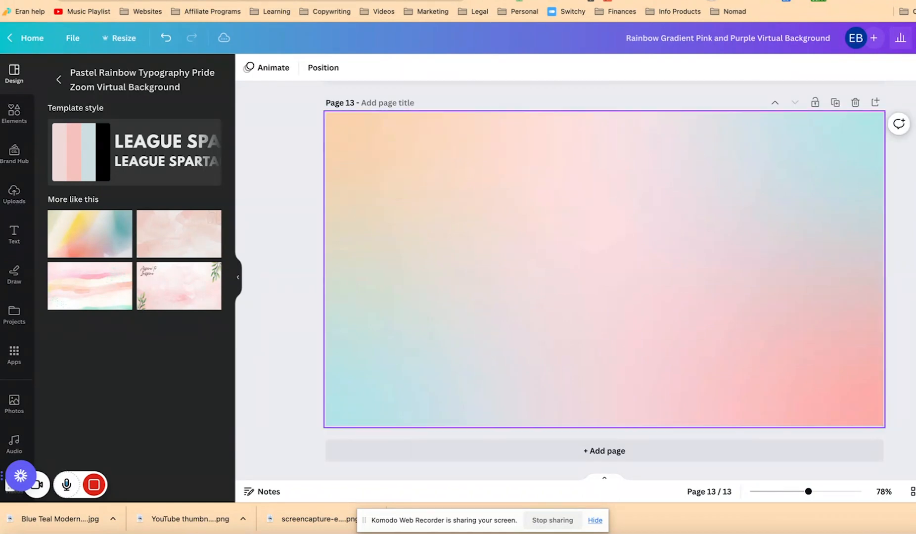
Step: Add a page using the Pink Yellow Blue White Orange Rainbow Abstract template
left_click(454, 455)
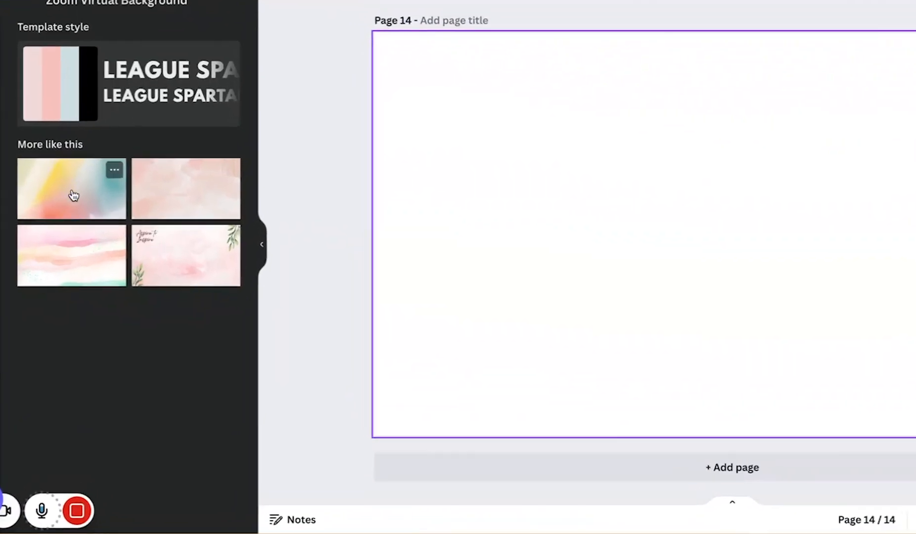
left_click(69, 183)
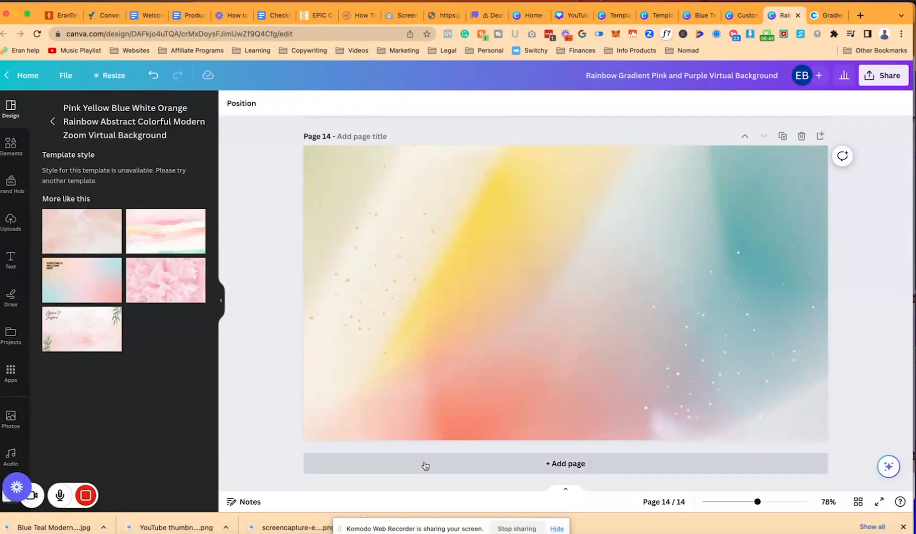
left_click(360, 416)
key("Delete")
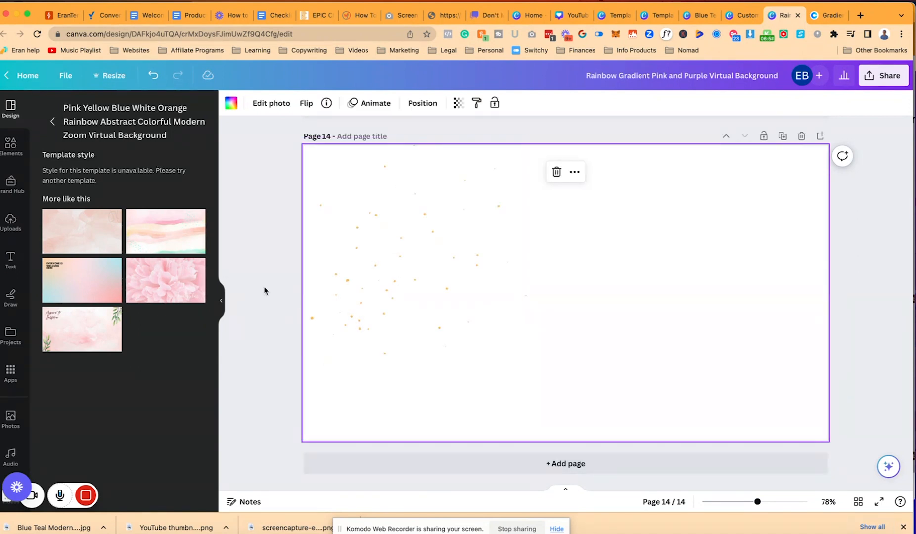
key("ctrl+z")
key("ctrl+z")
left_click(870, 238)
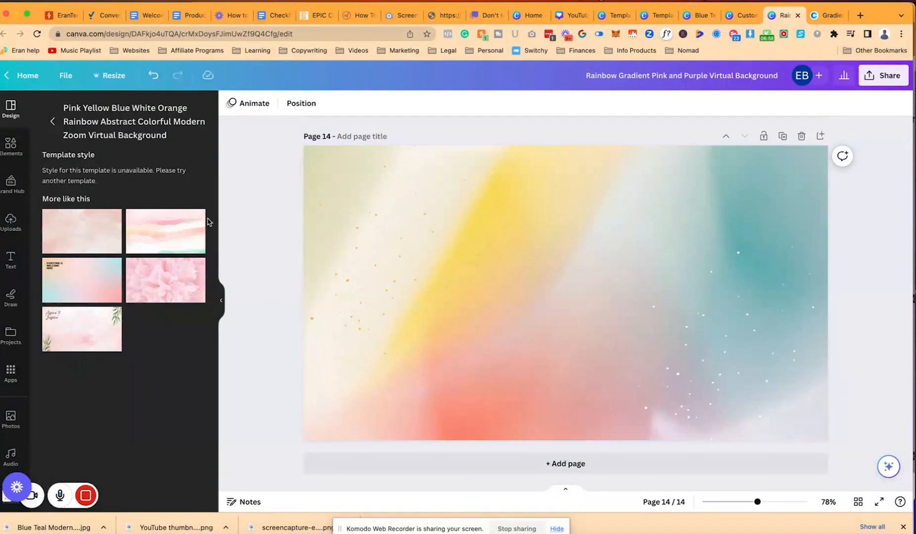
Step: Apply the Colorful Abstract Texture template to a new page 15 and delete its "Virtual Meeting" text
left_click(54, 121)
left_click(166, 238)
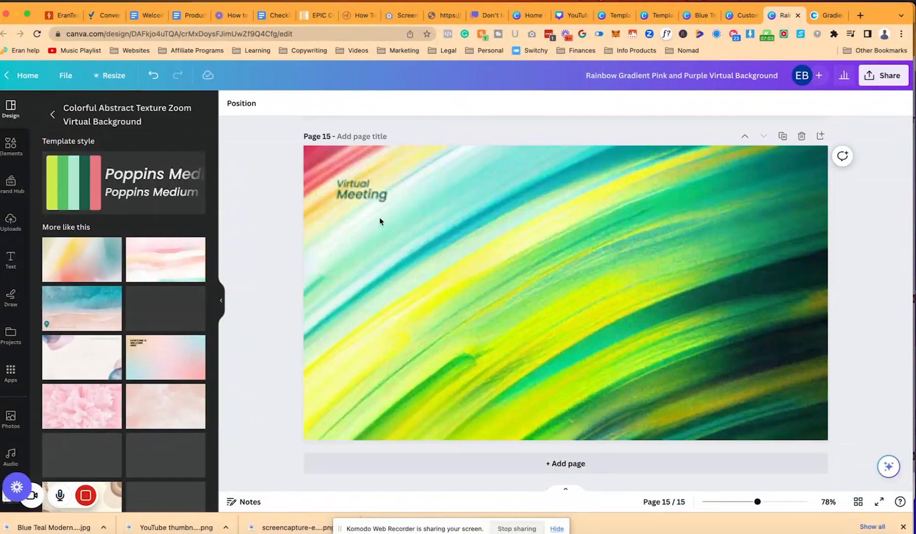
left_click(378, 218)
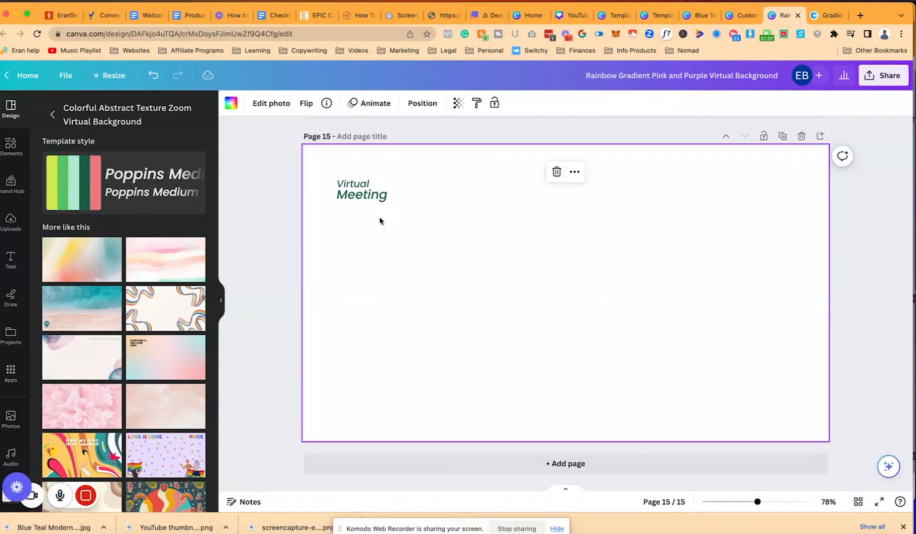
left_click(608, 18)
left_click(665, 15)
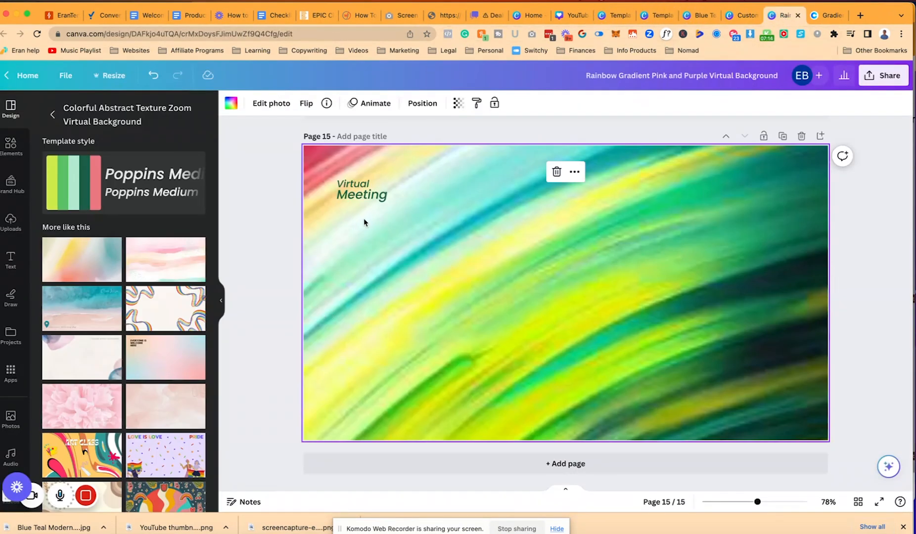
left_click(379, 214)
key("Delete")
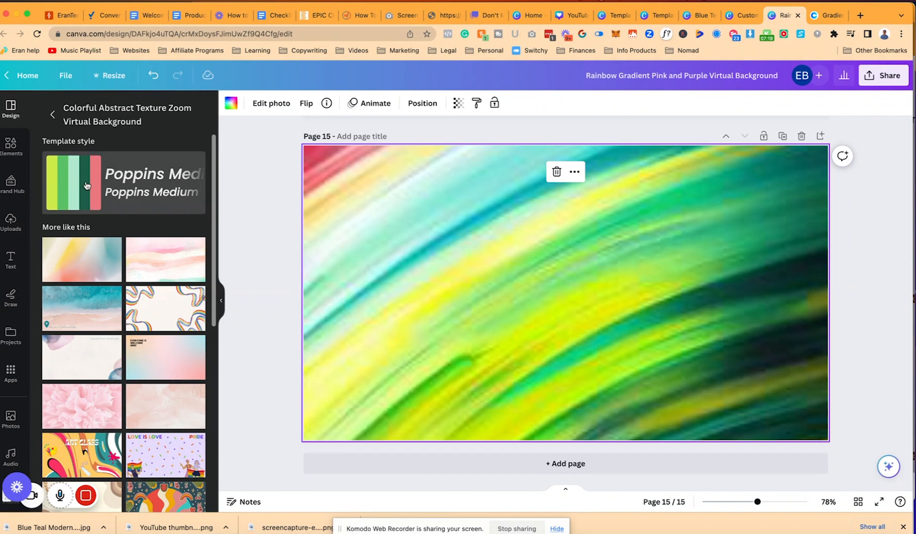
left_click(86, 186)
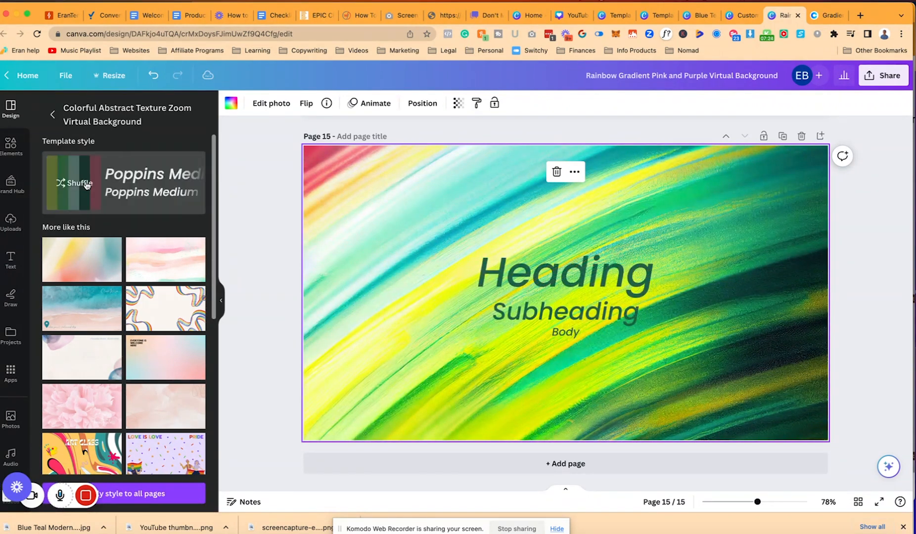
scroll(520, 296, "up", 1)
left_click(566, 370)
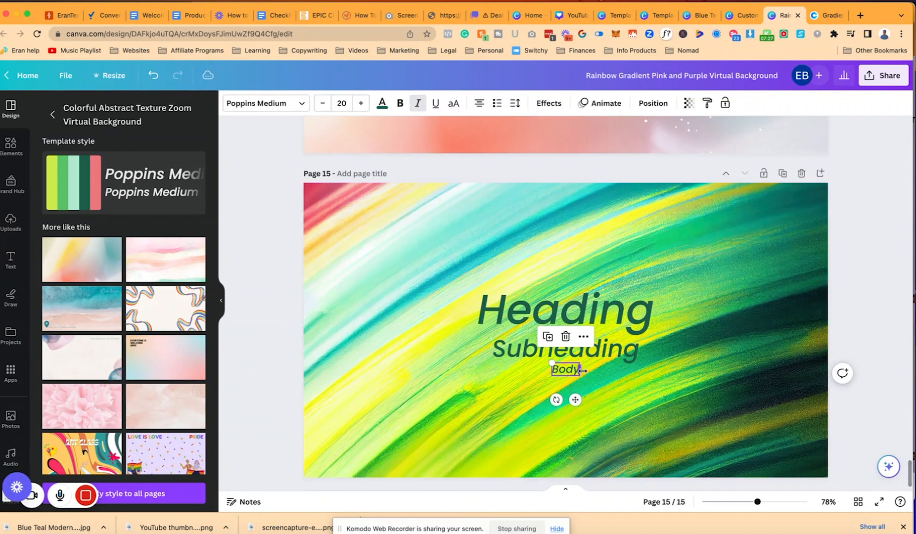
left_click_drag(601, 380, 560, 302)
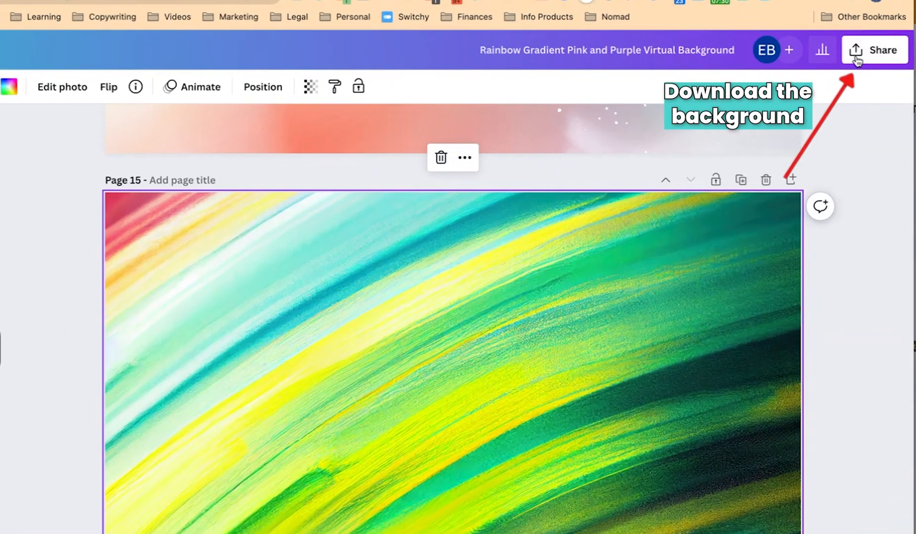
Step: Download all pages of the design as JPG files at size 0.5 (640 × 360 px)
left_click(883, 75)
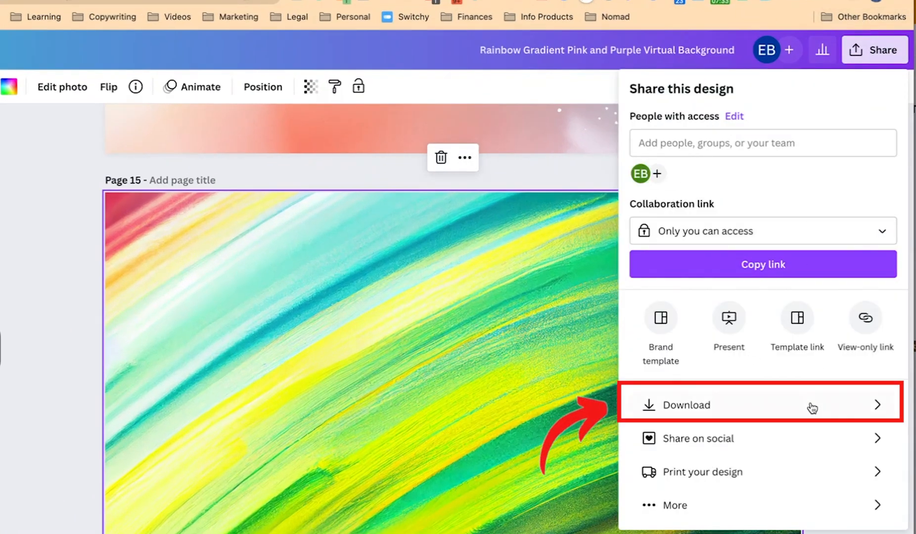
left_click(782, 407)
left_click(742, 151)
left_click(660, 184)
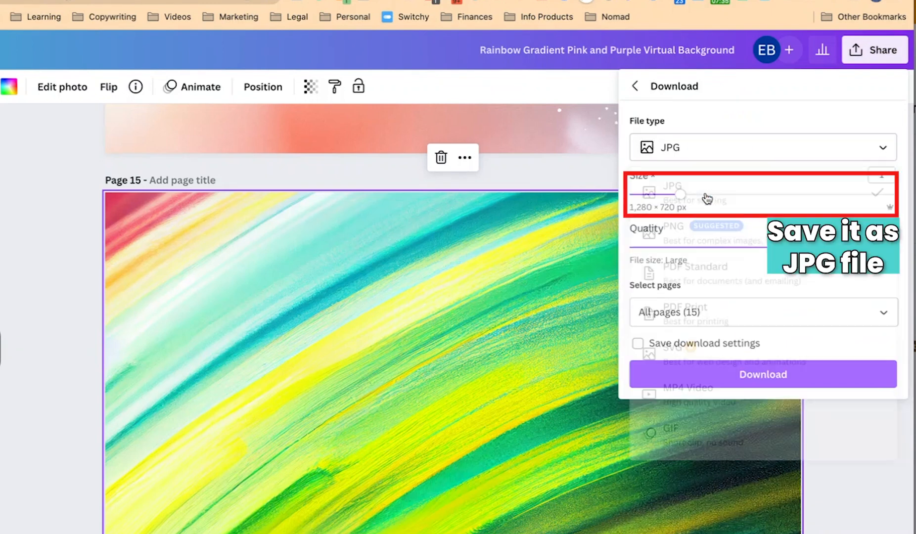
left_click_drag(683, 198, 636, 202)
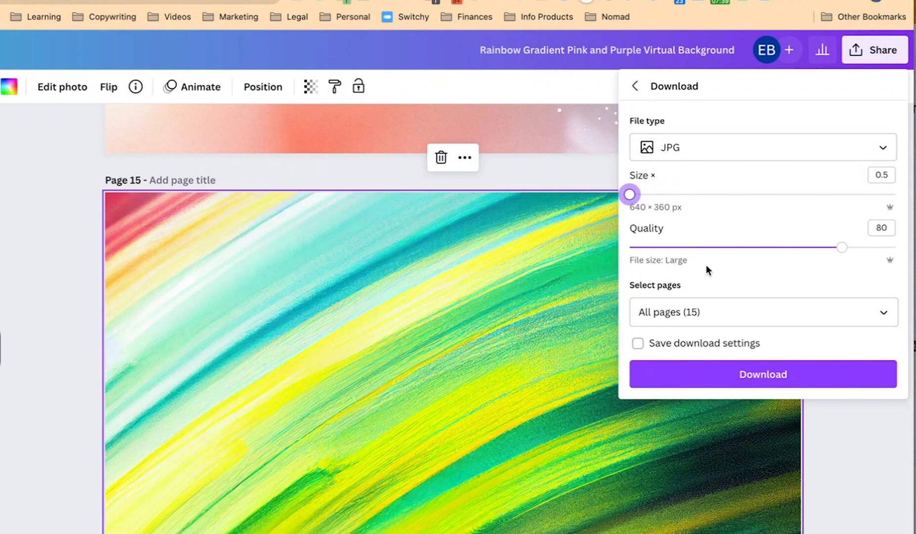
left_click(753, 375)
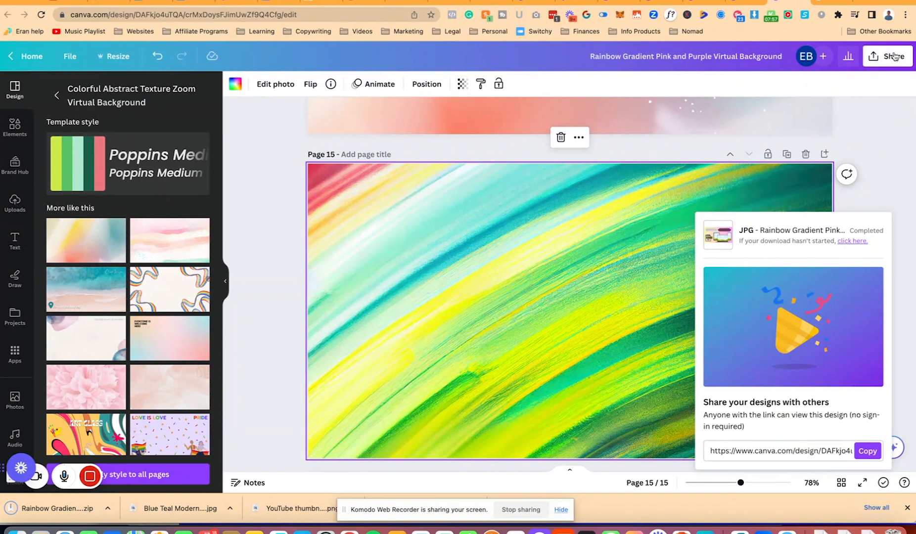
Step: Set up a second download of the design as JPG at size 0.5
left_click(888, 55)
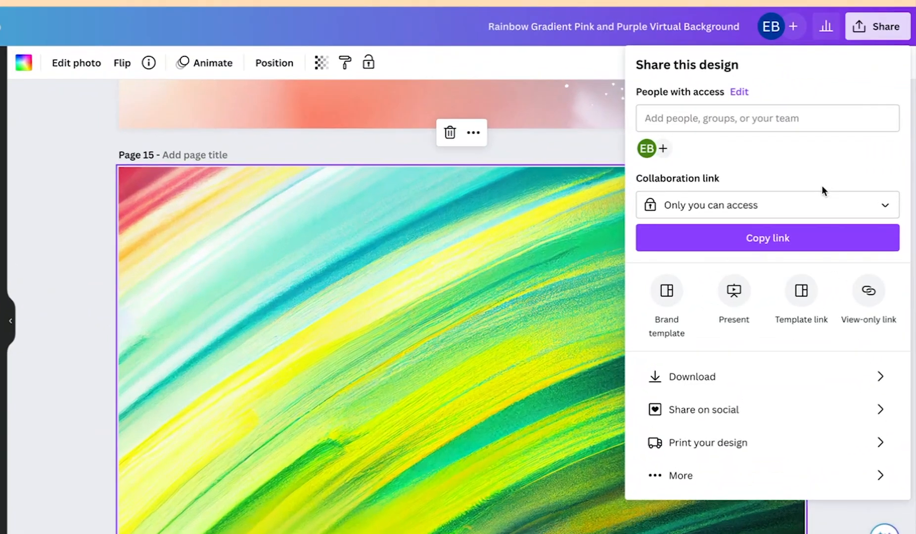
left_click(794, 338)
left_click(693, 129)
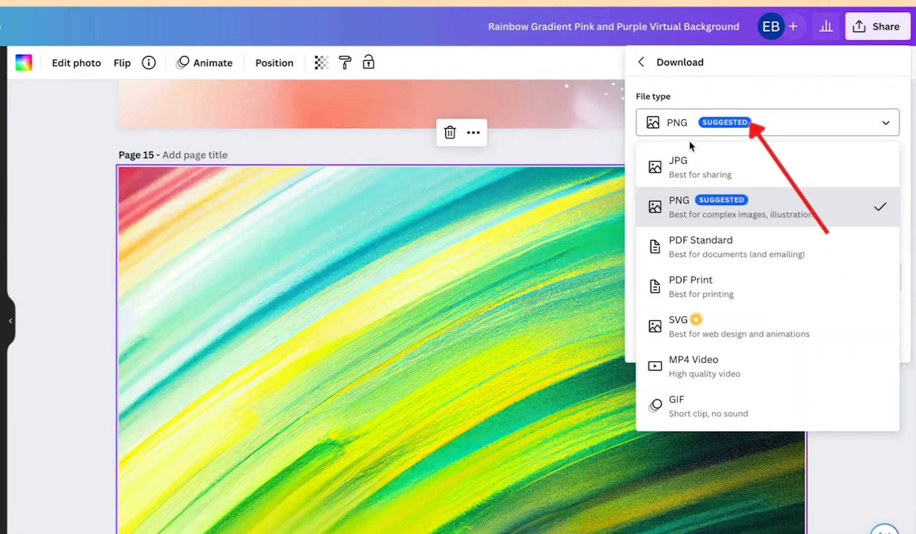
left_click(692, 214)
left_click_drag(692, 173, 608, 170)
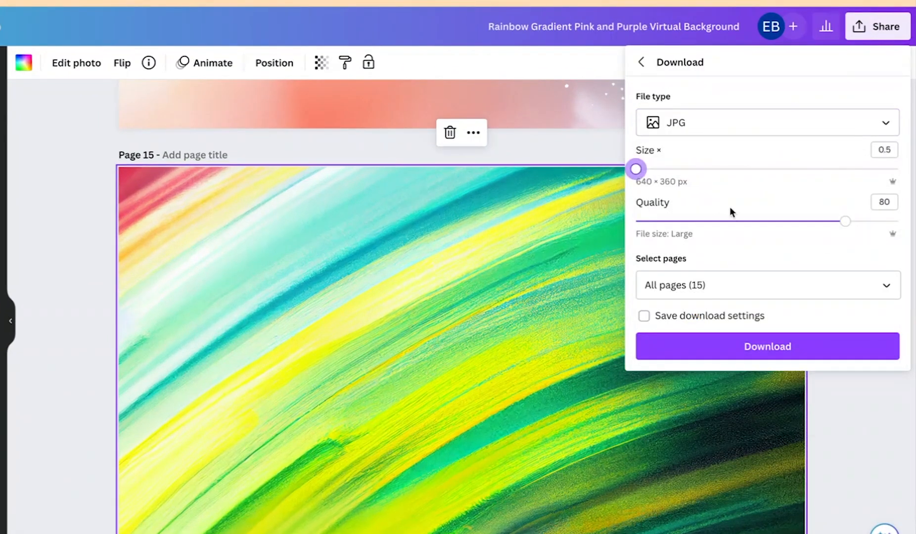
Step: Limit the JPG download at size 0.5 to page 15 and download it
left_click(742, 285)
left_click(886, 325)
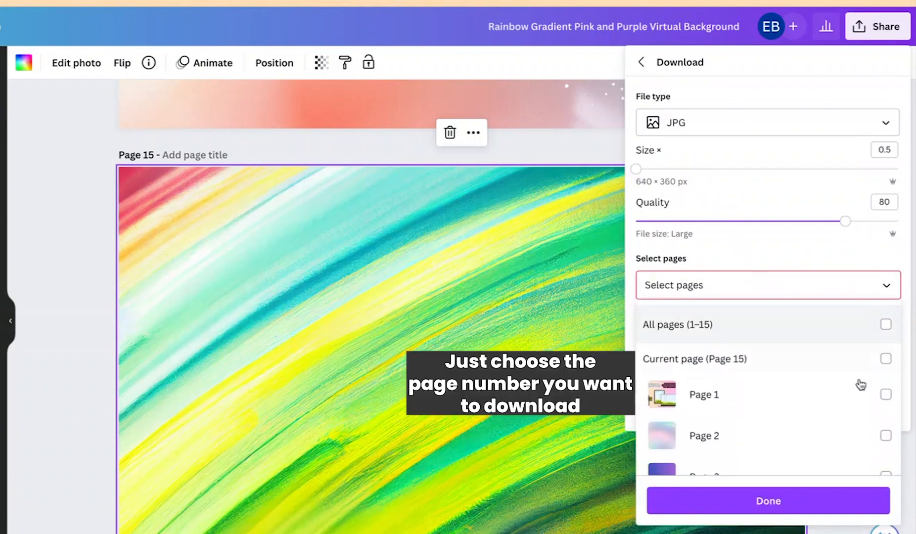
scroll(861, 385, "down", 10)
left_click(885, 450)
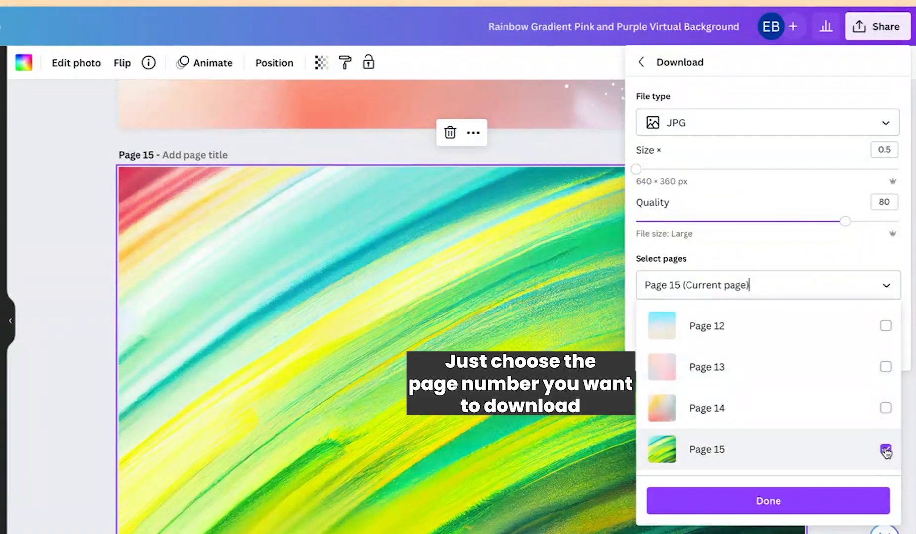
left_click(858, 490)
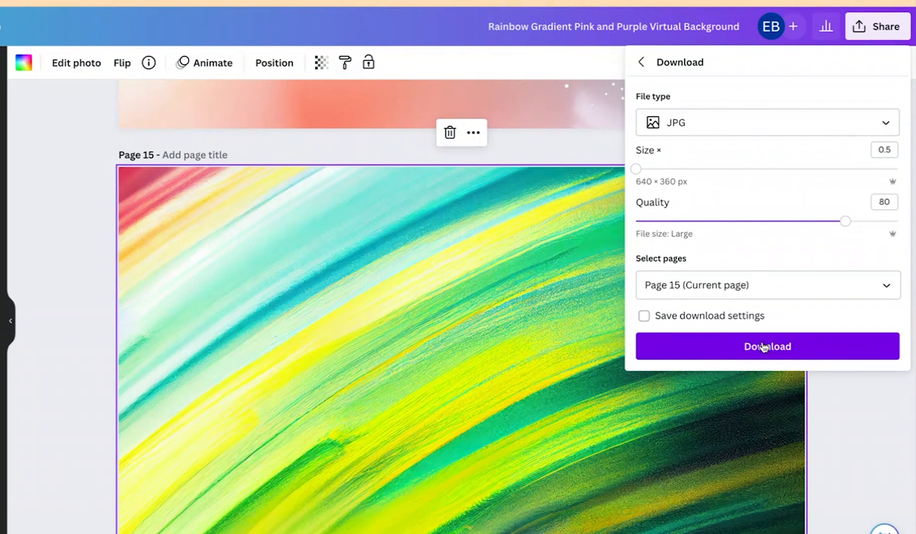
left_click(764, 348)
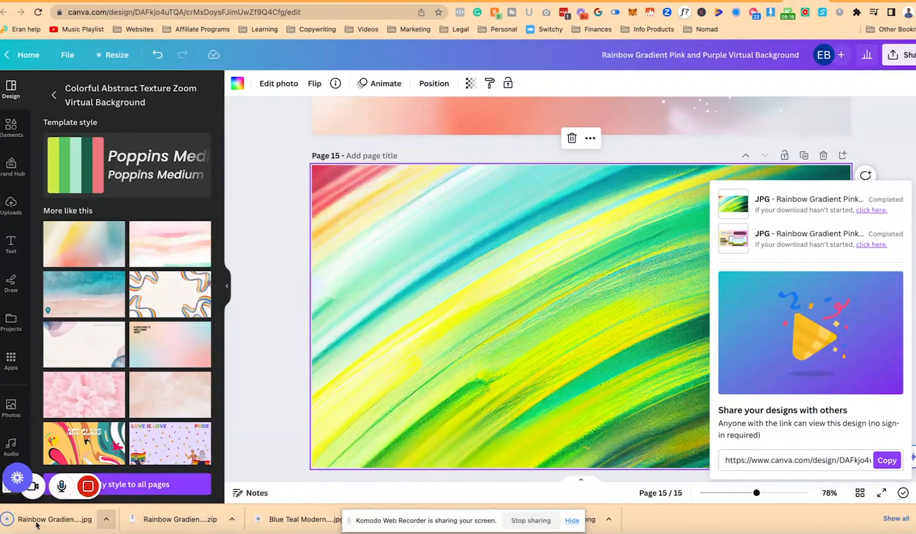
Step: Download only page 14 of the design as a PNG at size 0.5 (640 × 360 px)
left_click(898, 54)
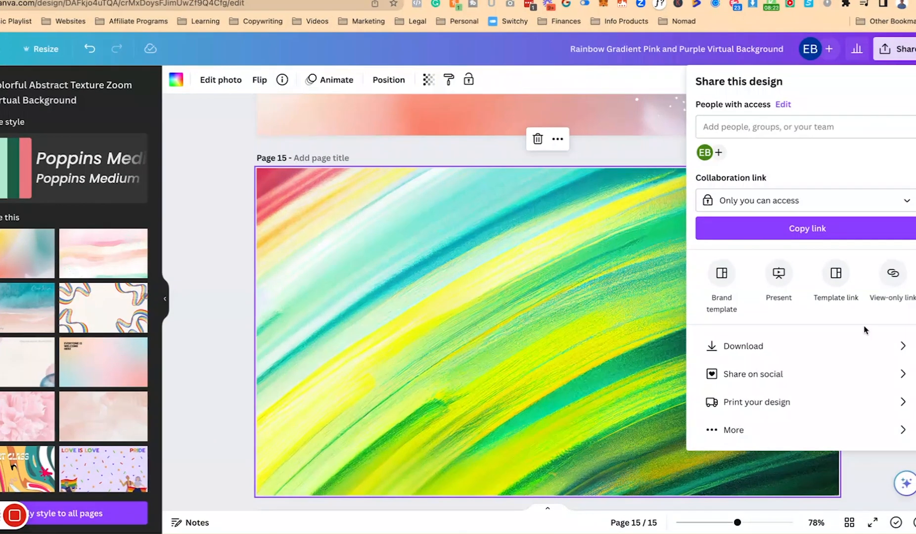
left_click(902, 58)
left_click(902, 57)
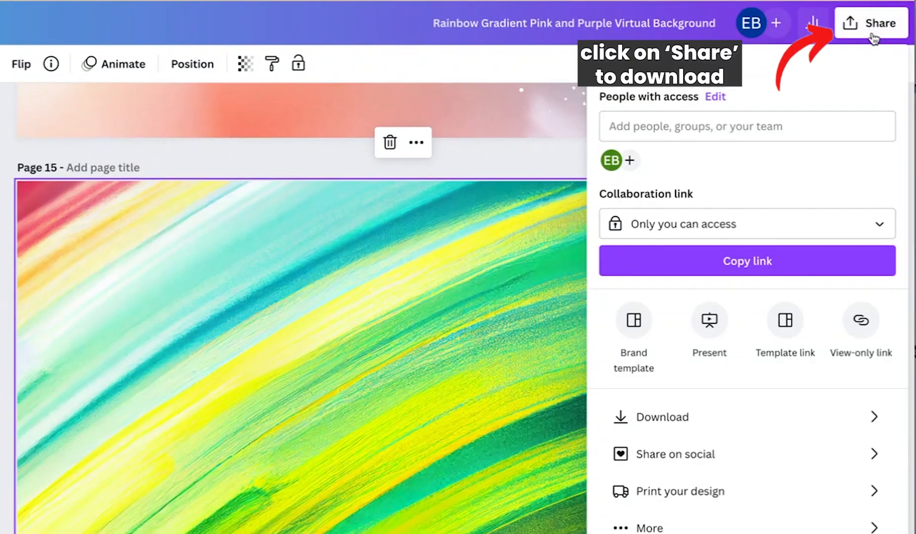
left_click(834, 417)
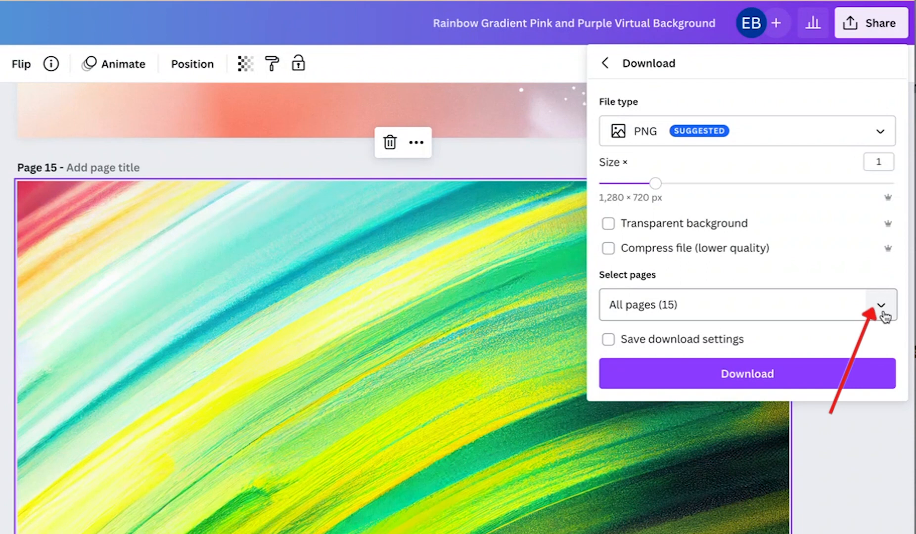
left_click(883, 312)
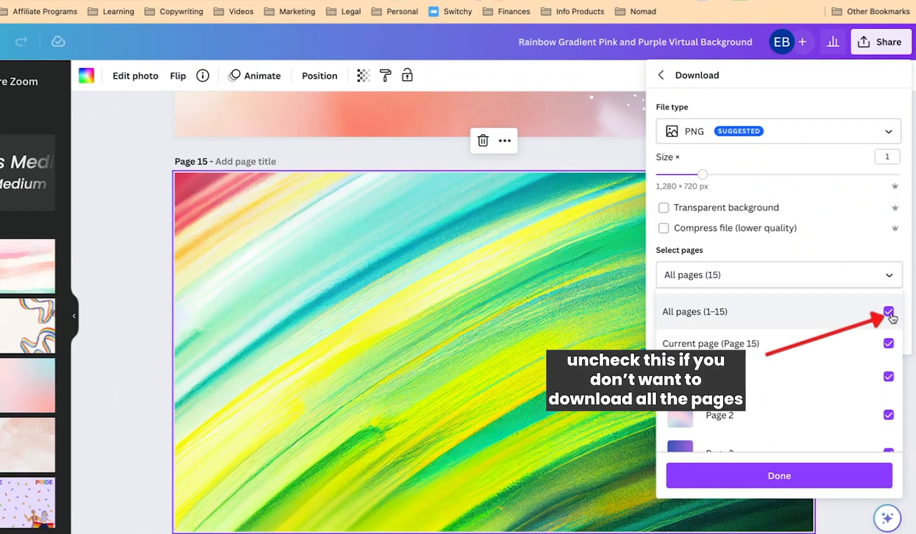
left_click(889, 312)
scroll(889, 347, "down", 10)
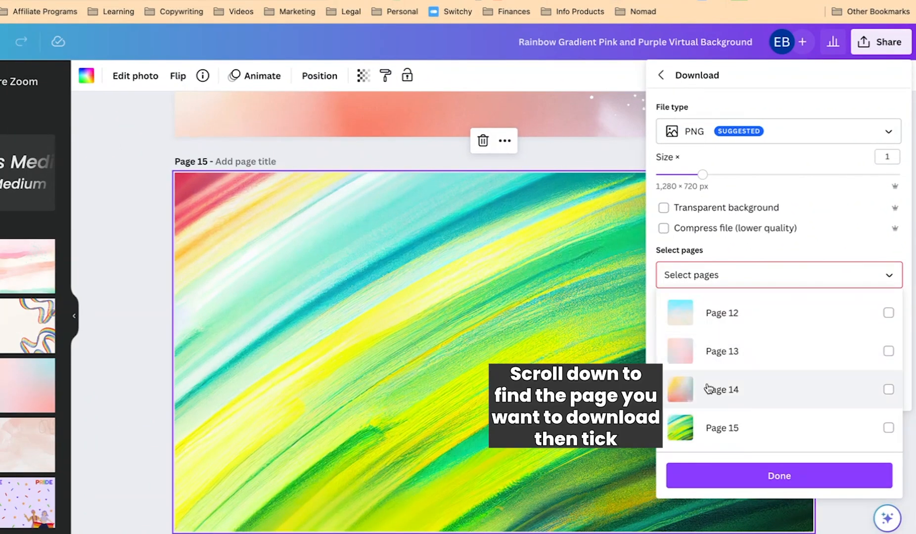
left_click(888, 394)
left_click(780, 476)
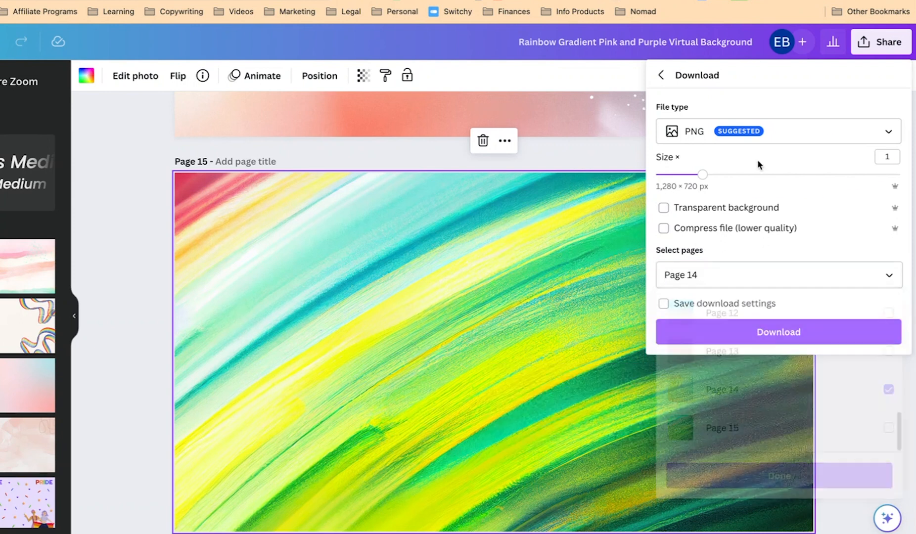
left_click_drag(703, 178, 657, 174)
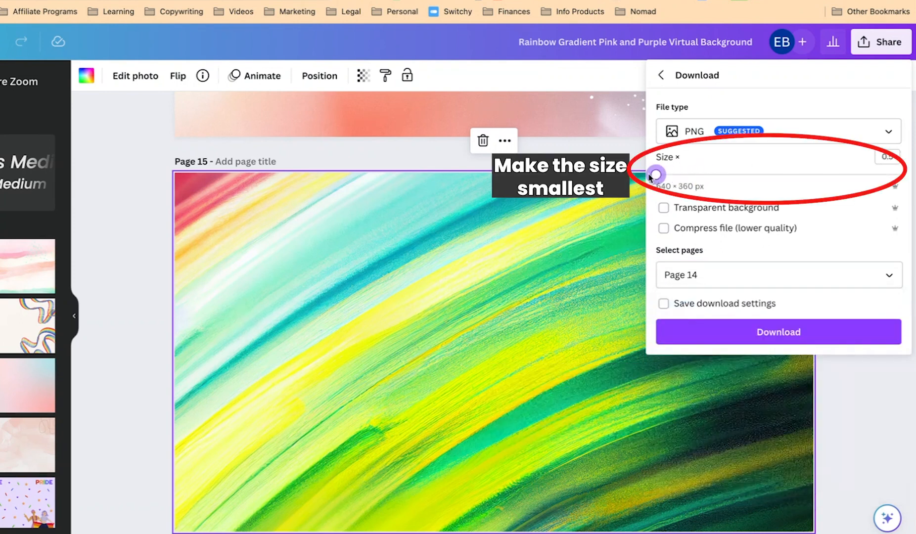
left_click(801, 332)
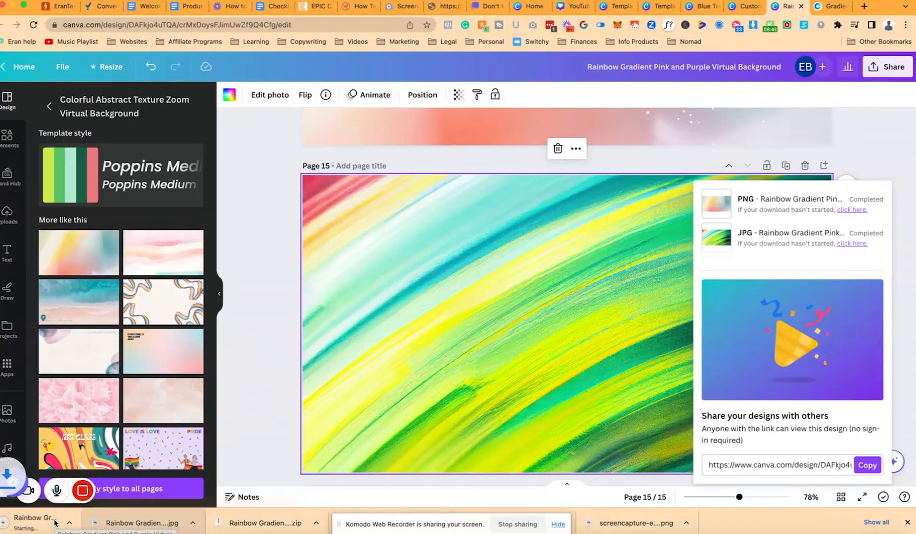
Step: Switch to the systeme.io page editor and upload the green Rainbow Gradient JPG through the page's background image setting
left_click(274, 318)
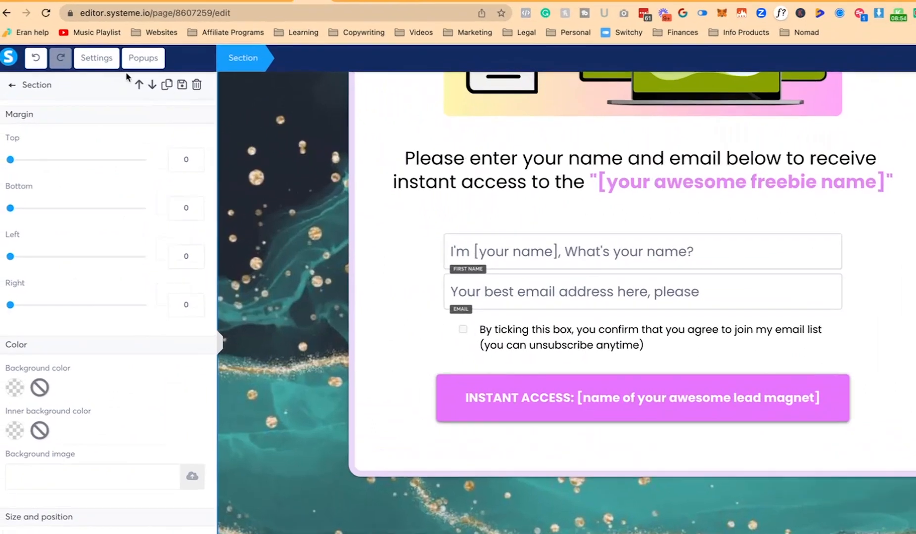
scroll(164, 304, "down", 10)
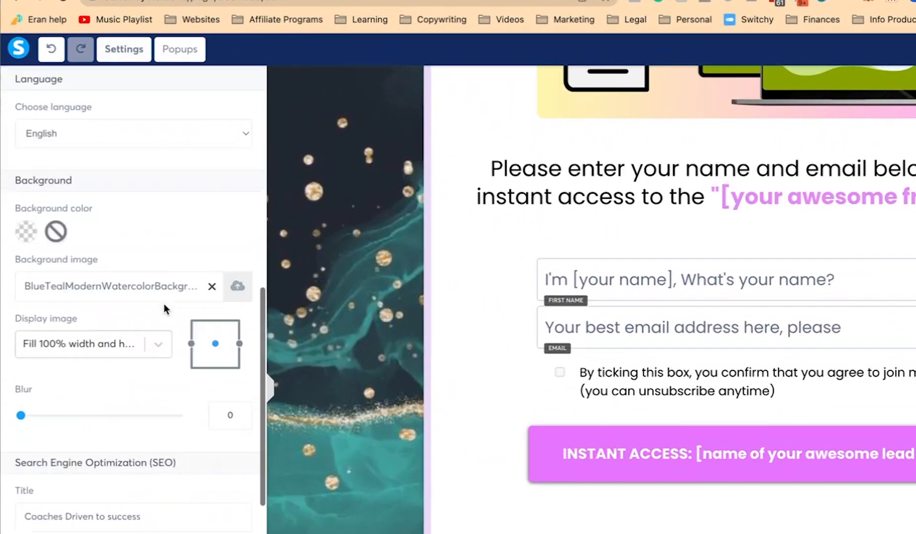
left_click(238, 270)
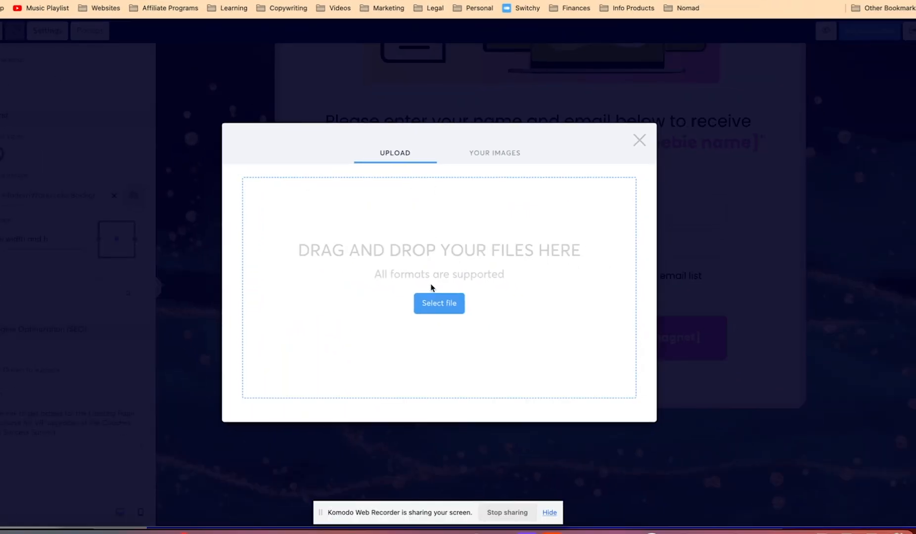
left_click(439, 303)
left_click(306, 133)
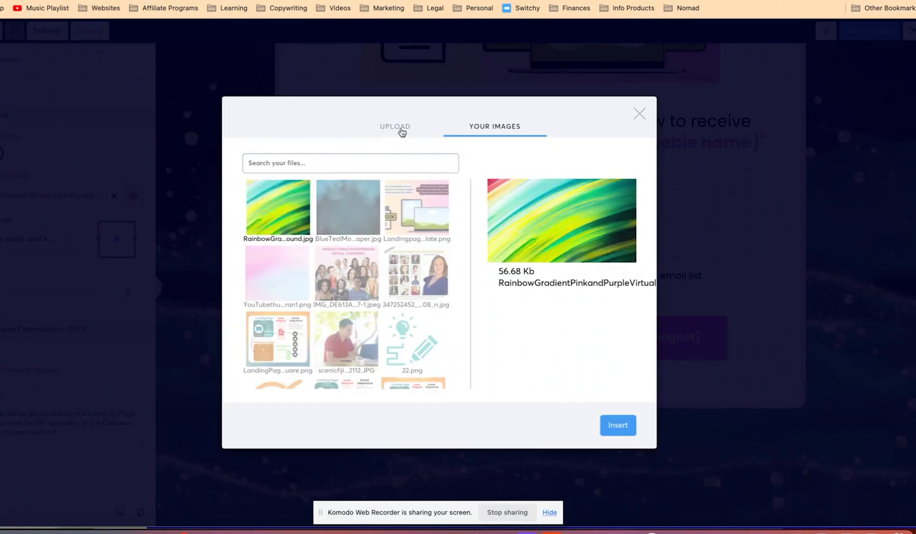
Step: Upload the downloaded Rainbow Gradient PNG of page 14 to the image library as well
left_click(401, 128)
left_click(450, 304)
left_click(376, 121)
left_click(777, 404)
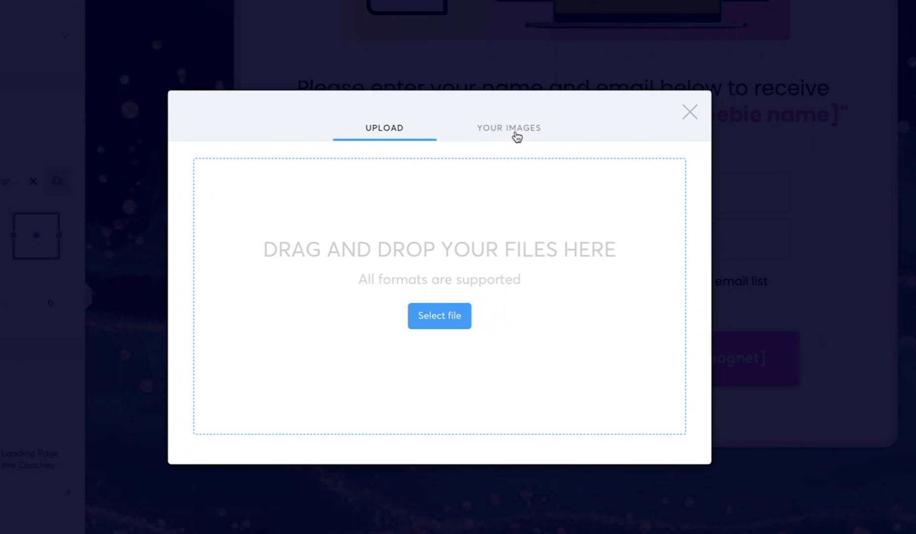
Step: Browse the uploaded images and insert the green Rainbow Gradient JPG as the page background
left_click(517, 137)
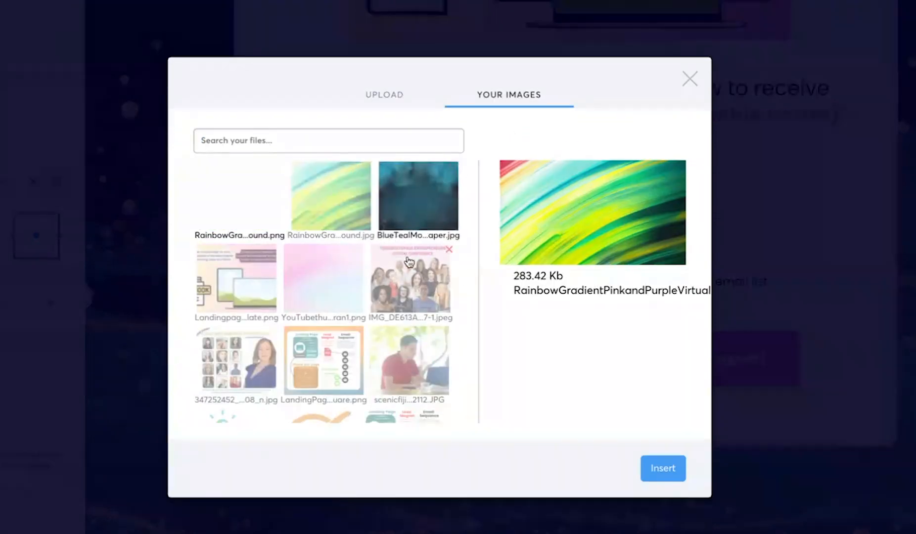
scroll(397, 335, "down", 4)
scroll(397, 336, "down", 10)
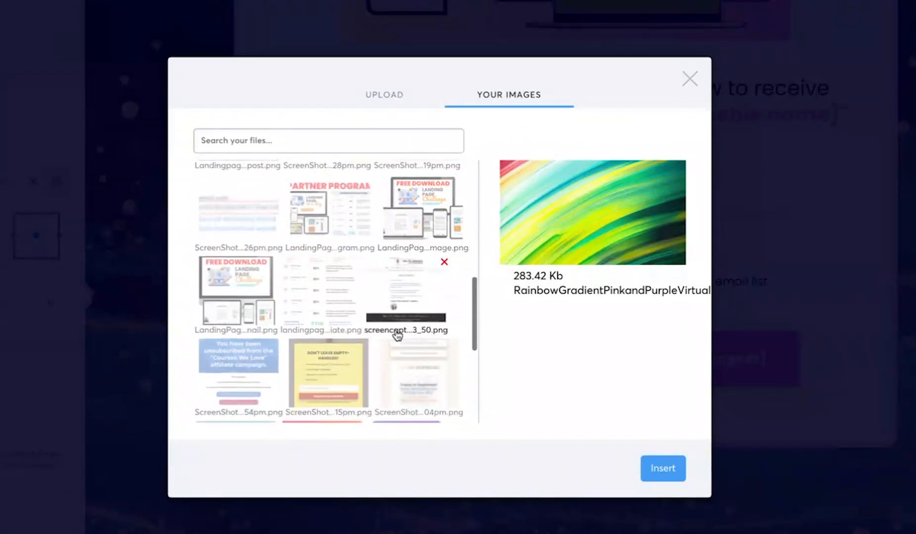
scroll(387, 288, "down", 5)
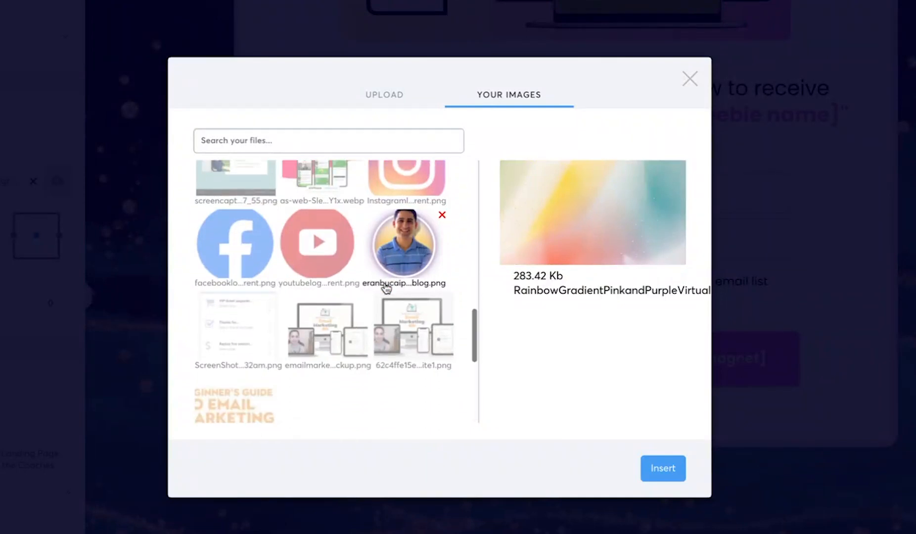
scroll(383, 286, "up", 20)
left_click(298, 226)
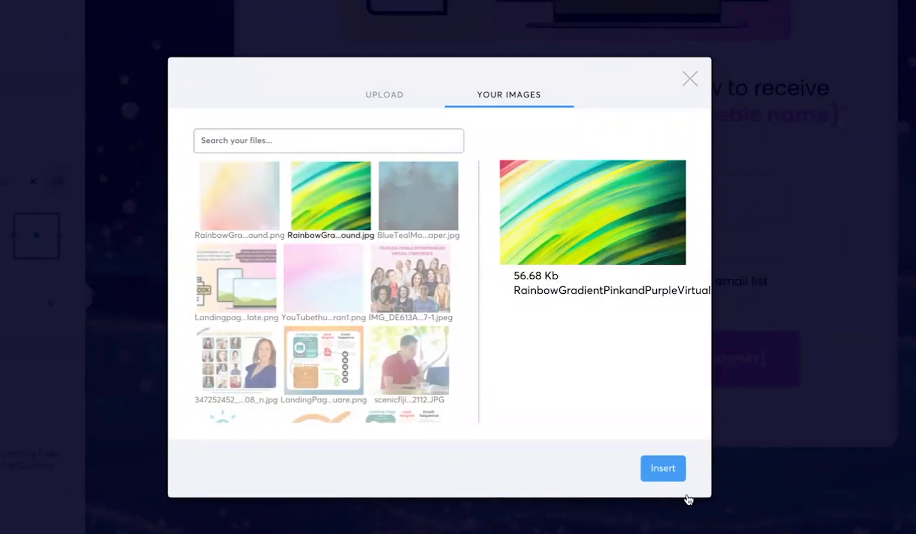
left_click(663, 468)
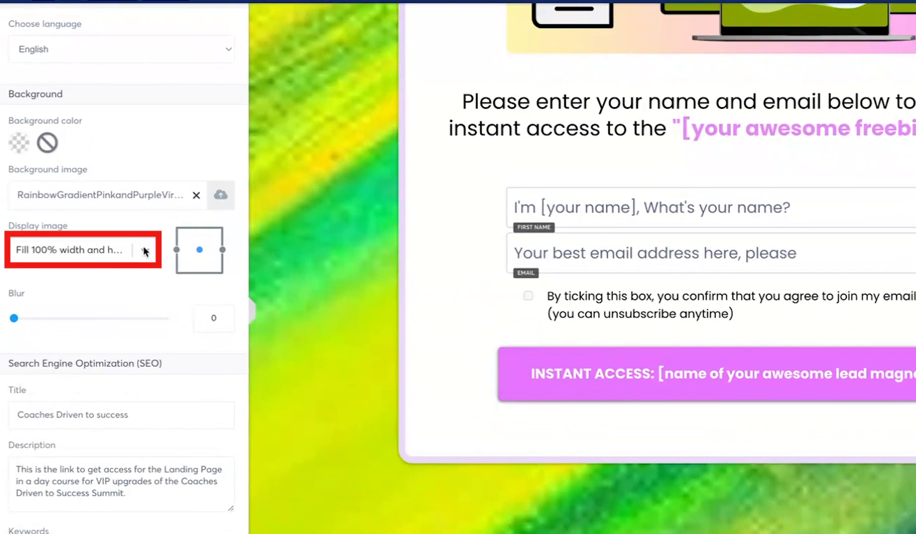
Step: Set the background image display to Full center (fixed) and save the page changes
left_click(146, 251)
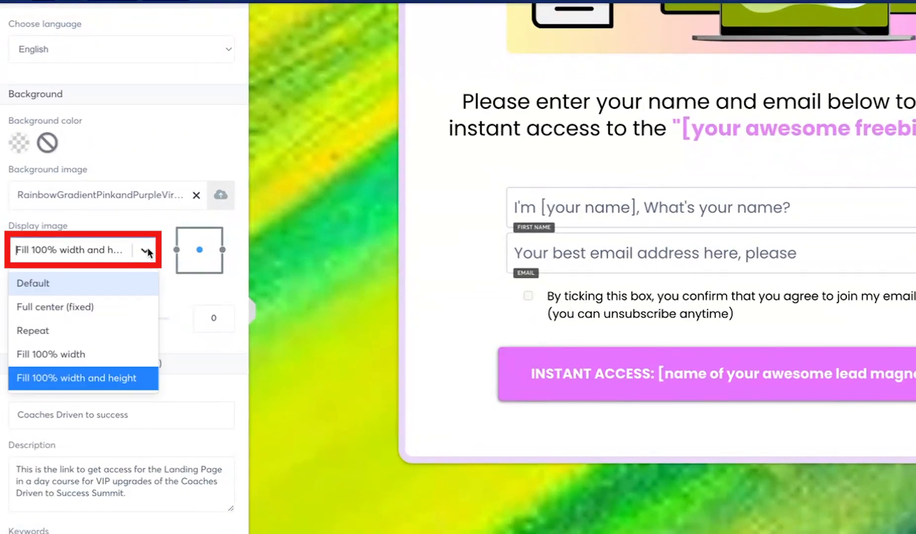
left_click(76, 307)
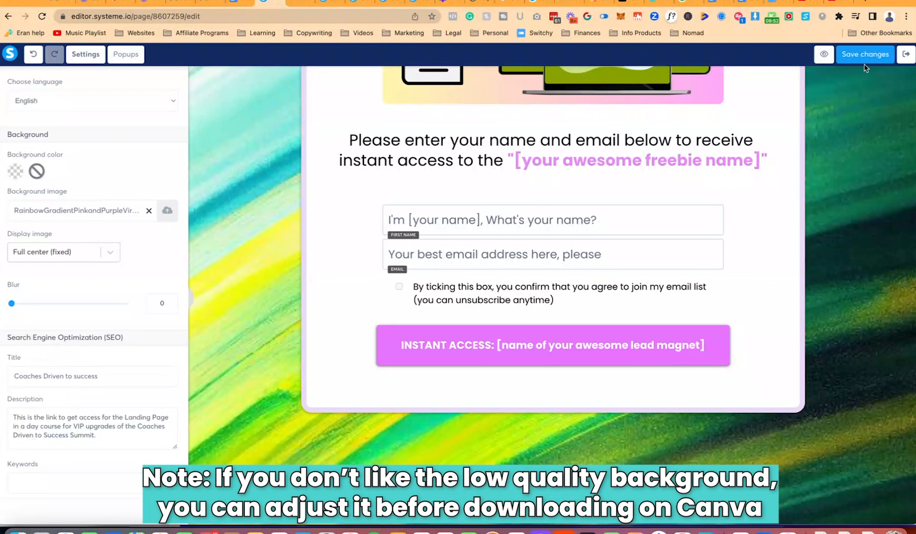
left_click(865, 55)
Step: Switch to Canva, review the size setting in the design's download options, and close them
left_click(197, 3)
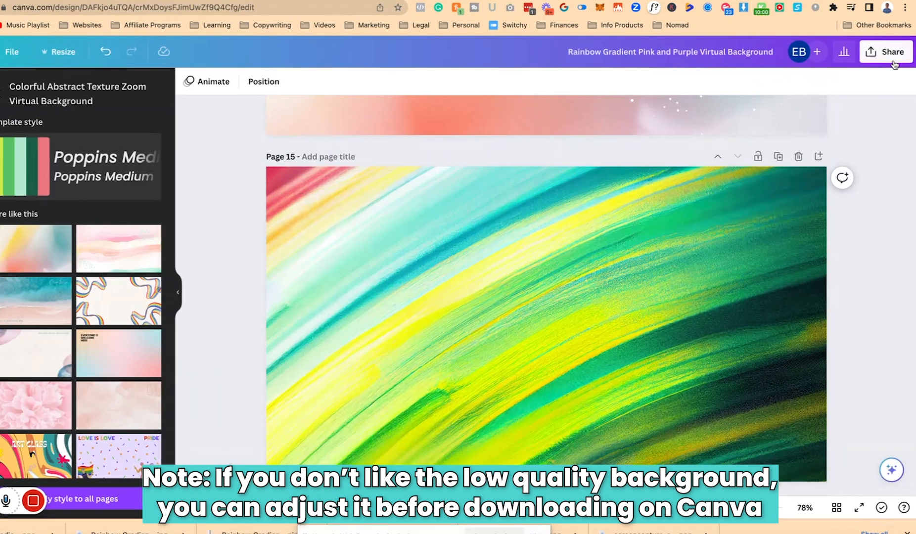
left_click(887, 66)
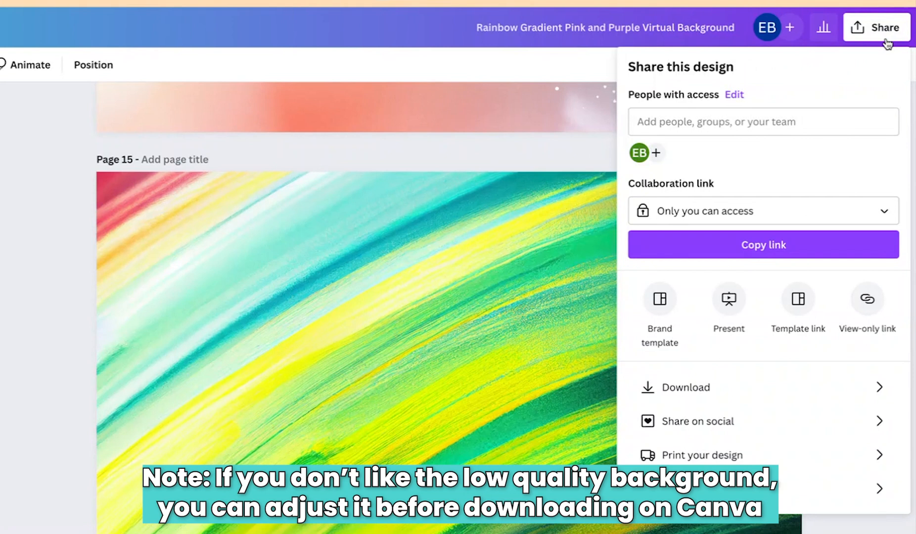
left_click(817, 326)
mouse_move(680, 174)
left_mouse_down()
mouse_move(629, 174)
mouse_move(699, 190)
mouse_move(675, 188)
left_mouse_up()
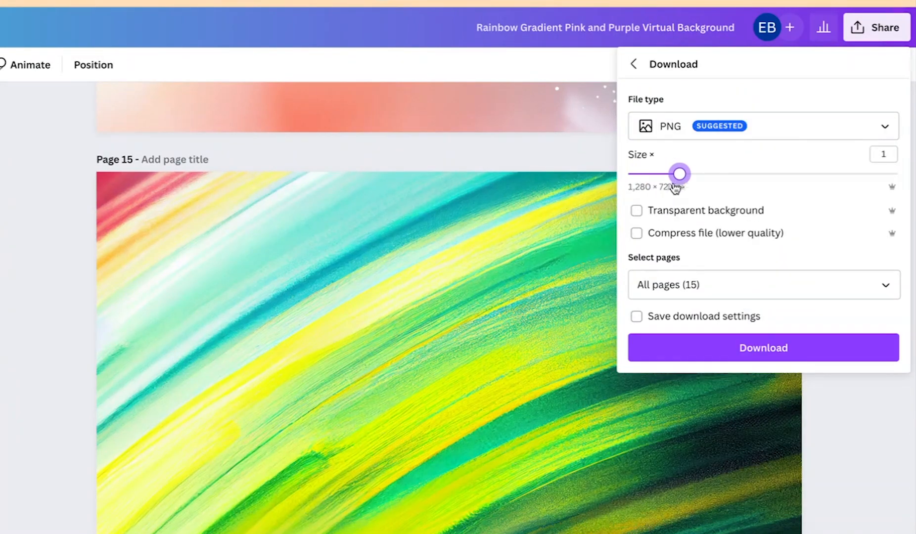
left_click(586, 159)
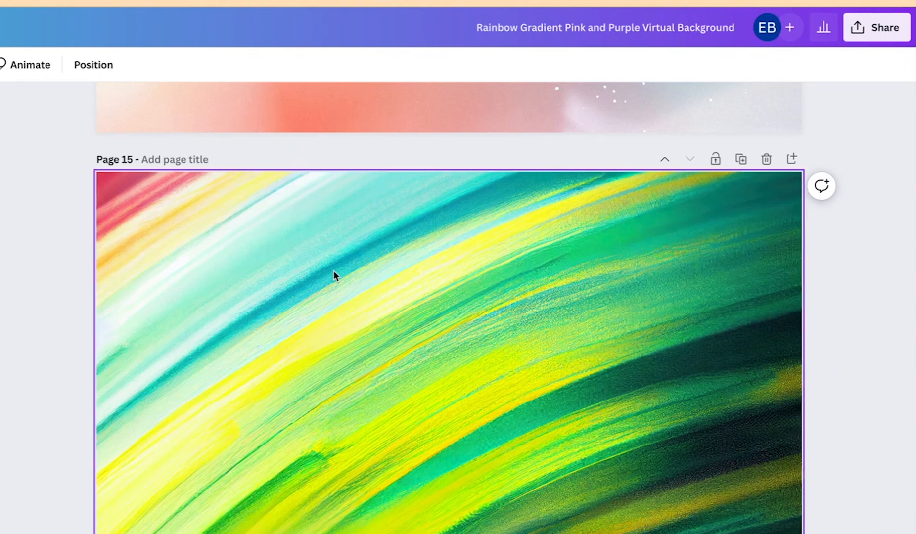
Step: Switch back to the systeme.io editor and preview the page to check the background while scrolling
left_click(274, 4)
left_click(295, 175)
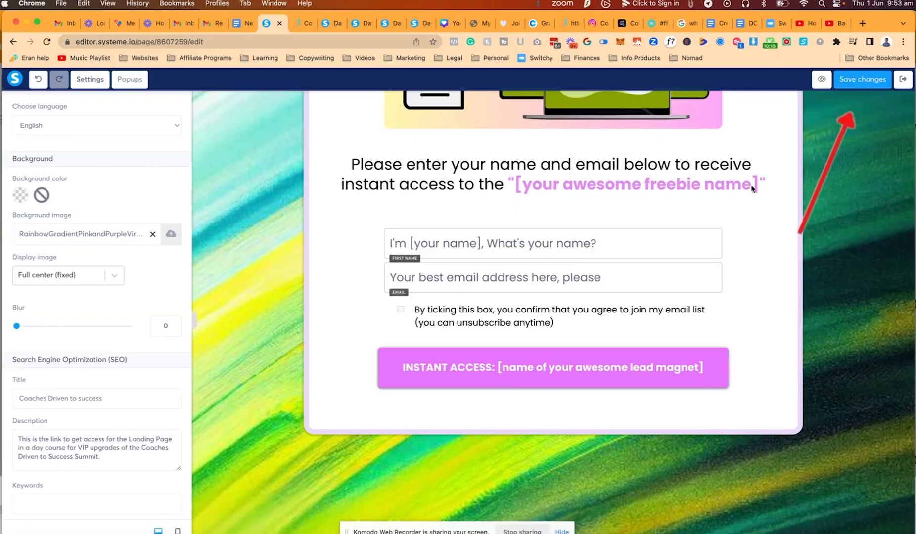
left_click(822, 80)
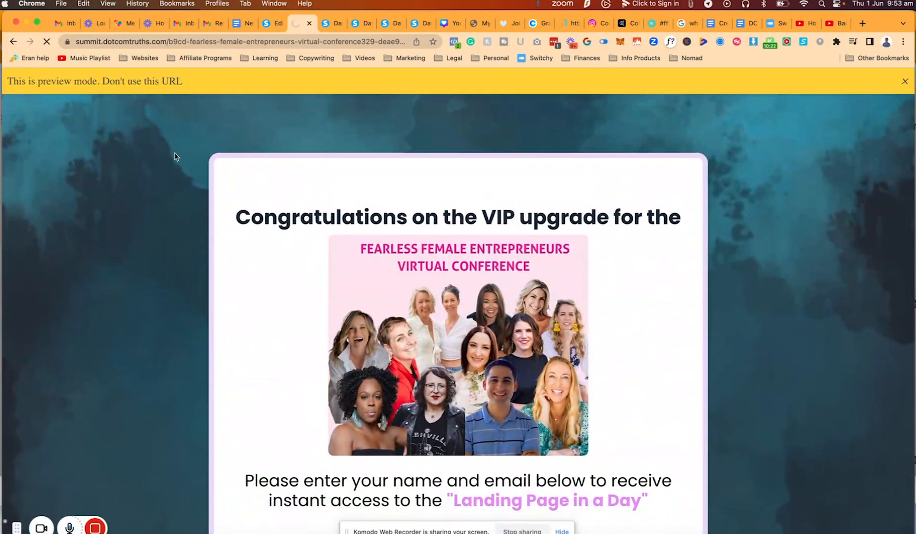
scroll(175, 157, "down", 15)
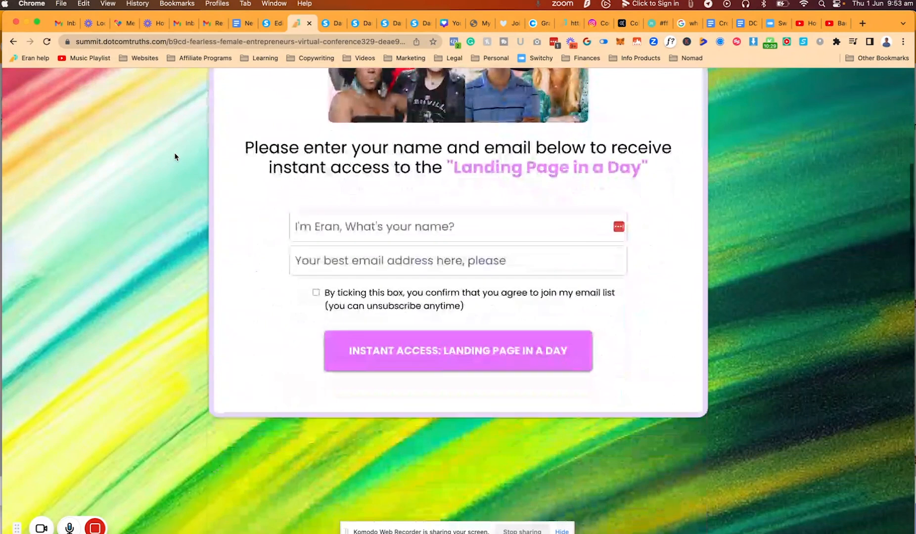
scroll(174, 156, "down", 5)
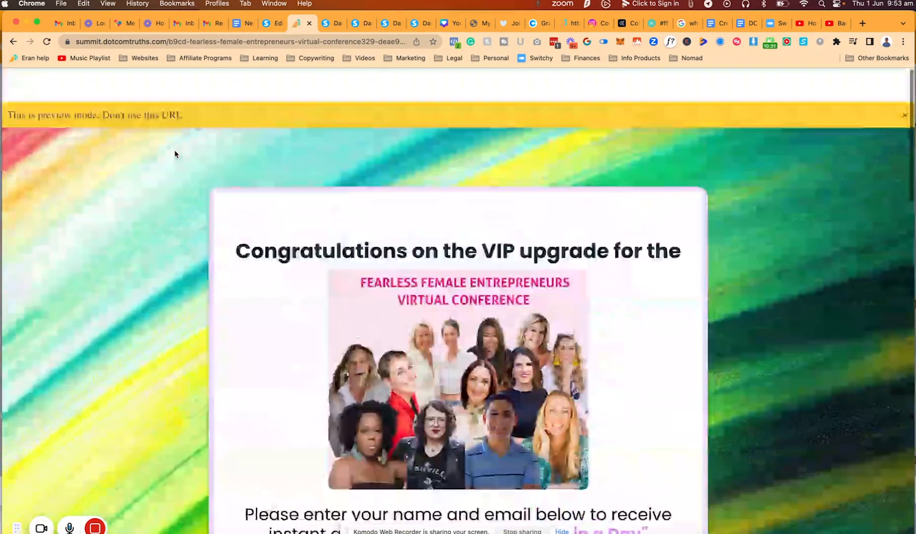
Step: Switch back to the systeme.io editor, open the content row's settings, and inspect its border color picker
left_click(269, 25)
left_click(325, 294)
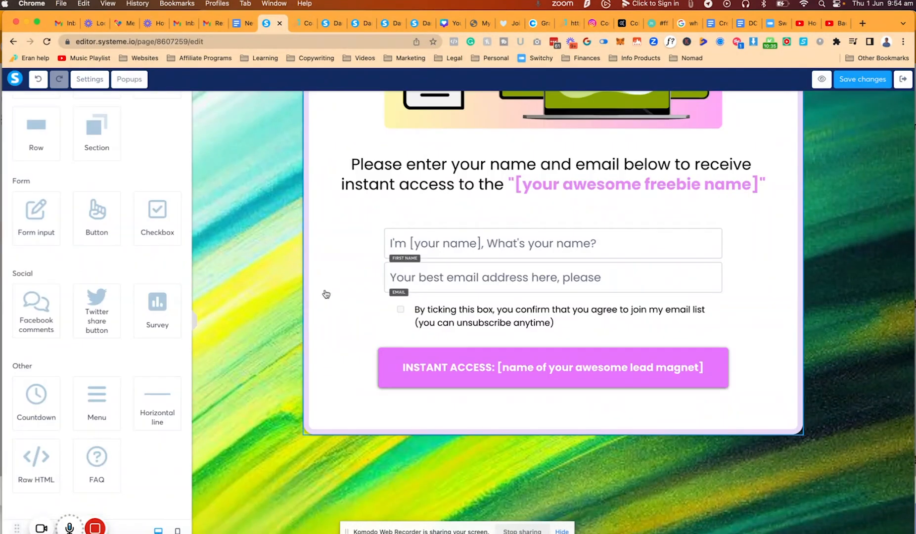
scroll(324, 293, "up", 7)
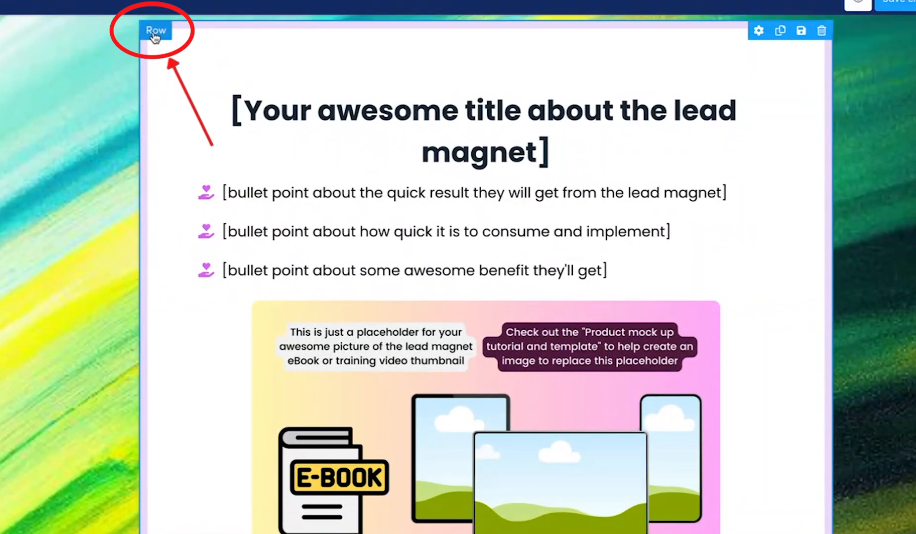
left_click(155, 37)
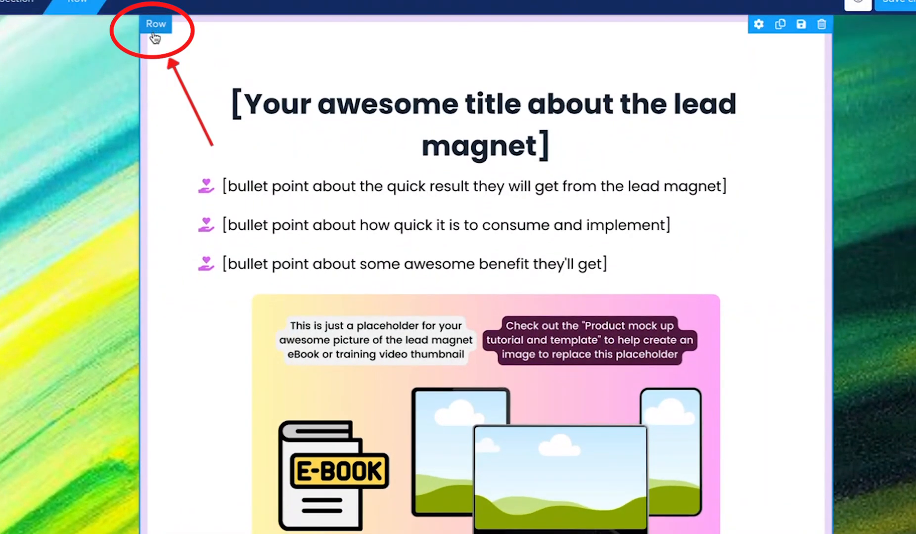
scroll(184, 287, "down", 1)
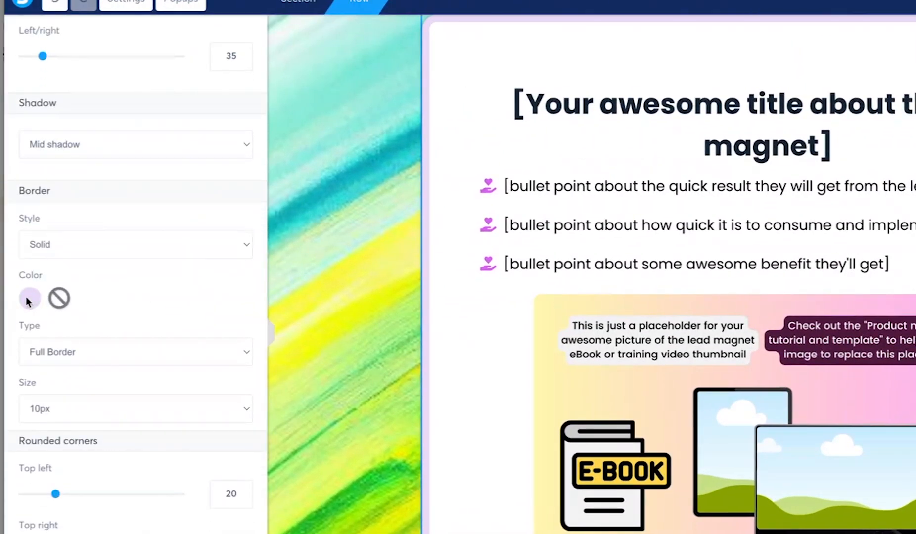
left_click(30, 299)
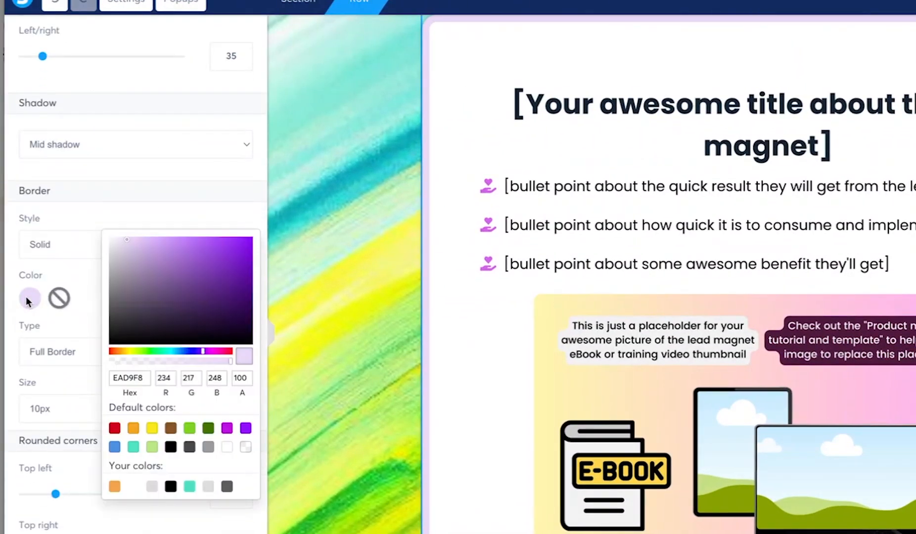
left_click(26, 298)
Step: Try the content row's border style as None and as Solid, and check the border color choices
left_click(89, 245)
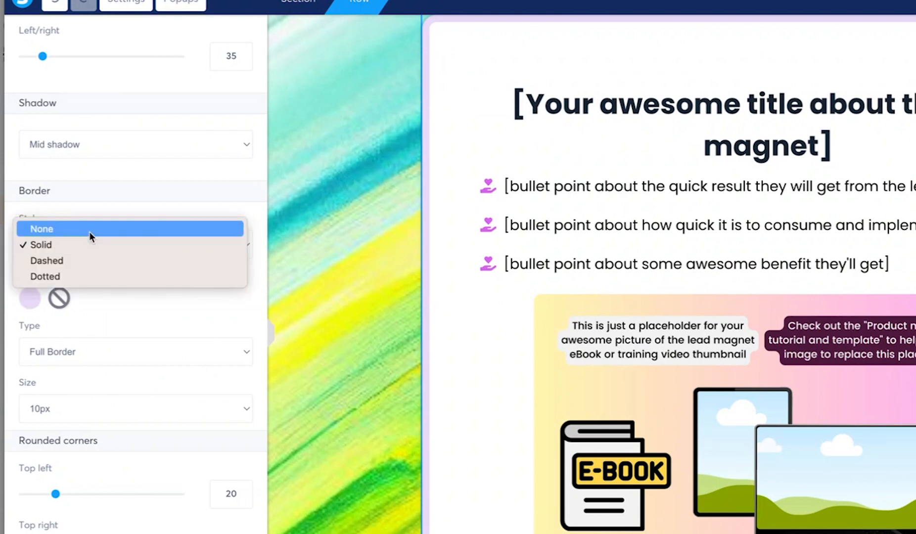
left_click(89, 231)
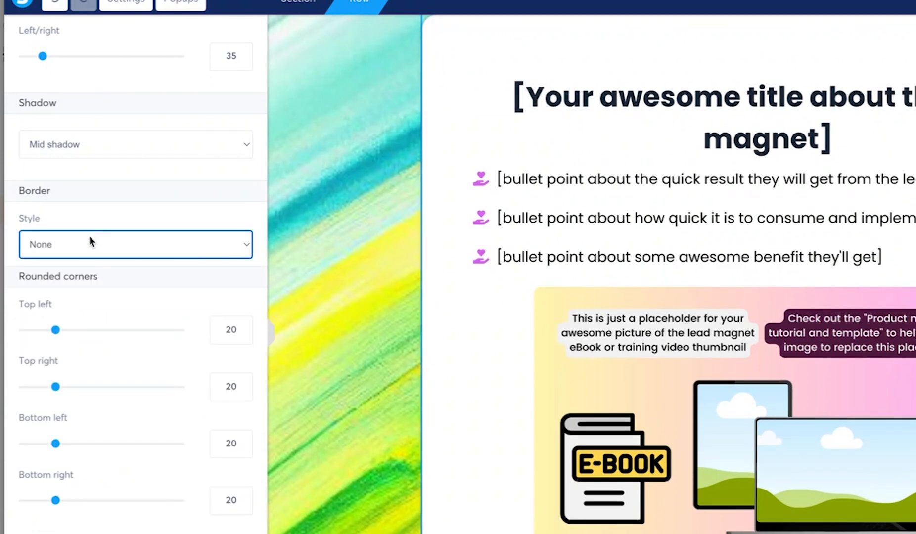
left_click(89, 243)
left_click(79, 260)
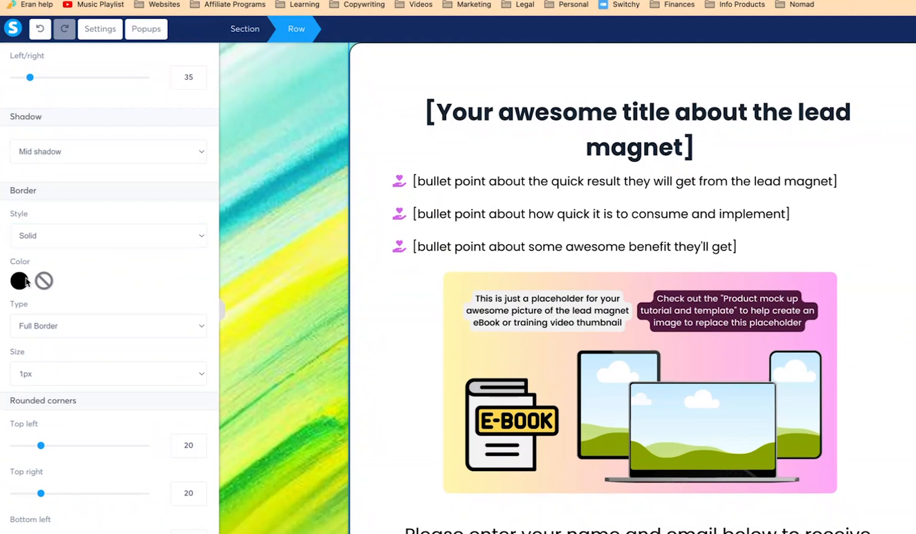
left_click(25, 281)
left_click(53, 250)
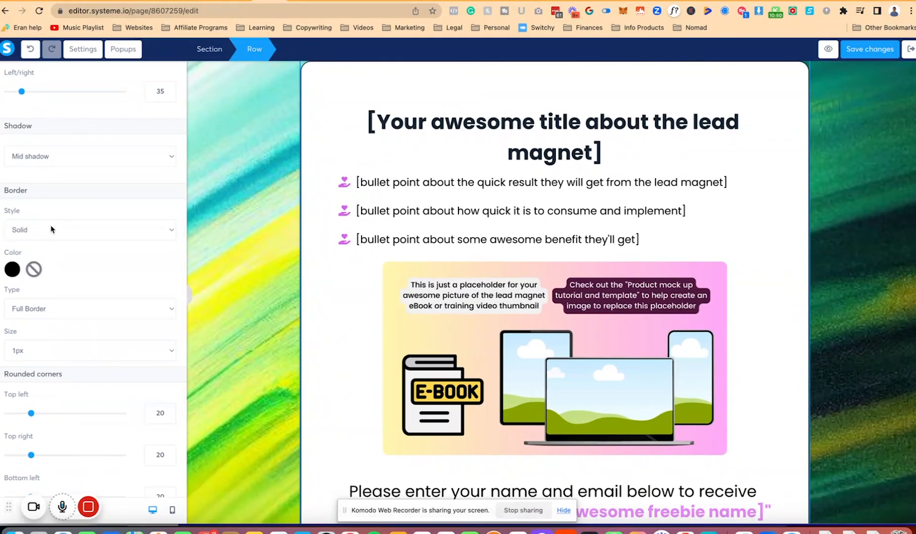
Step: Undo the content row's border style changes and select the surrounding section
left_click(31, 51)
left_click(31, 51)
left_click(195, 174)
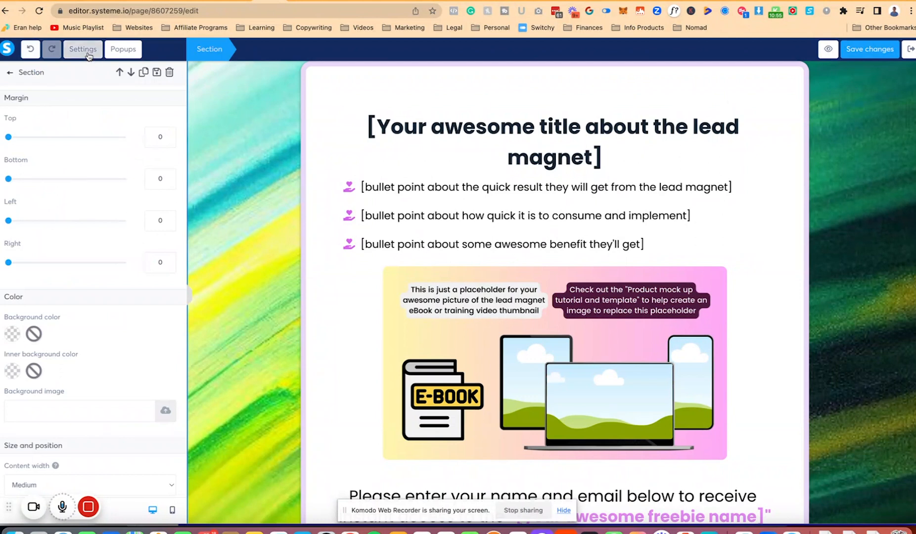
Step: Replace the page background image with the pastel Rainbow Gradient PNG from the uploaded images and save the page changes
left_click(83, 49)
scroll(128, 403, "down", 5)
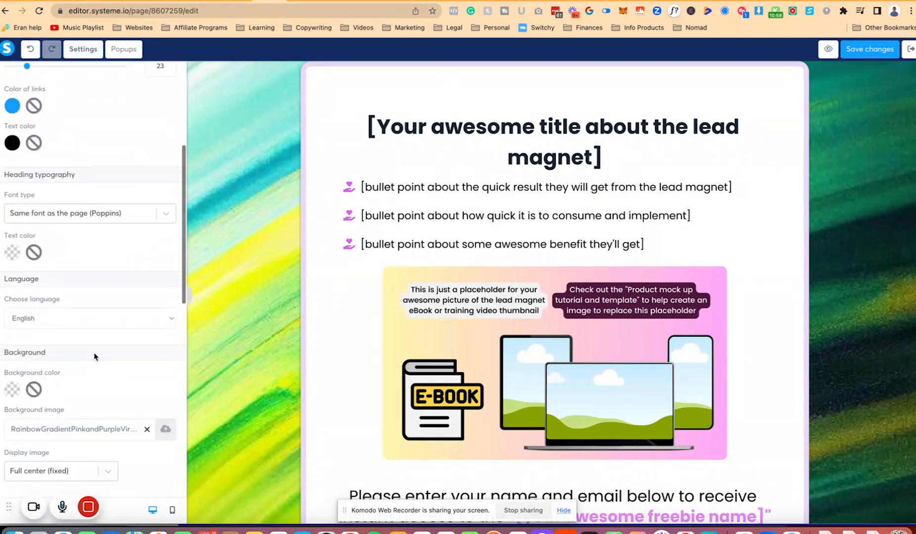
left_click(165, 429)
left_click(511, 141)
left_click(308, 227)
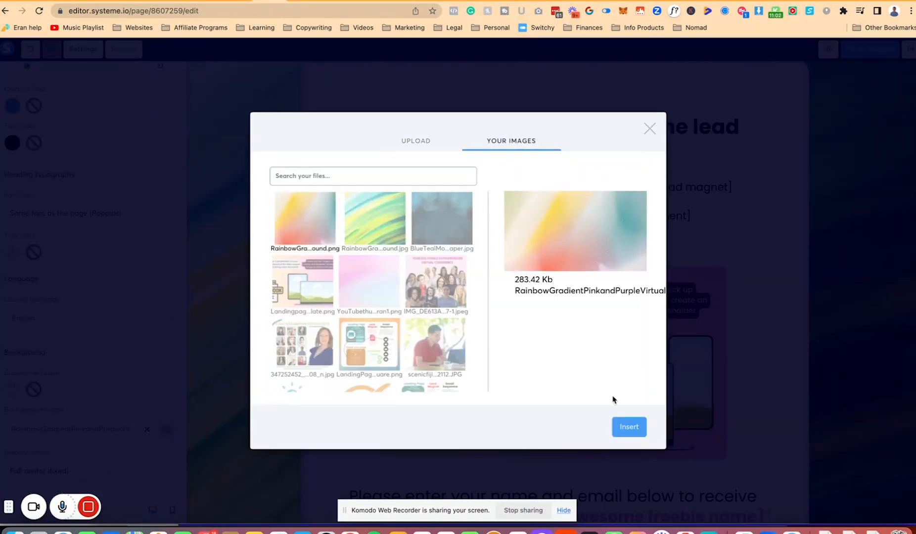
left_click(619, 426)
left_click(871, 50)
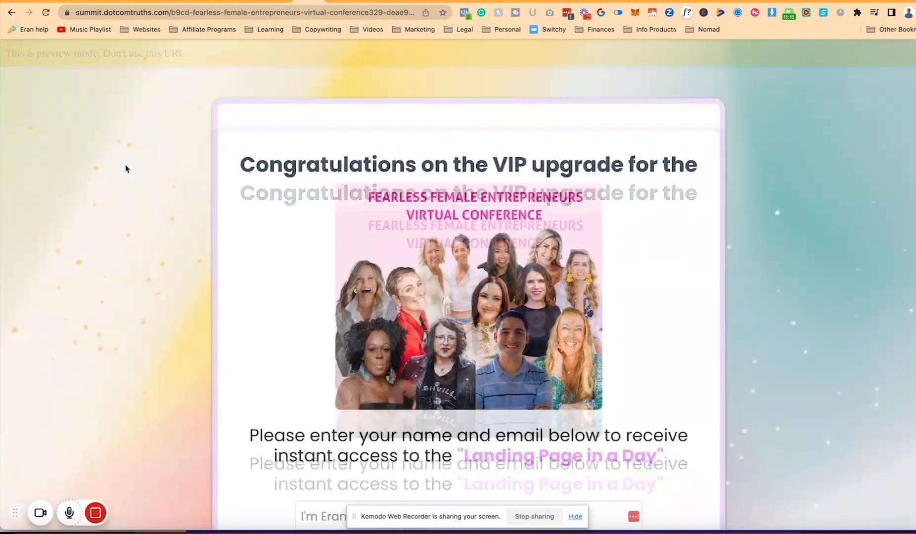
Step: Check how the page background behaves while scrolling through the preview, and return to the editor
scroll(126, 169, "down", 10)
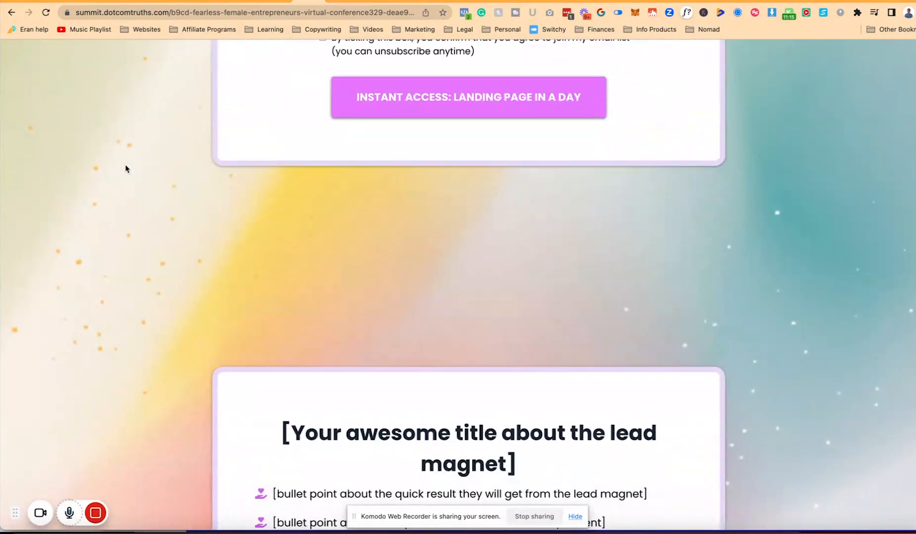
scroll(99, 252, "down", 12)
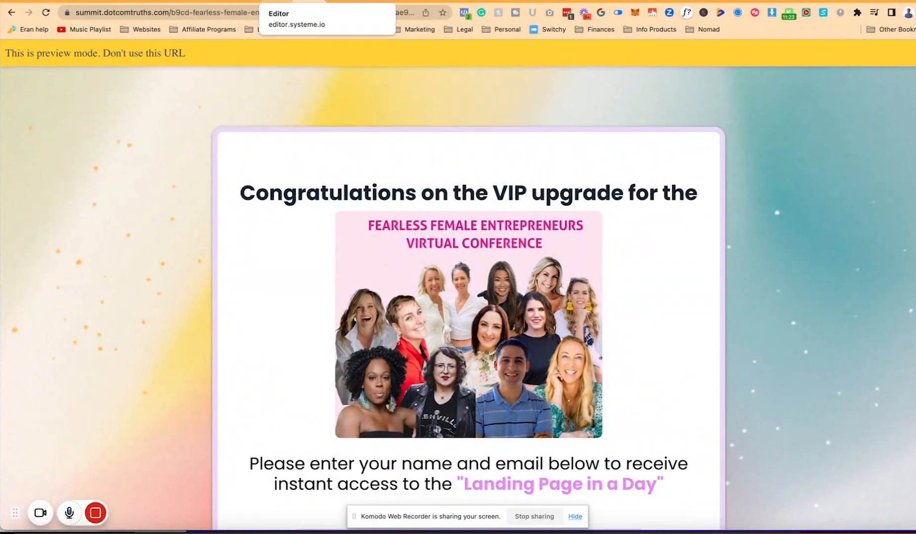
left_click(278, 1)
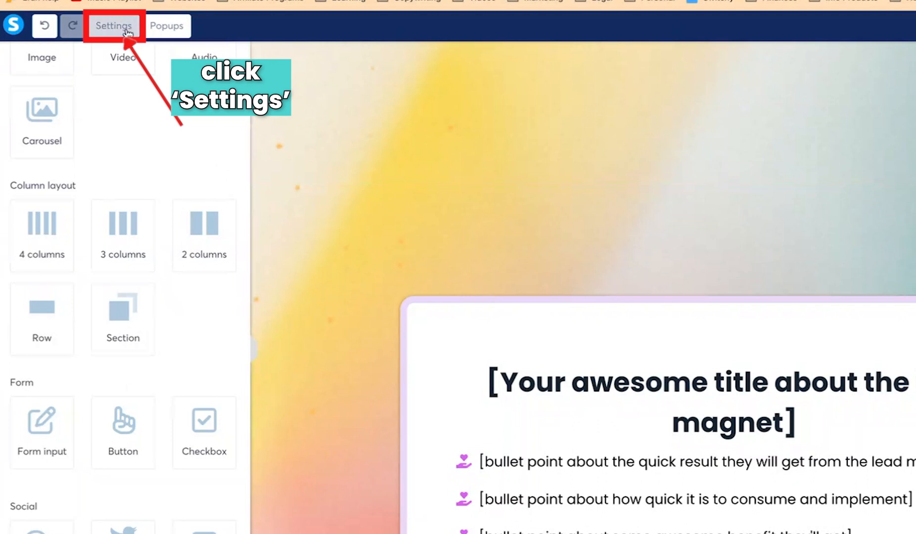
Step: Remove the background image from the page settings
left_click(127, 29)
scroll(121, 109, "down", 2)
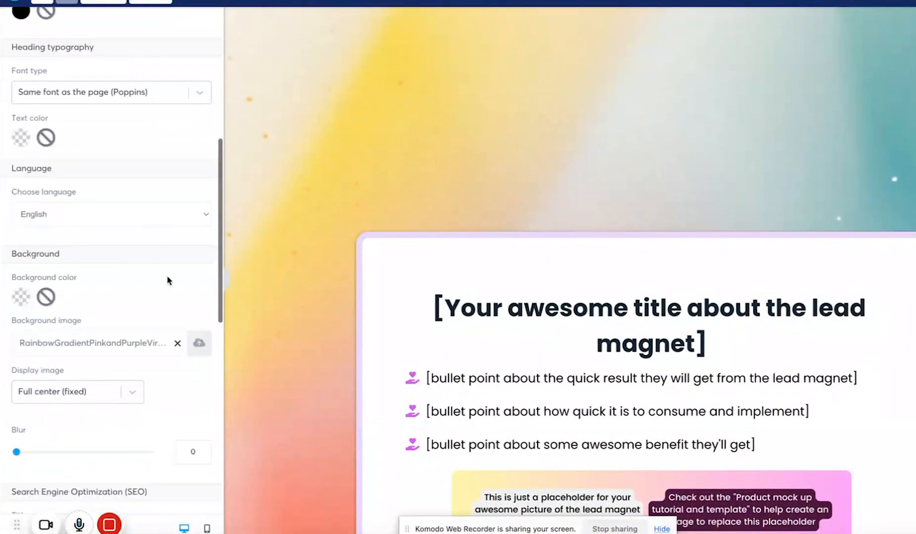
left_click(177, 343)
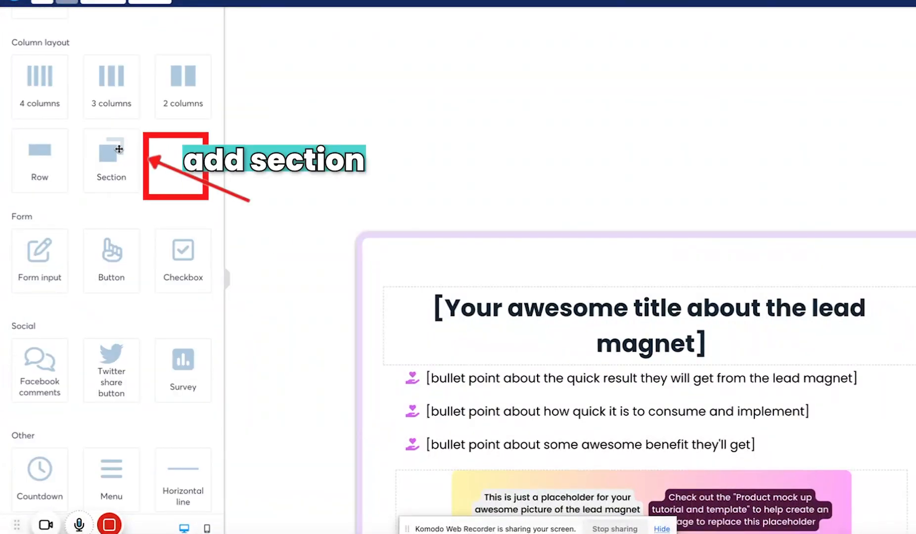
Step: Add a new section above the placeholder-title content box and fill it with a headline, a text paragraph and a bulleted list
left_click_drag(119, 149, 290, 128)
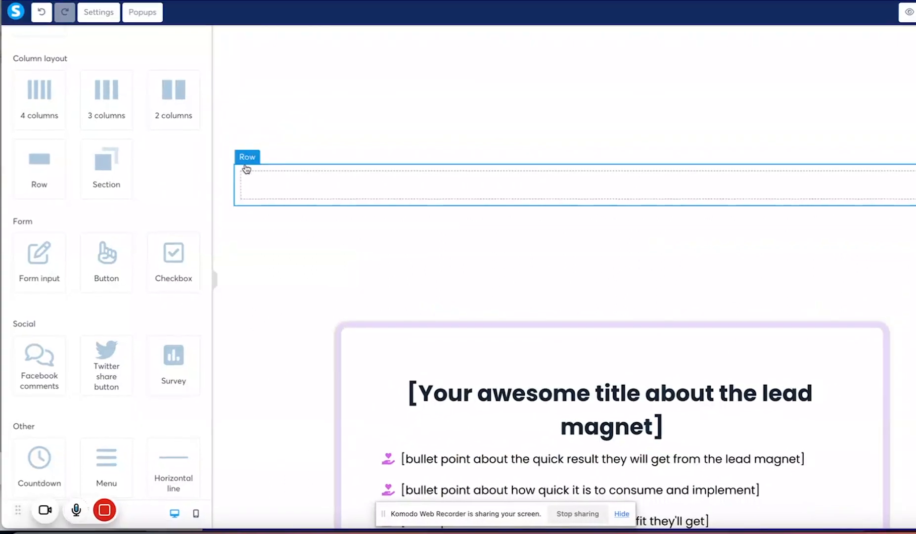
scroll(157, 190, "up", 6)
left_click_drag(106, 114, 399, 206)
left_click_drag(39, 106, 510, 218)
left_click_drag(176, 113, 450, 237)
Step: Add an image element below the bulleted list, insert scenicfiji-B62I62112.JPG, and reduce the image size
scroll(65, 201, "down", 3)
left_click_drag(47, 112, 358, 303)
left_click(359, 317)
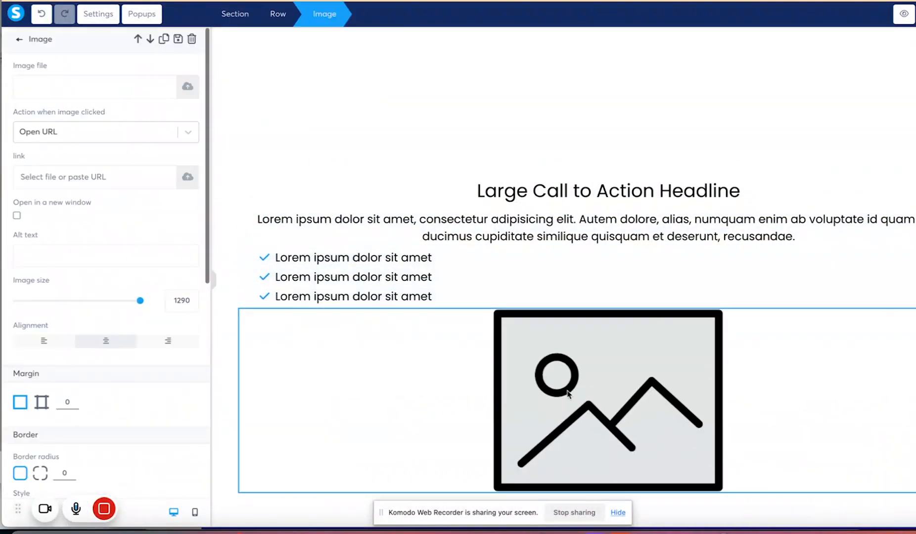
left_click(188, 88)
left_click(696, 432)
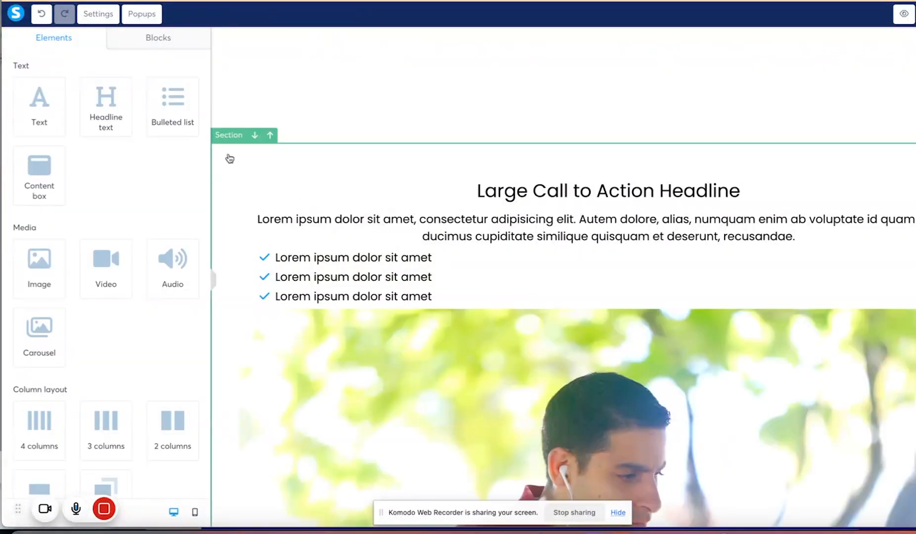
left_click(388, 344)
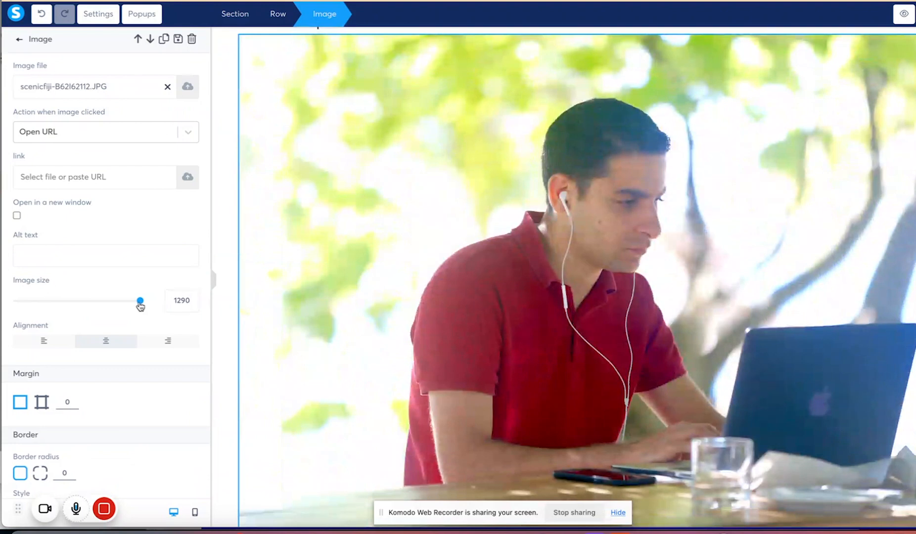
left_click_drag(141, 306, 57, 313)
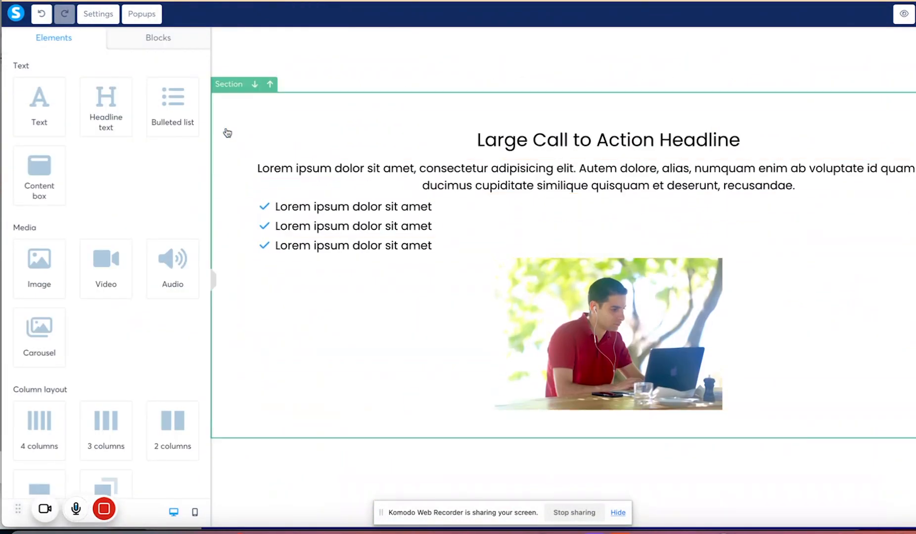
Step: Set the new section's background to the pastel Rainbow Gradient PNG with Full center (fixed) display, and save the page changes
left_click(145, 45)
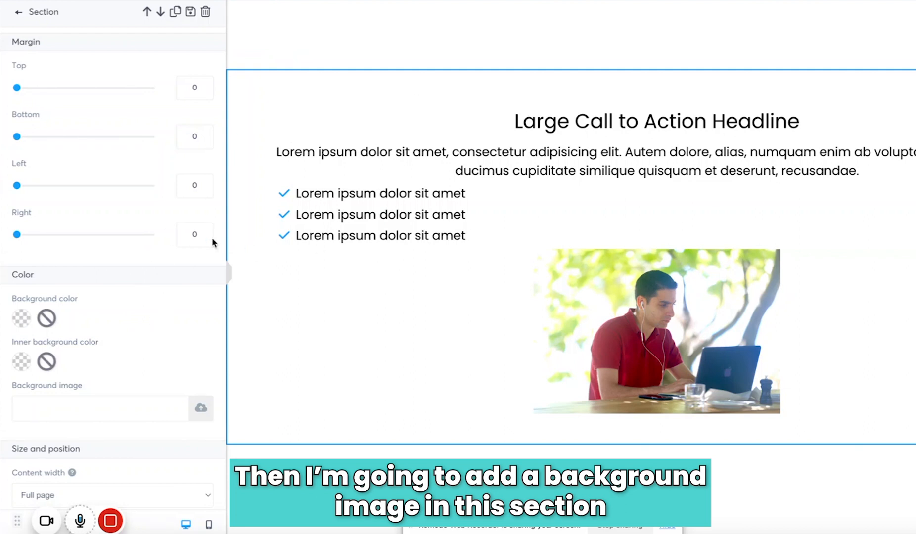
left_click(201, 408)
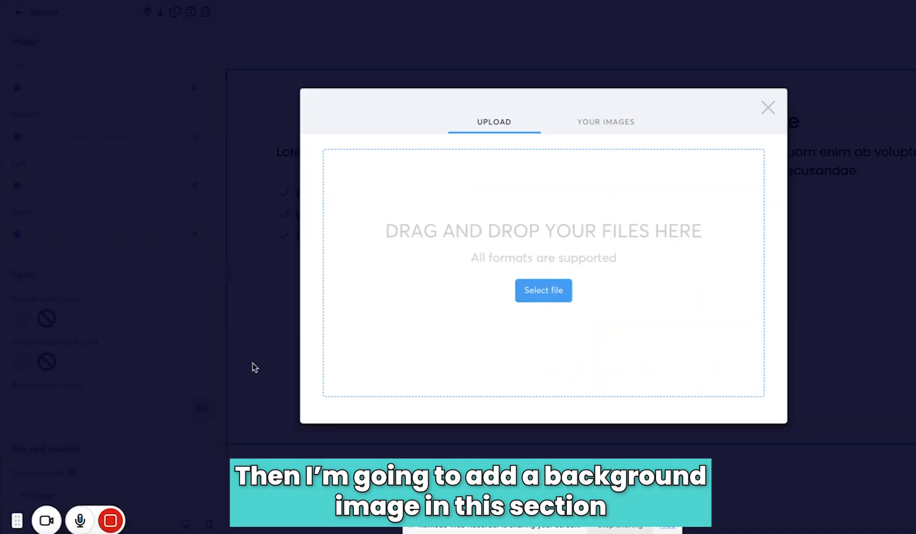
left_click(621, 126)
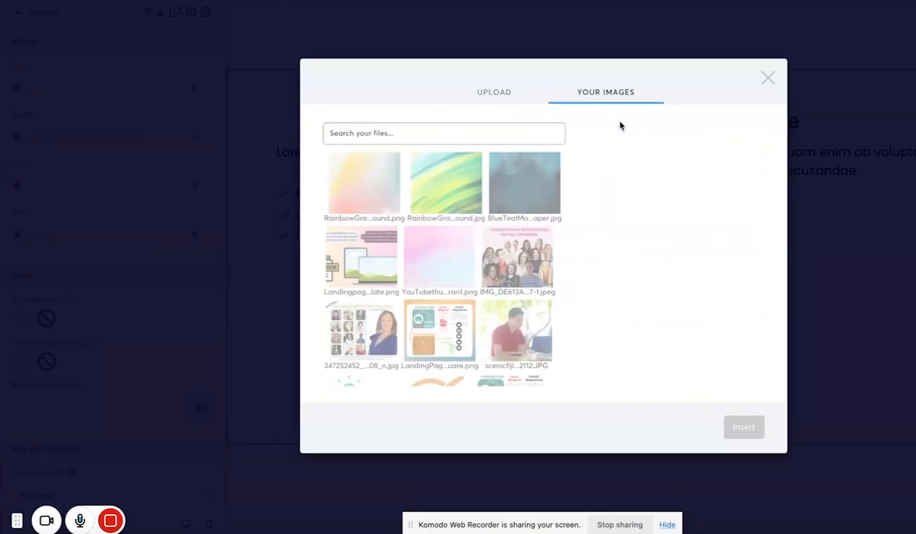
left_click(372, 187)
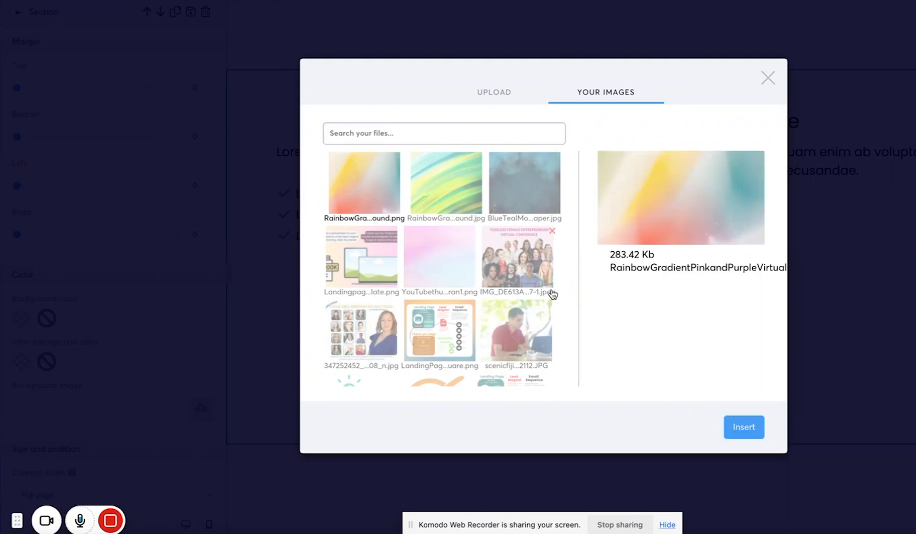
left_click(742, 429)
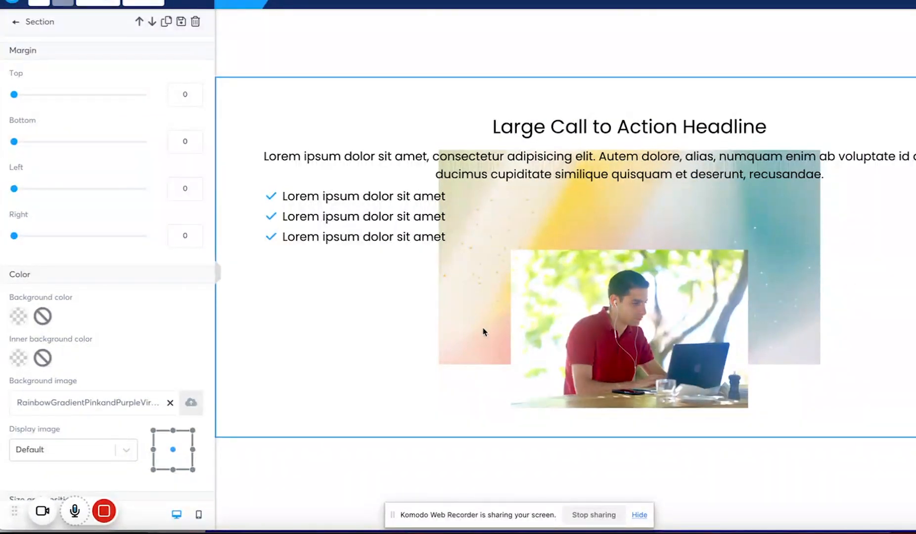
left_click(133, 446)
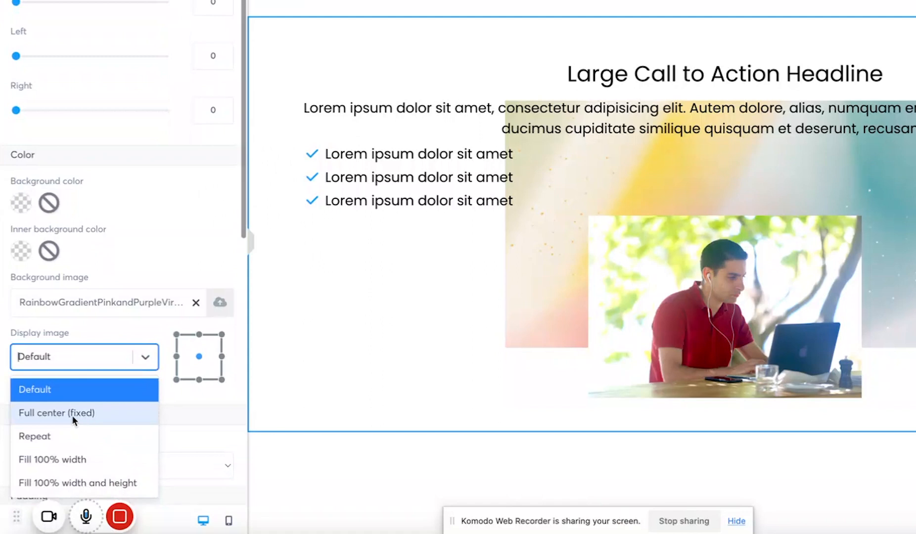
left_click(74, 415)
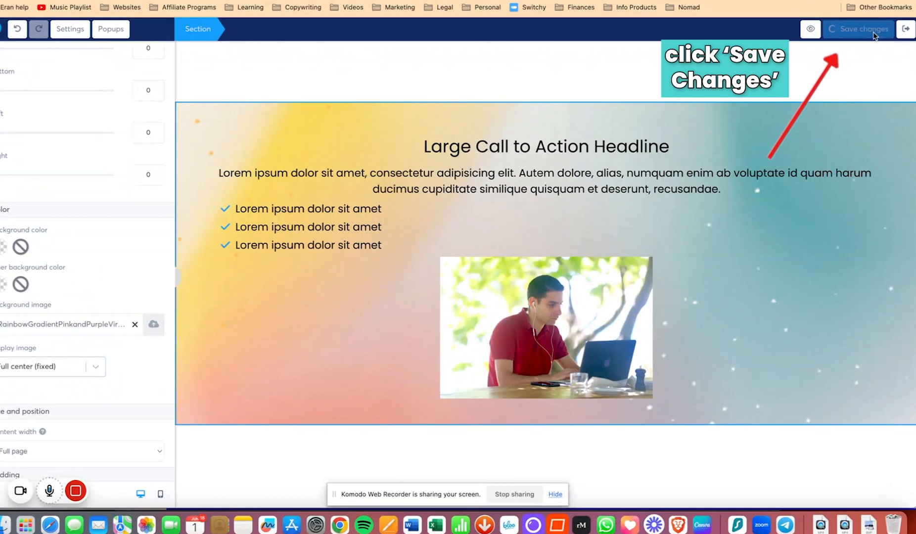
left_click(910, 16)
Step: Preview the page and examine how the new section's fixed background behaves while scrolling
left_click(810, 29)
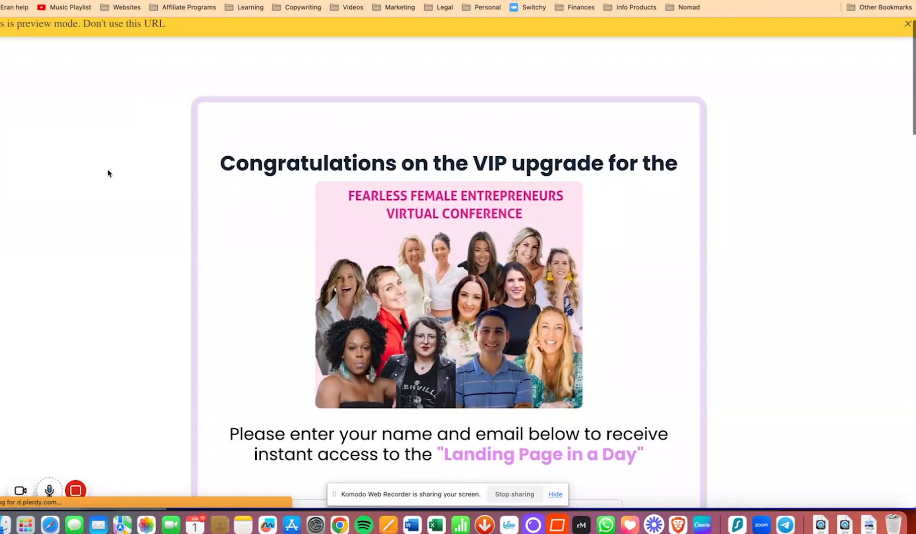
scroll(109, 174, "down", 5)
scroll(108, 173, "down", 8)
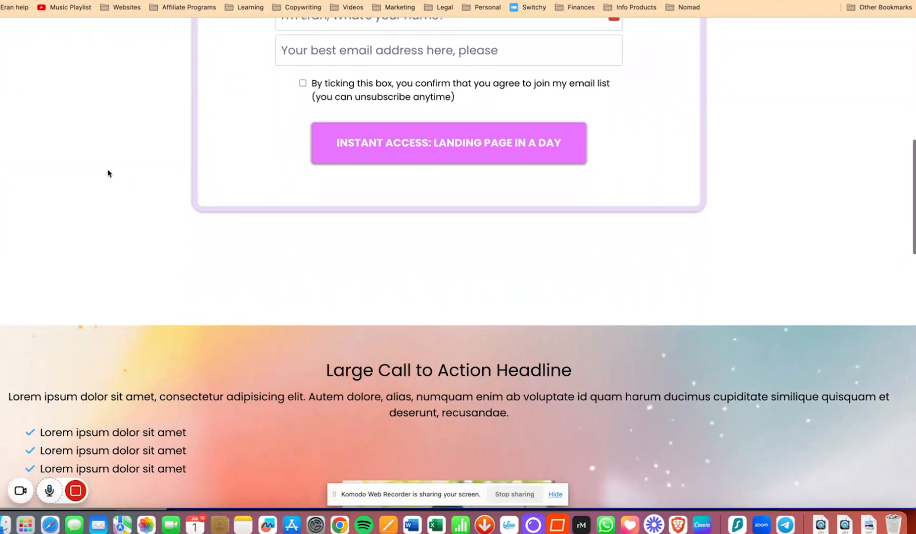
scroll(109, 174, "down", 3)
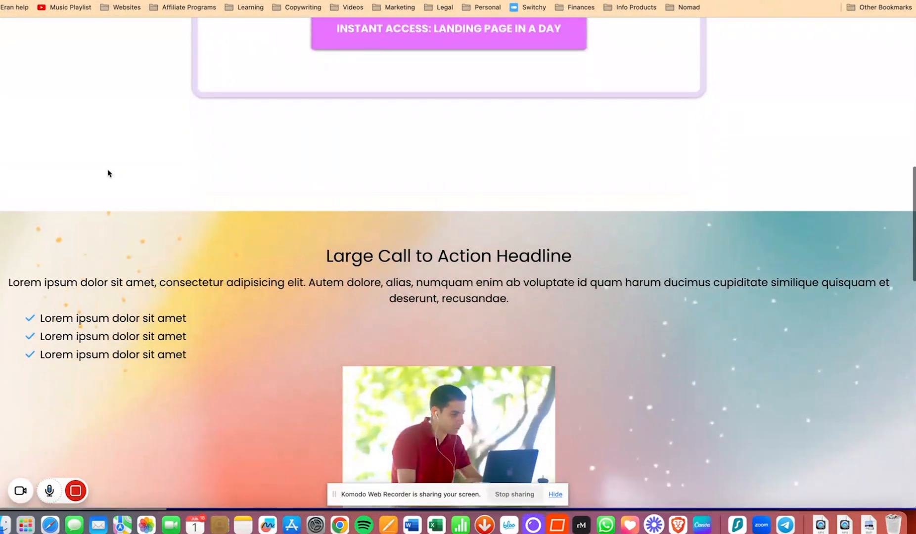
scroll(108, 173, "down", 3)
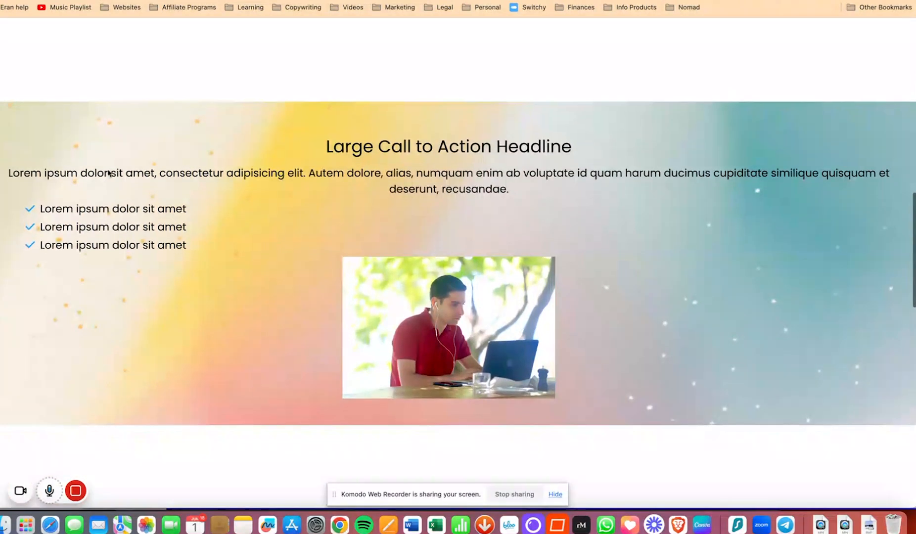
scroll(108, 169, "down", 2)
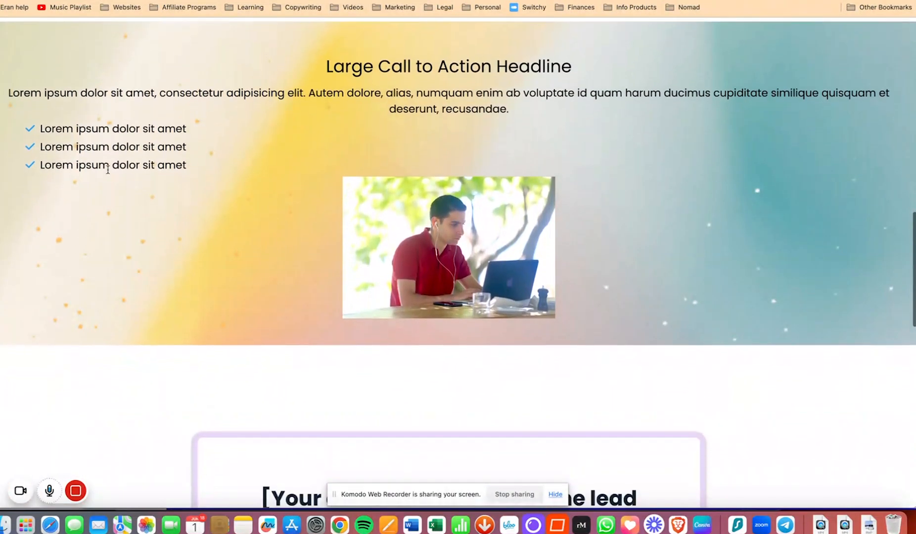
Step: Examine the parallax effect in the preview by moving back and forth over the Large Call to Action Headline section
scroll(108, 170, "up", 2)
scroll(108, 170, "up", 2)
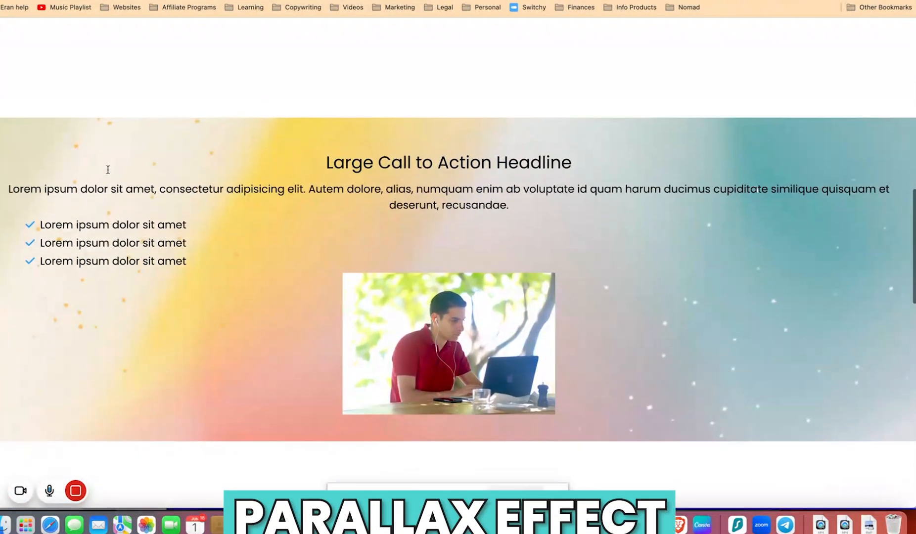
scroll(108, 170, "down", 3)
scroll(108, 170, "down", 5)
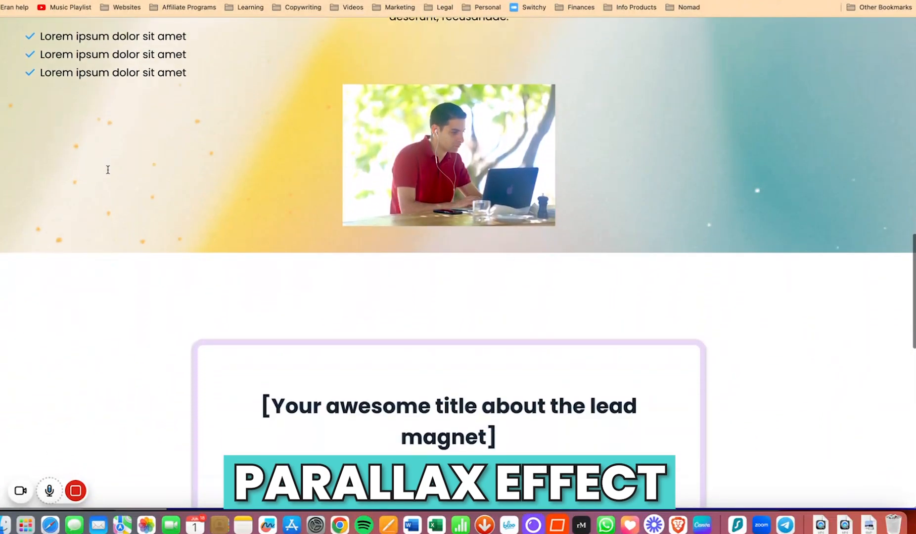
scroll(109, 173, "down", 5)
scroll(109, 173, "up", 5)
scroll(109, 173, "up", 8)
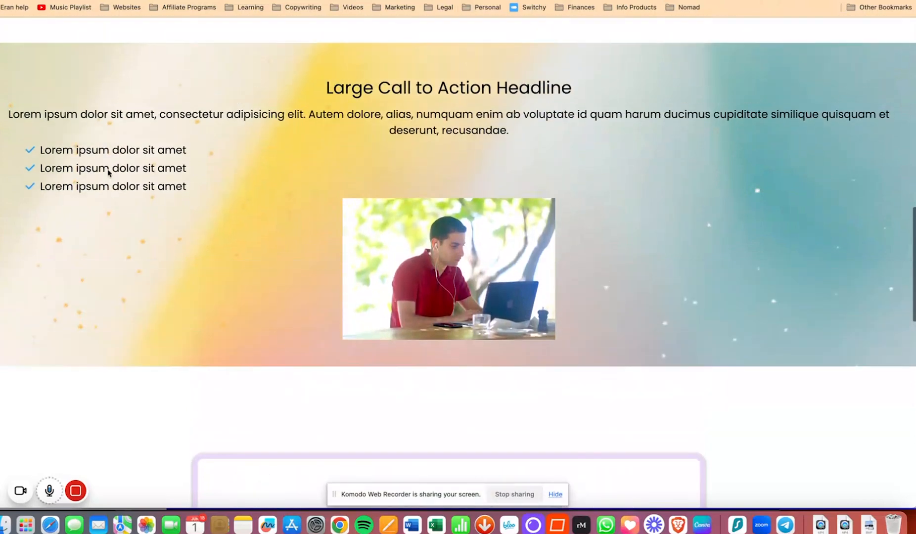
scroll(139, 241, "down", 5)
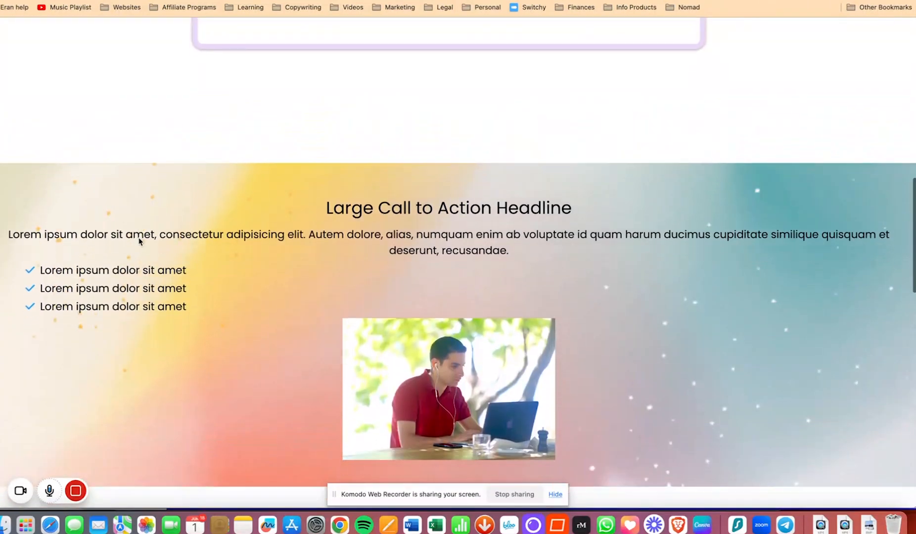
scroll(139, 241, "up", 4)
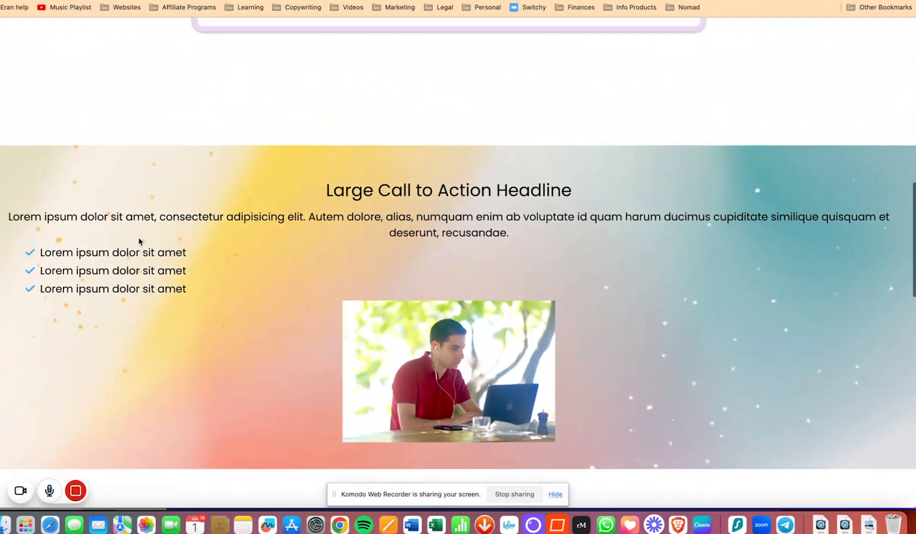
scroll(139, 242, "down", 2)
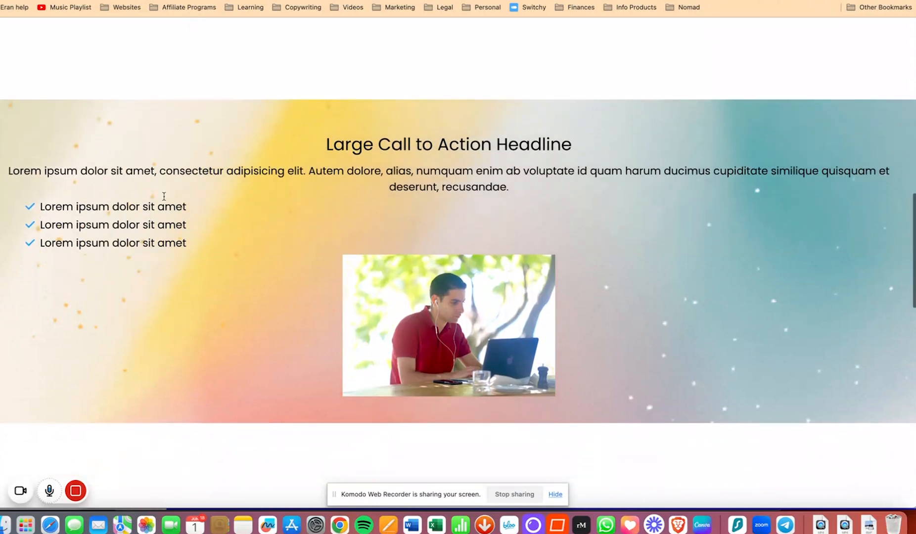
Step: Return to the page editor and try Fill 100% width, then Fill 100% width and height, as the section's background display
left_click(277, 1)
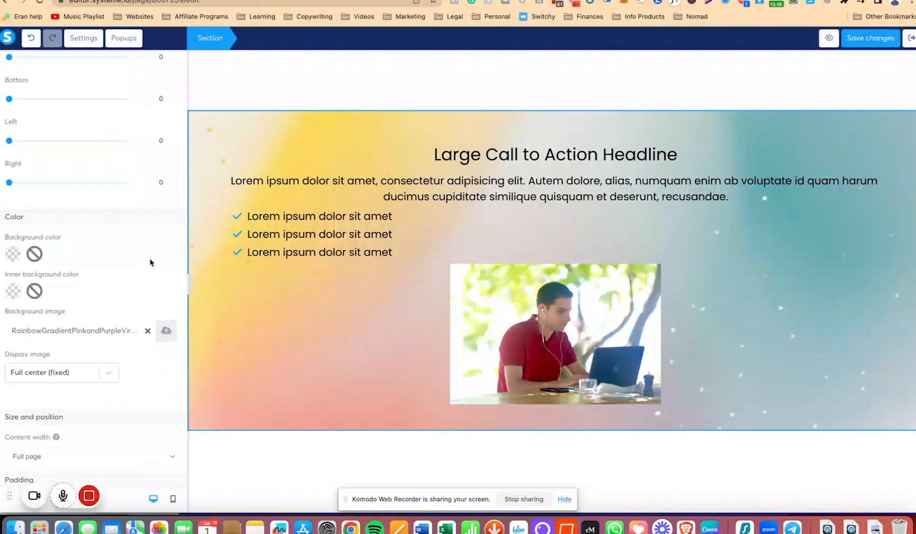
scroll(142, 321, "down", 1)
scroll(141, 322, "down", 1)
left_click(109, 319)
left_click(145, 337)
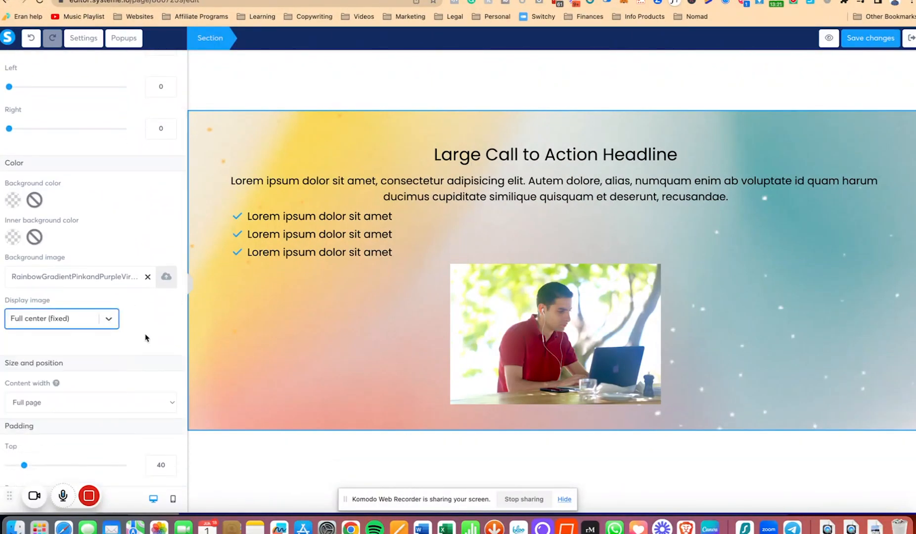
left_click(109, 318)
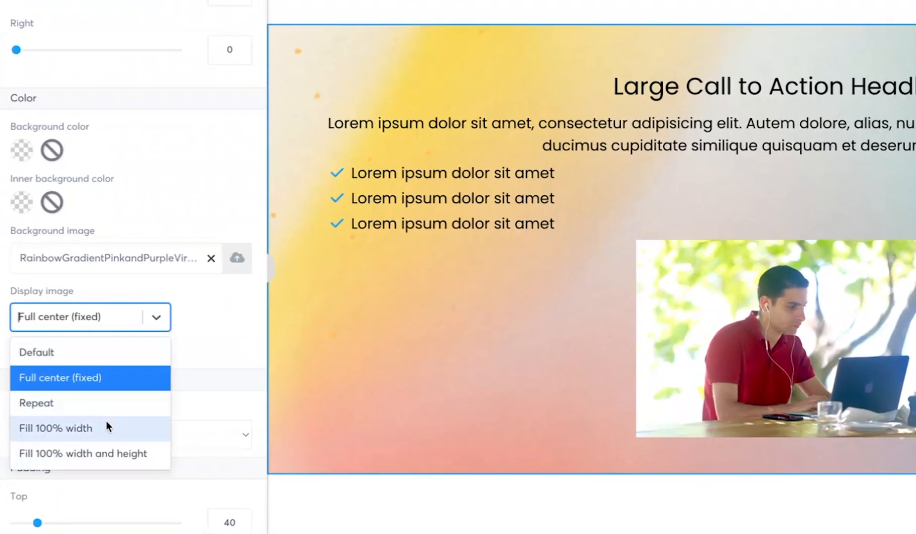
left_click(130, 341)
left_click(155, 318)
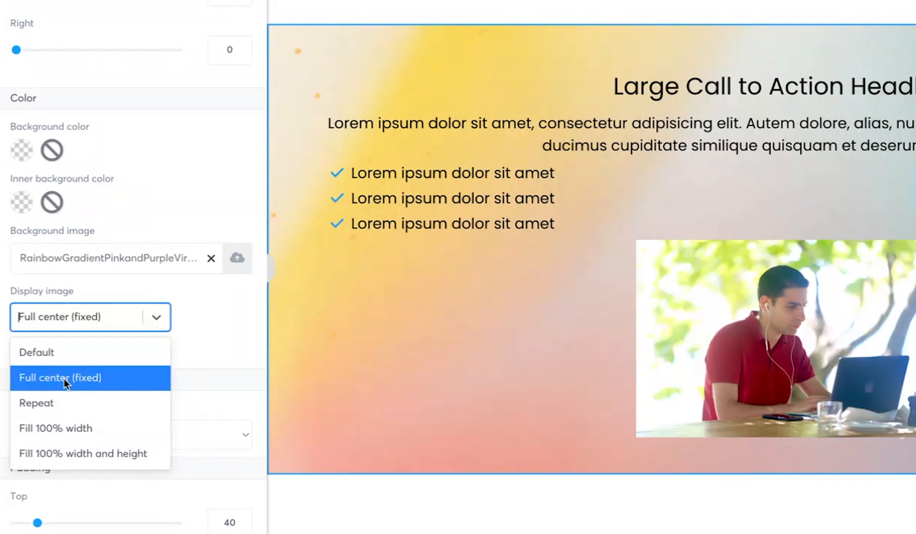
left_click(61, 419)
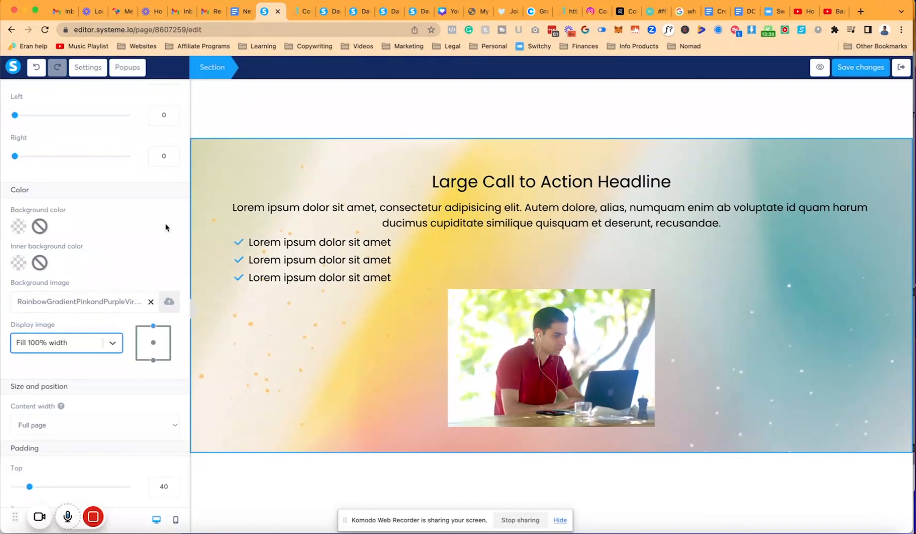
left_click(112, 342)
left_click(66, 439)
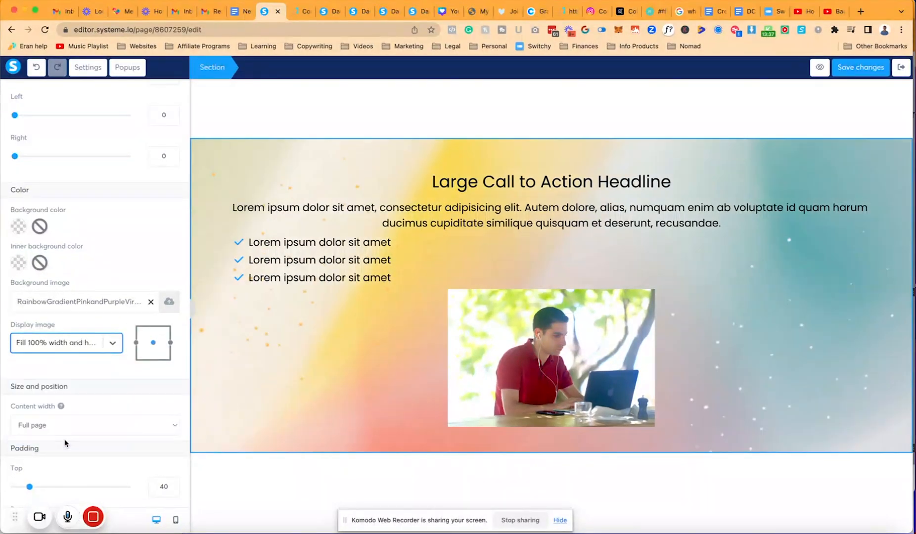
Step: Replace the section's background with the uploaded BlueTealModernWatercolorBackground JPG and save the page changes
left_click(171, 302)
left_click(509, 182)
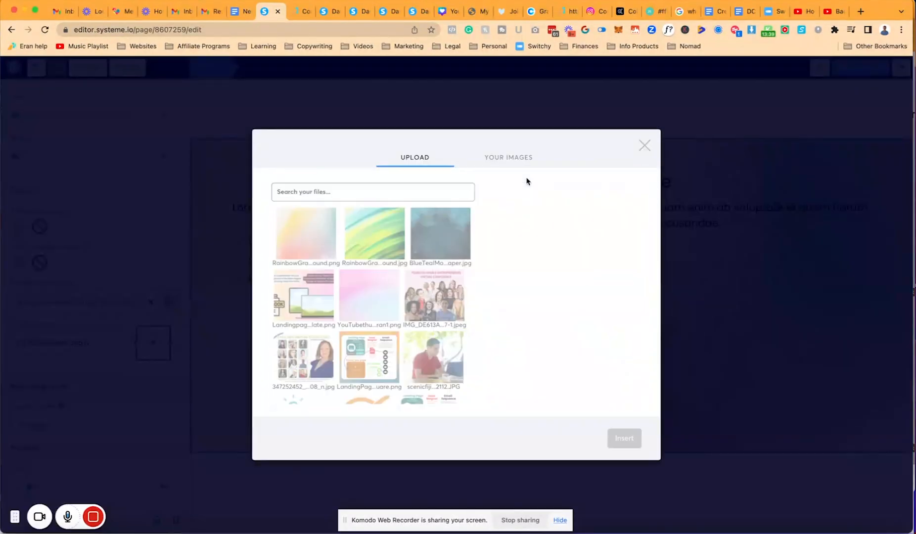
left_click(470, 242)
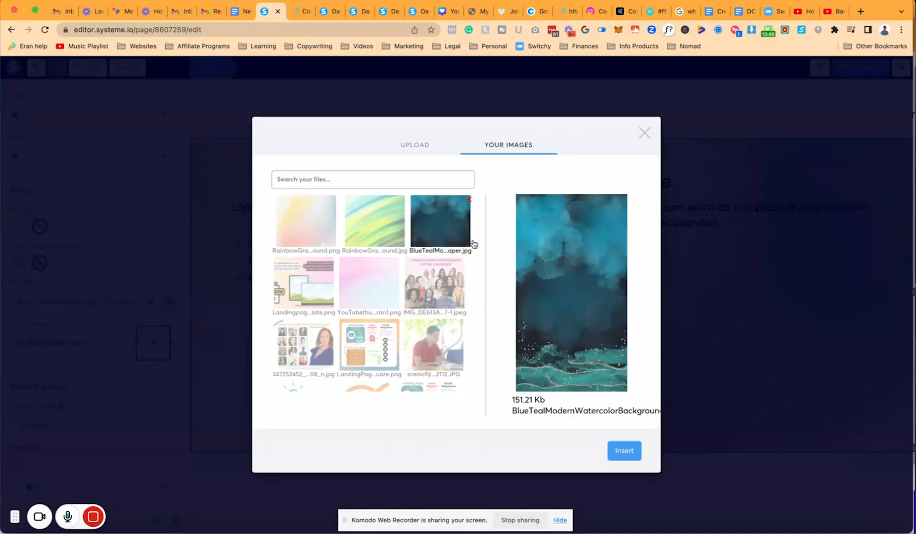
left_click(625, 450)
left_click(869, 75)
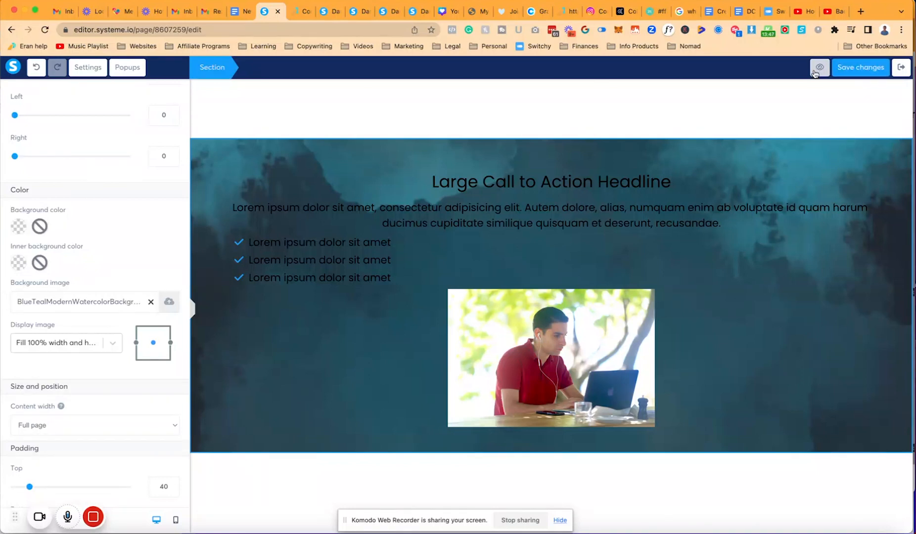
Step: Preview the page and look at how the blue-teal background behaves in the call-to-action section
key("ctrl+Tab")
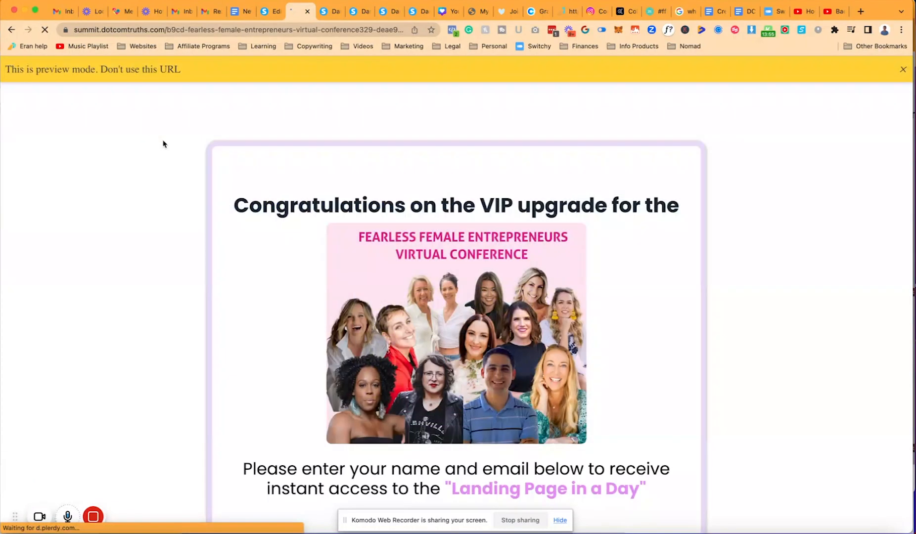
scroll(163, 144, "down", 10)
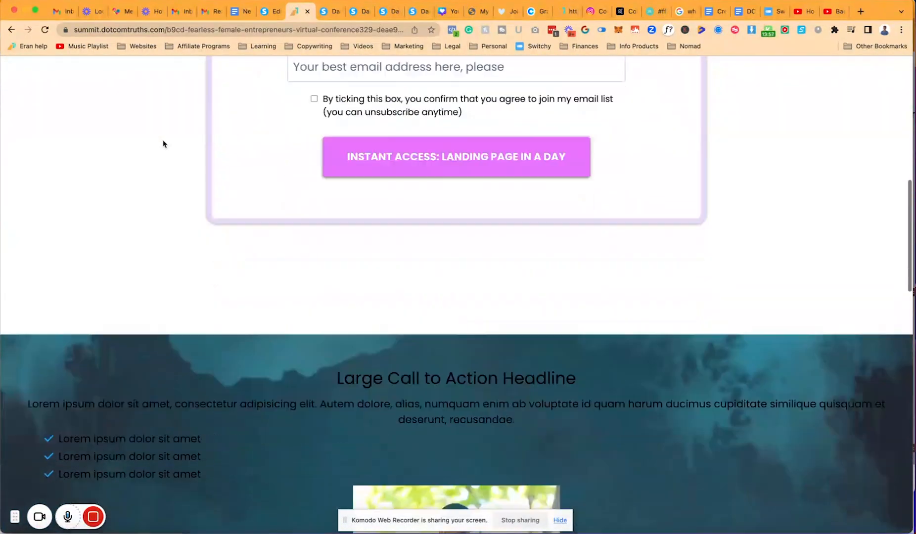
scroll(163, 144, "down", 7)
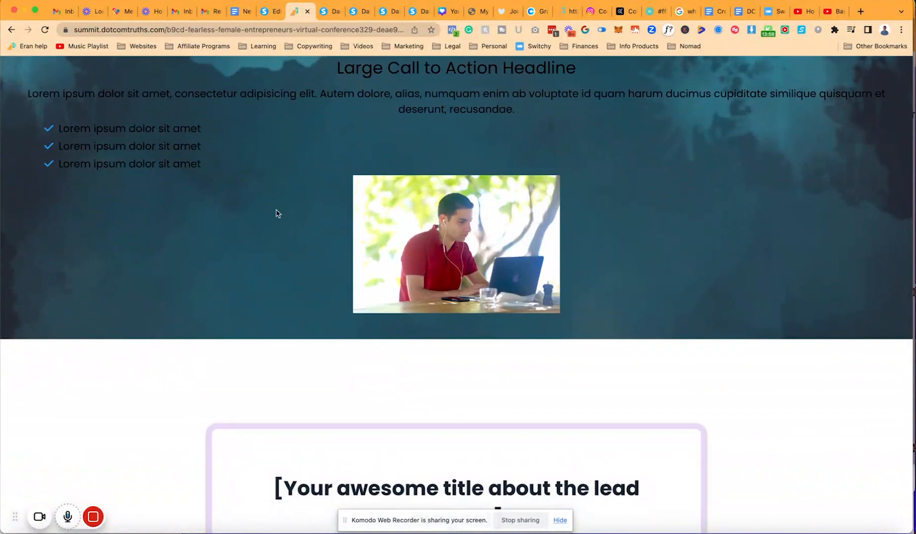
Step: Return to the page editor and set the section's background display to Full center (fixed)
left_click(271, 11)
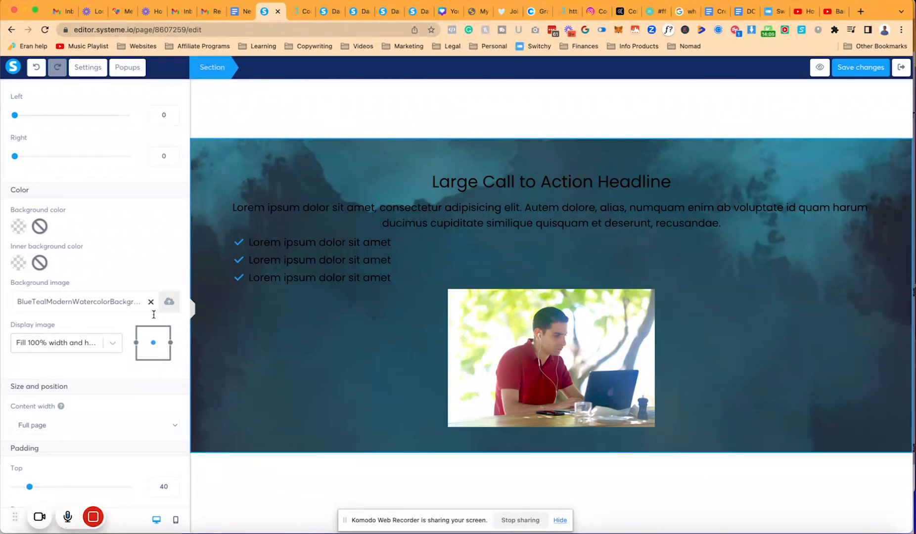
left_click(64, 342)
left_click(74, 384)
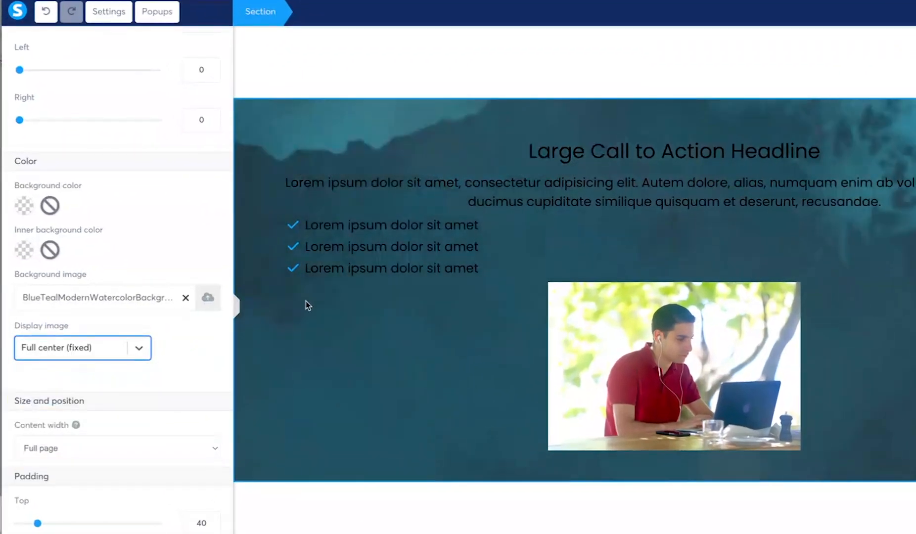
Step: Delete the Large Call to Action Headline section from the page
left_click(330, 104)
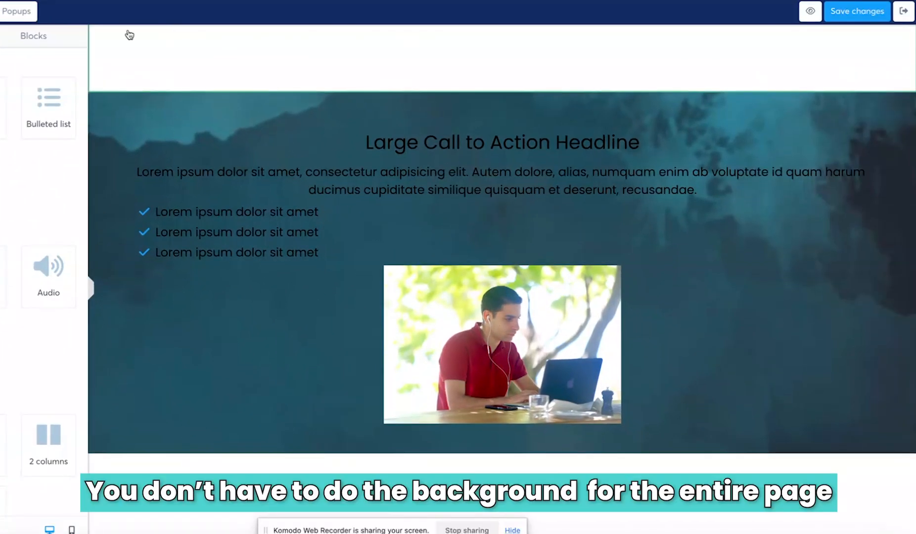
left_click(109, 12)
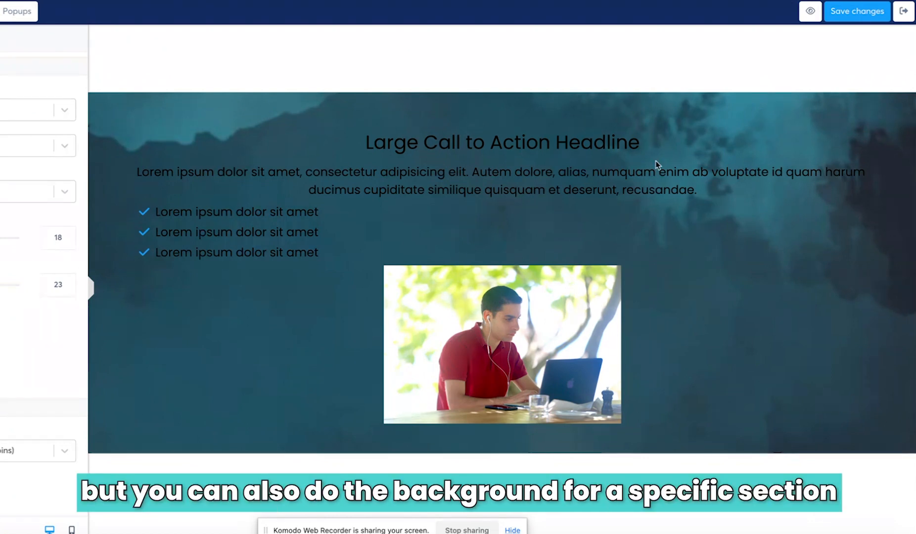
left_click(872, 113)
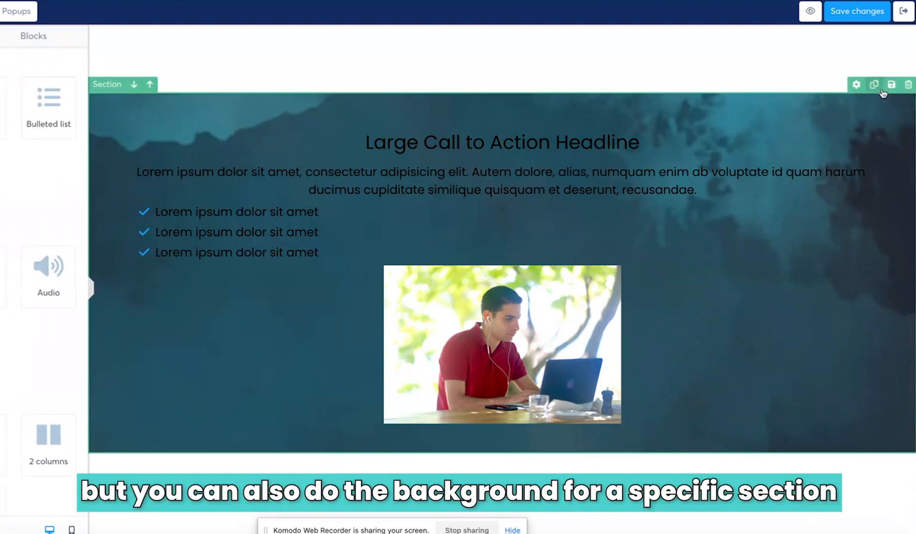
left_click(908, 84)
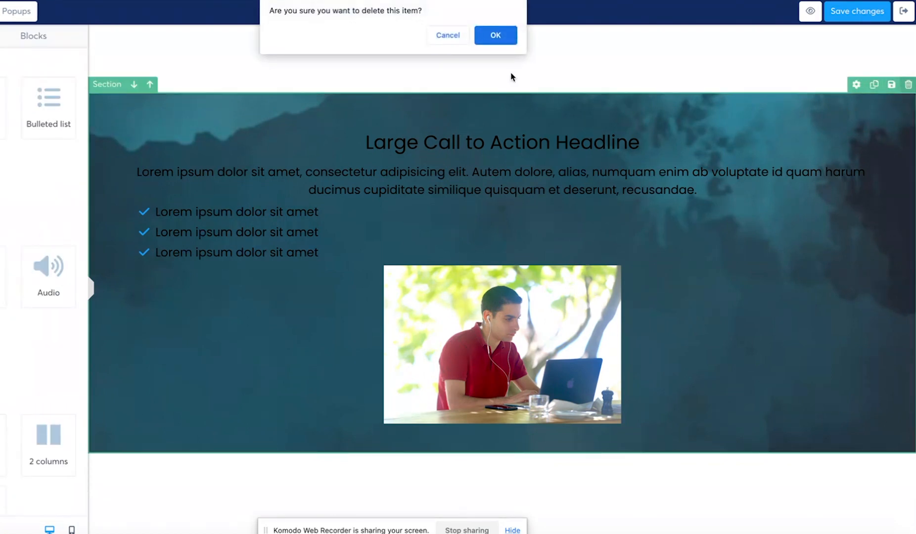
left_click(515, 37)
Step: Set the whole page's background to the uploaded pink-and-blue YouTube thumbnail gradient PNG and save the page changes
scroll(762, 169, "up", 4)
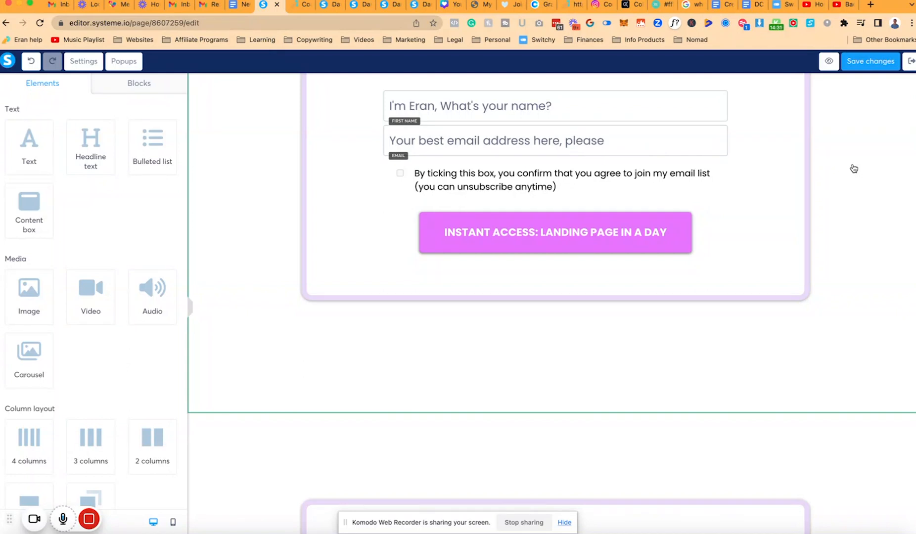
left_click(89, 61)
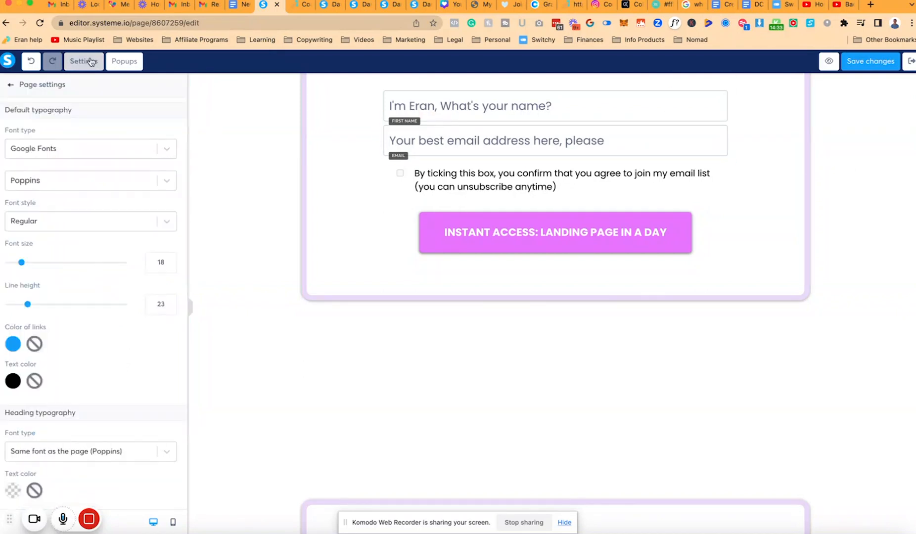
scroll(133, 354, "down", 9)
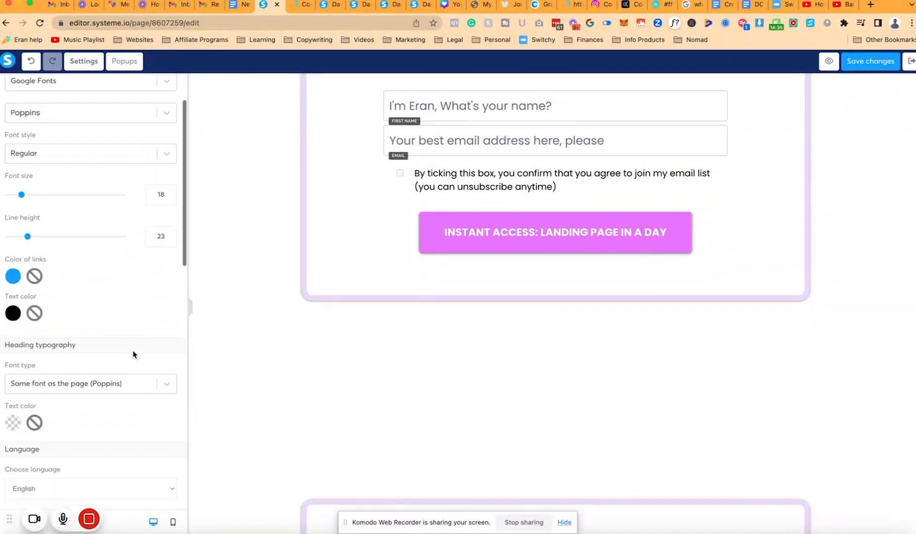
left_click(166, 224)
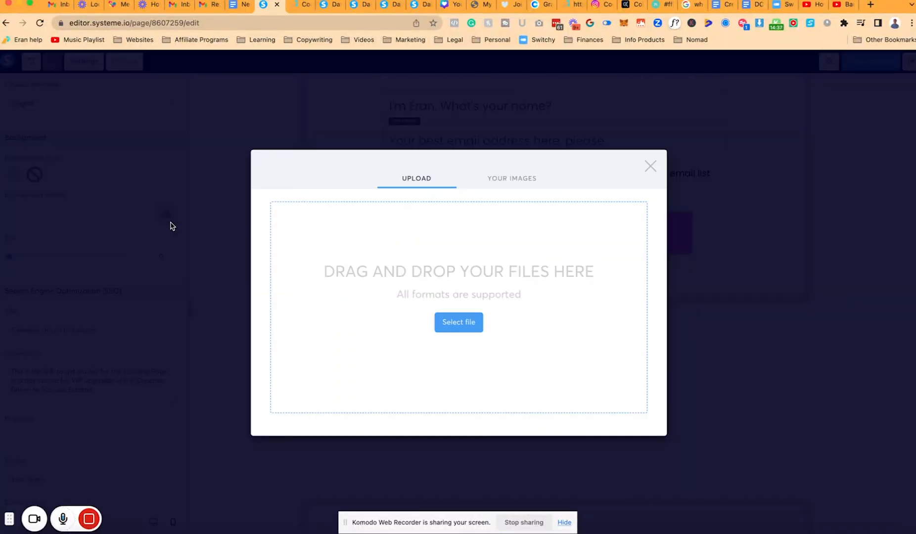
left_click(530, 183)
left_click(371, 296)
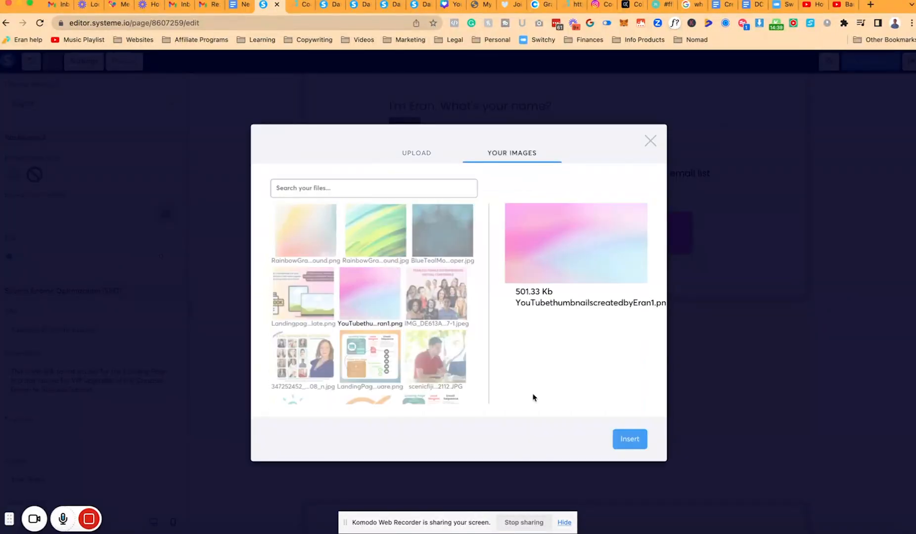
left_click(636, 447)
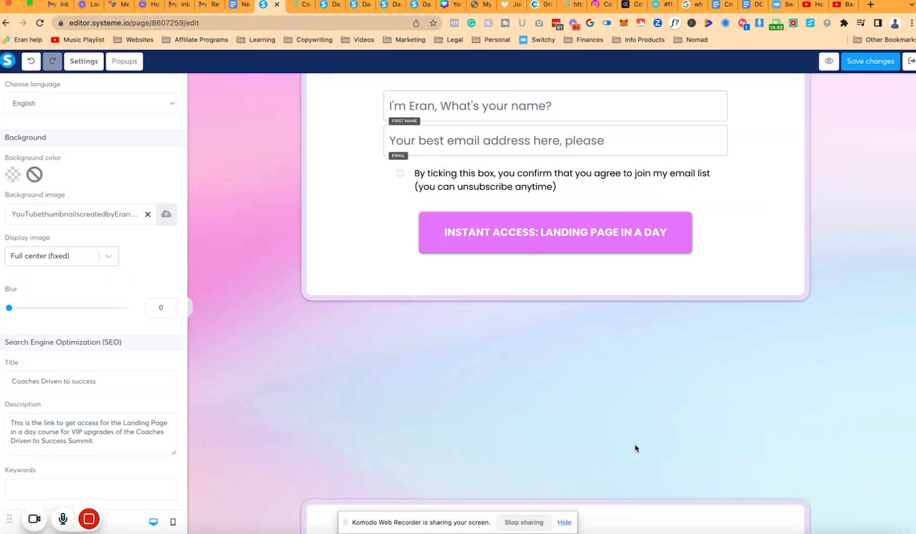
left_click(867, 67)
Step: Open the settings of the section holding the placeholder-title content box and look at its background options
scroll(843, 167, "down", 6)
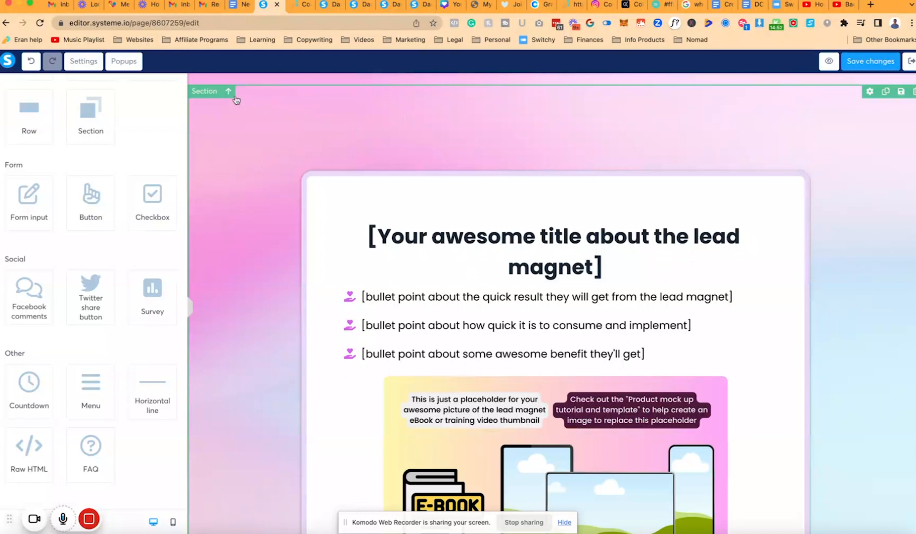
left_click(208, 93)
scroll(81, 395, "down", 3)
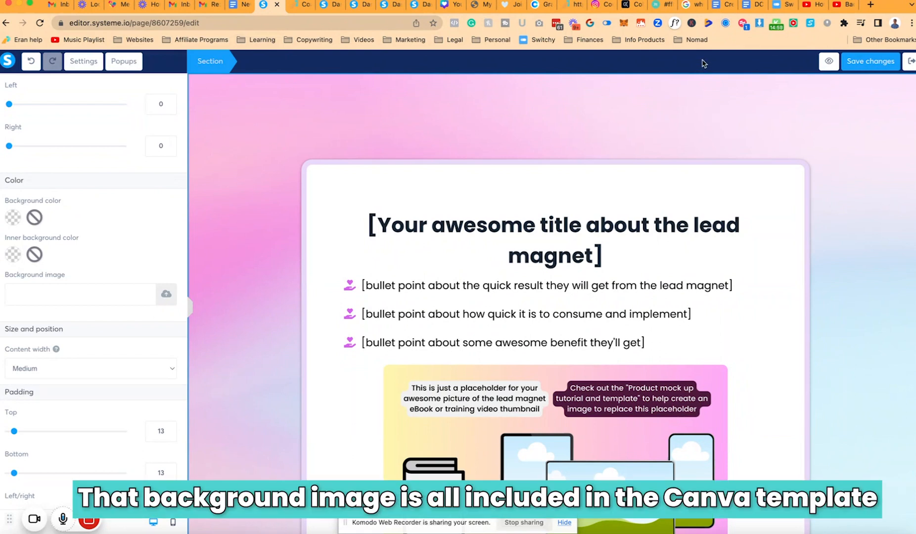
Step: Switch to the Canva window with the Rainbow Gradient Pink and Purple Virtual Background design and review its first template pages
left_click(264, 0)
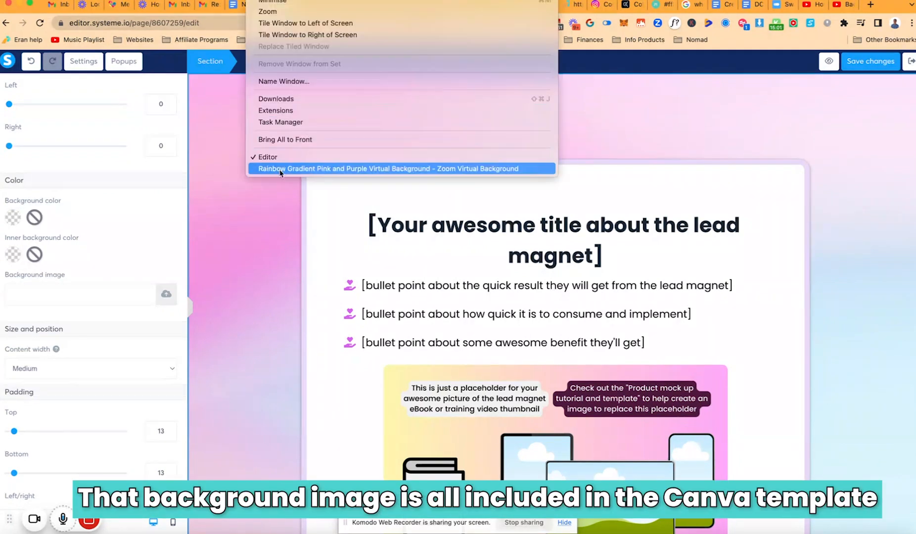
left_click(280, 168)
scroll(593, 198, "up", 20)
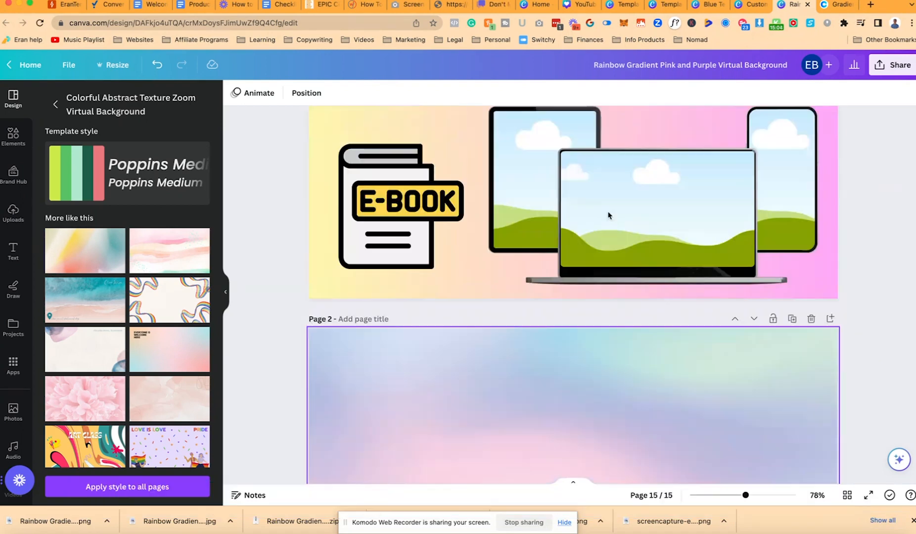
scroll(608, 212, "up", 4)
scroll(568, 272, "down", 5)
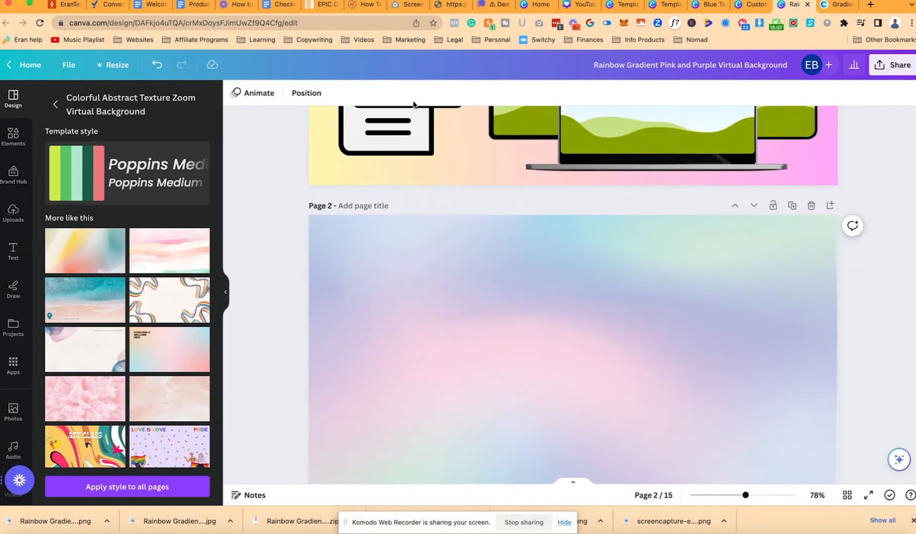
Step: Look at the systeme.io editor window and return to the Rainbow Gradient Pink and Purple Virtual Background design in Canva
left_click(261, 1)
left_click(261, 1)
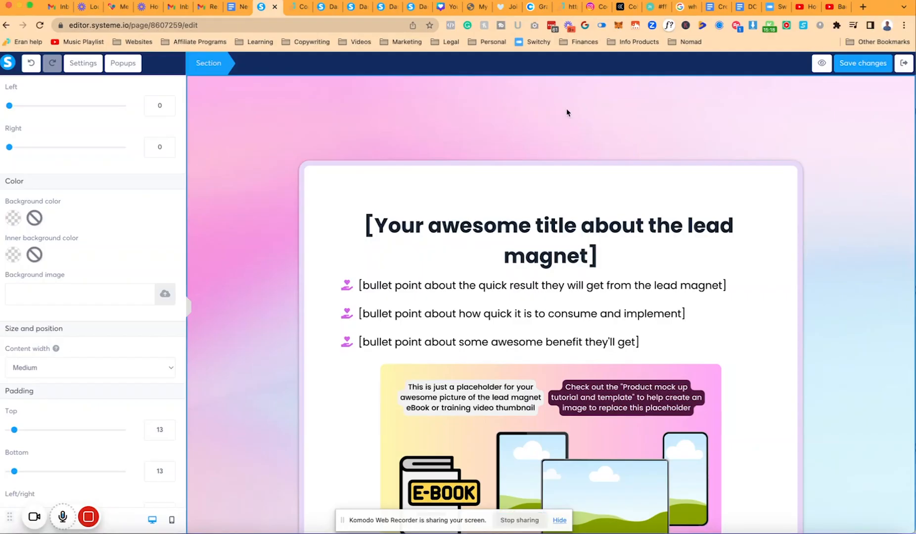
left_click(266, 0)
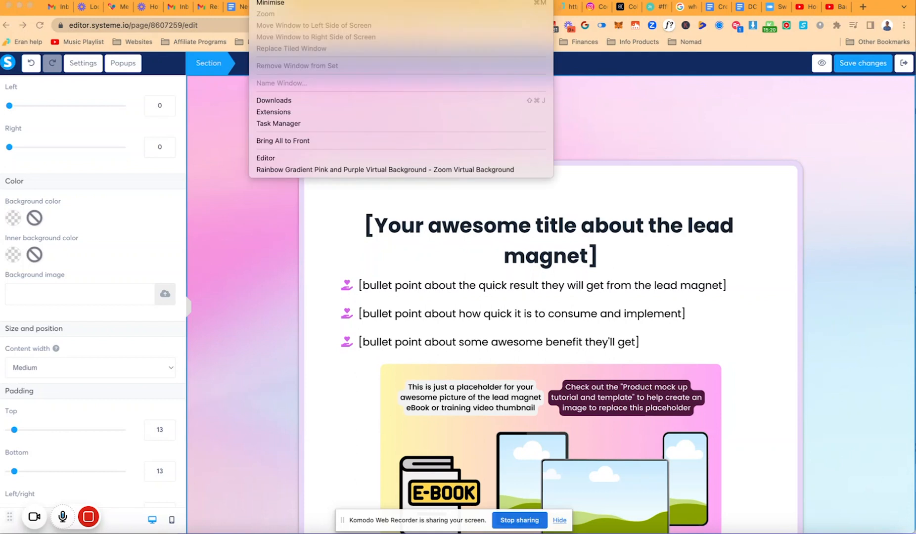
left_click(276, 170)
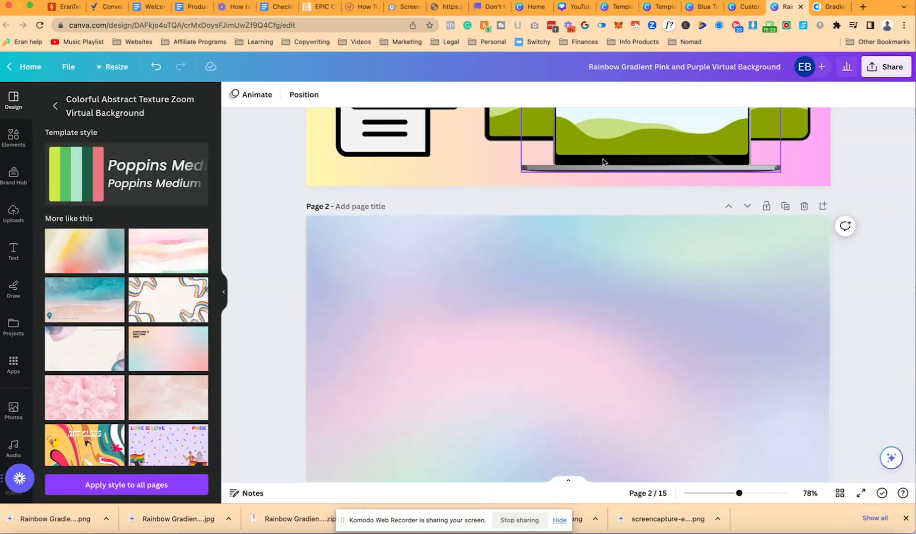
Step: Replace the background image of page 2 with a white-to-grey gradient running from top to bottom
left_click(341, 261)
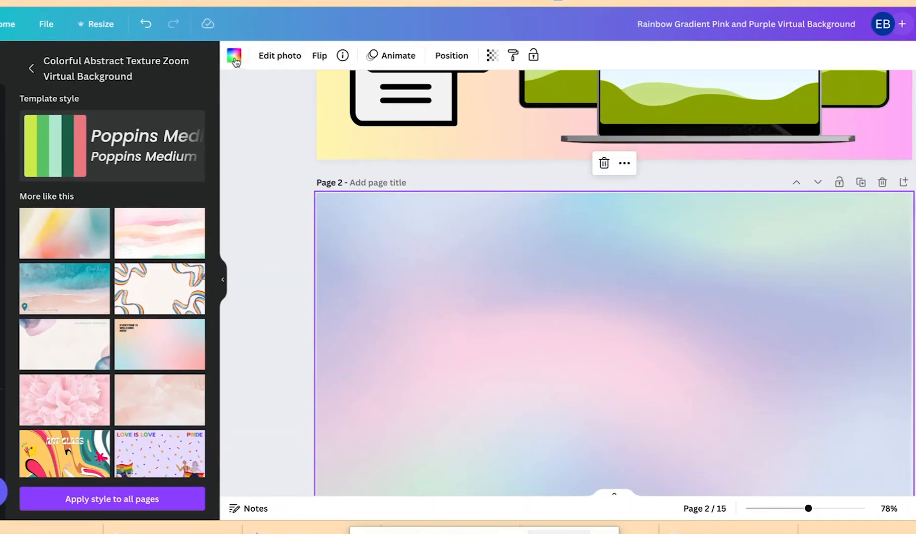
left_click(235, 56)
left_click(32, 129)
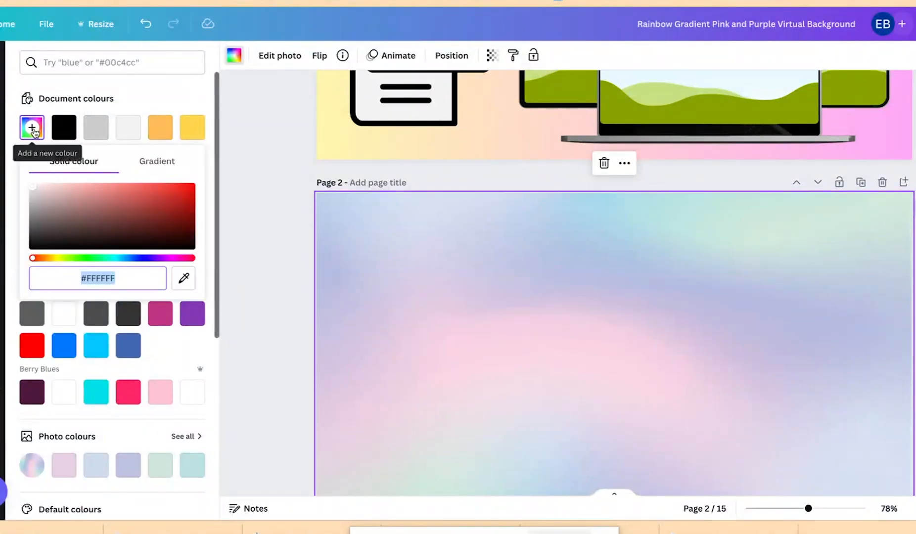
left_click(157, 162)
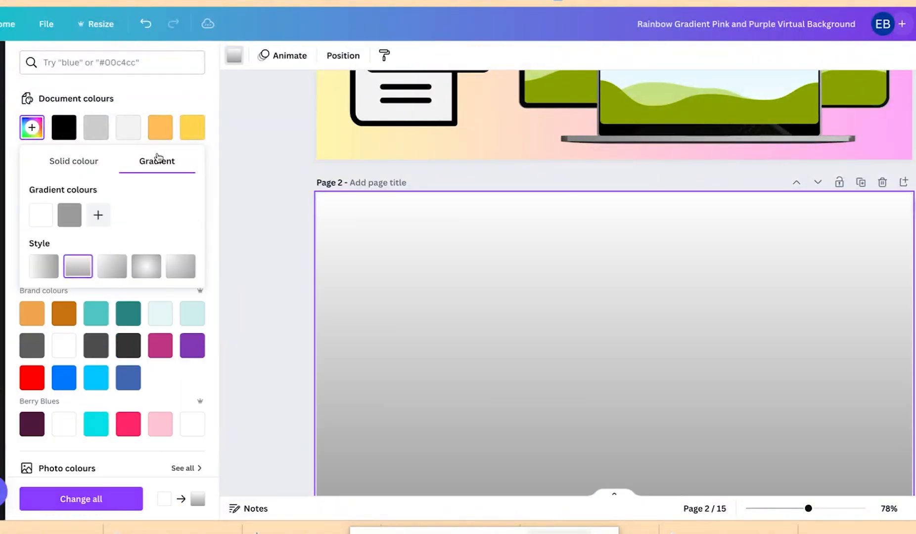
left_click(255, 240)
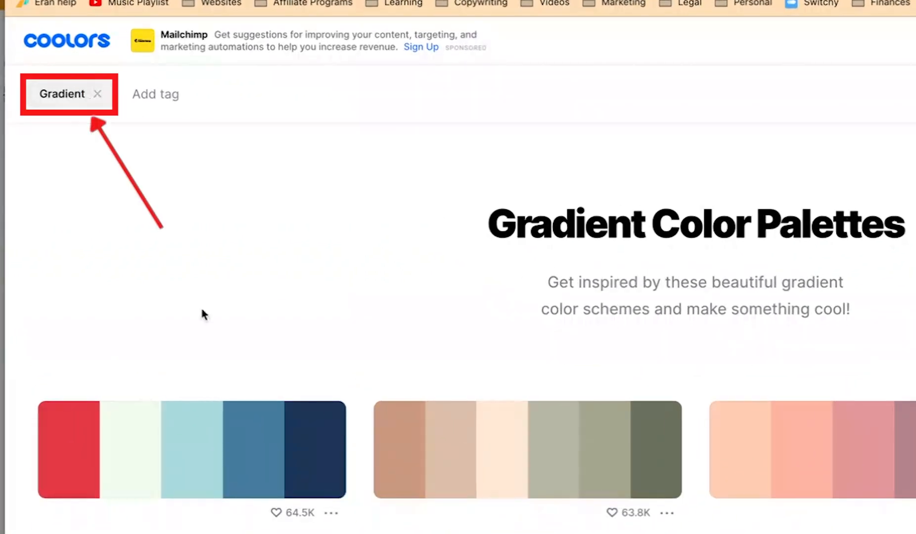
Step: Browse the popular gradient palettes on Coolors, clear the Gradient filter and filter the palettes by Red
scroll(201, 306, "down", 5)
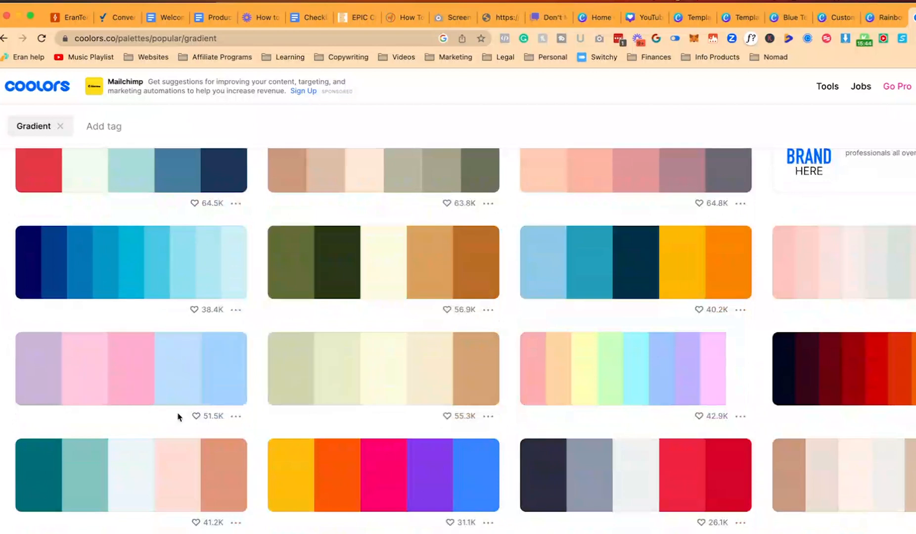
scroll(180, 417, "down", 15)
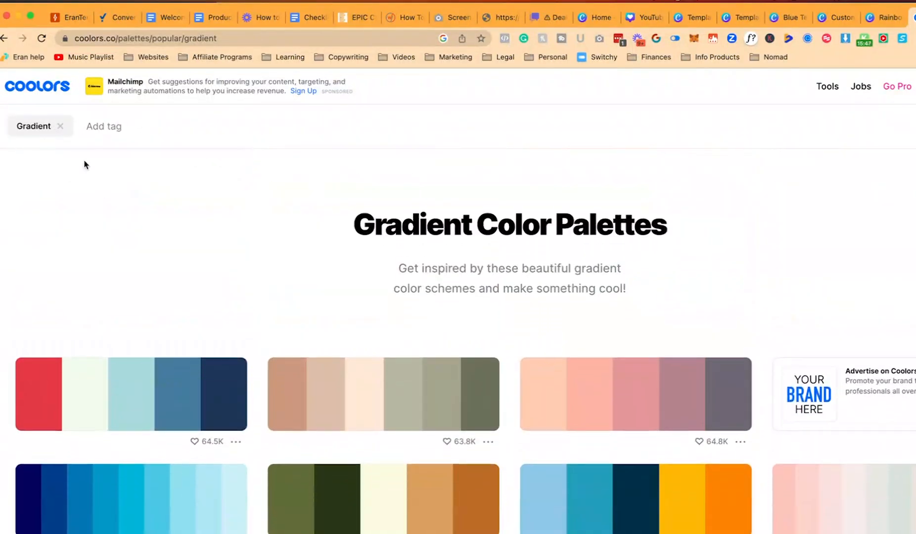
left_click(60, 126)
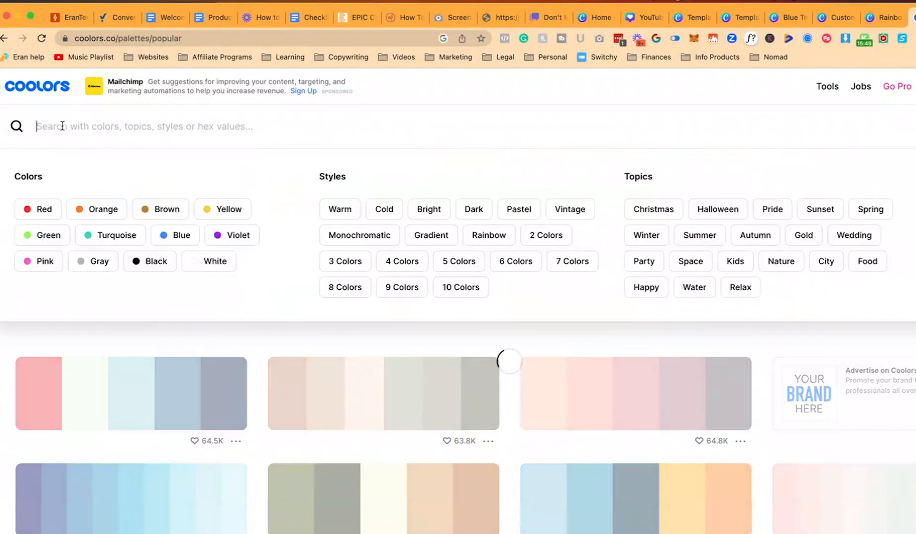
left_click(45, 211)
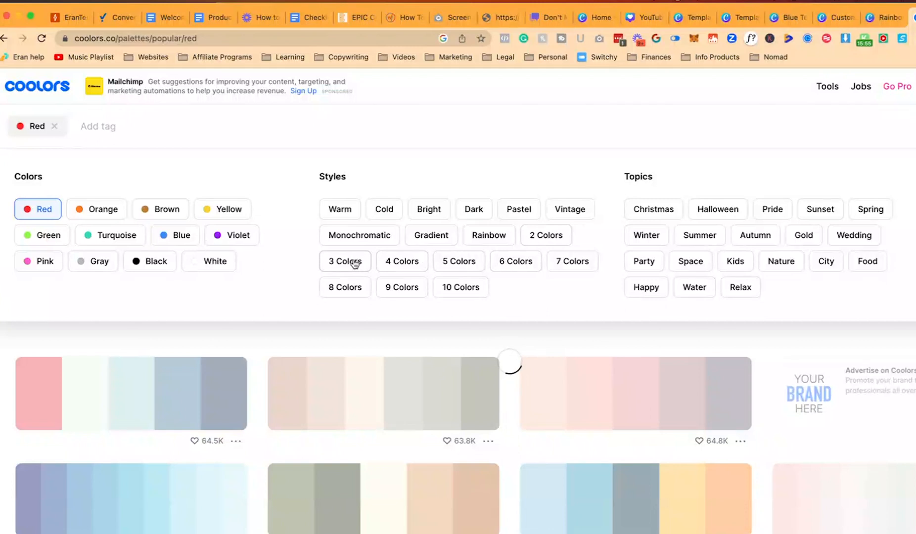
left_click(353, 263)
left_click(755, 189)
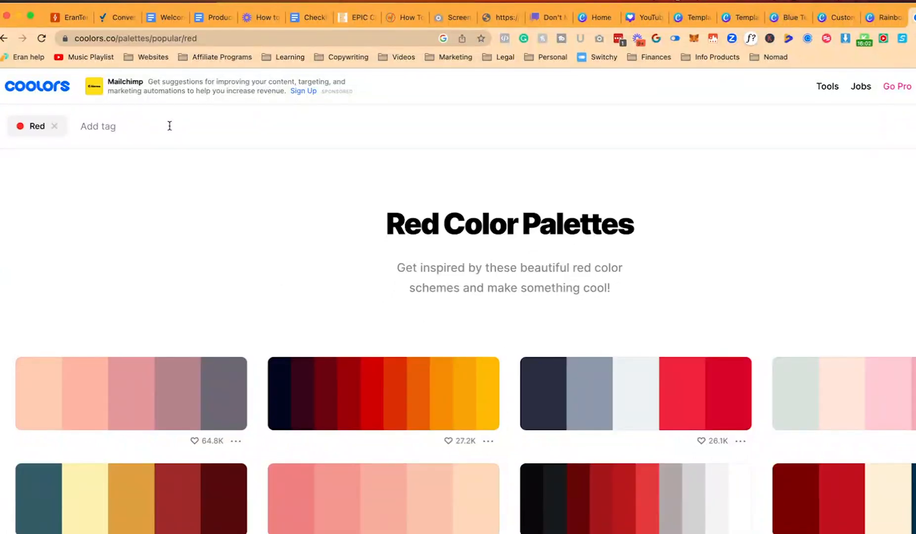
Step: Copy the colour FCBCB8 from a pastel palette among the red results and open that palette's own page
scroll(166, 351, "down", 3)
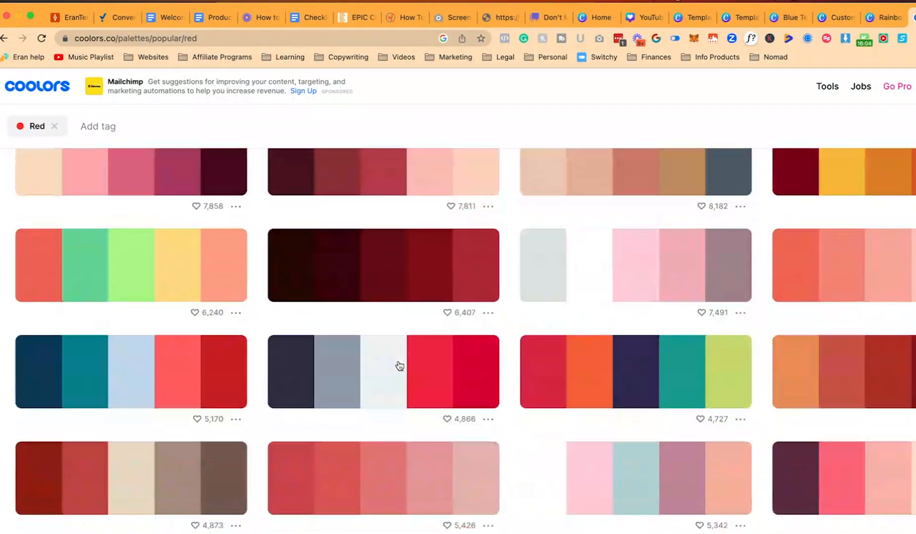
scroll(399, 365, "down", 10)
scroll(398, 365, "down", 2)
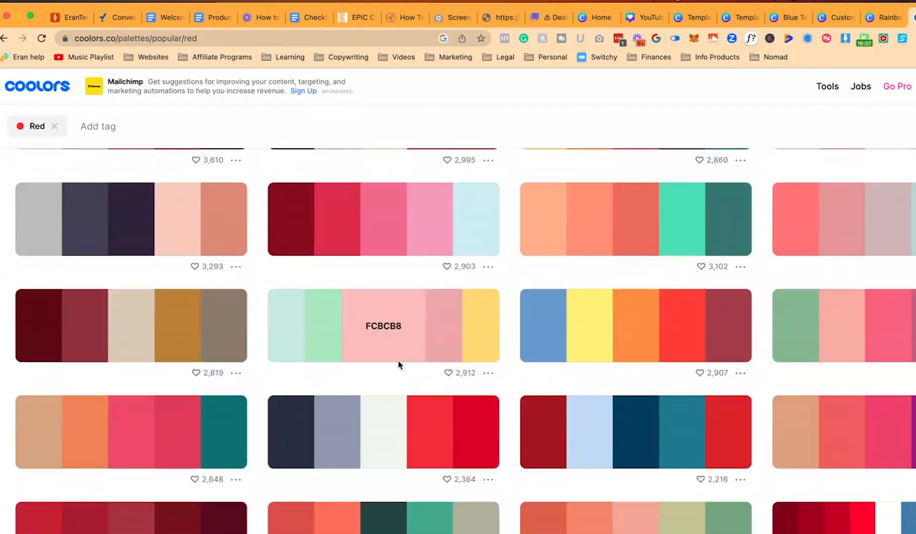
left_click(399, 365)
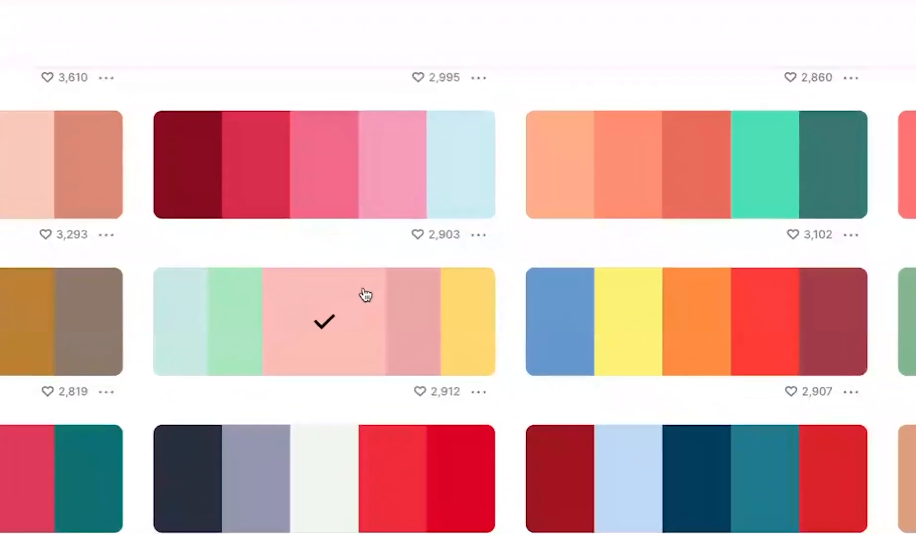
left_click(474, 393)
left_click(475, 49)
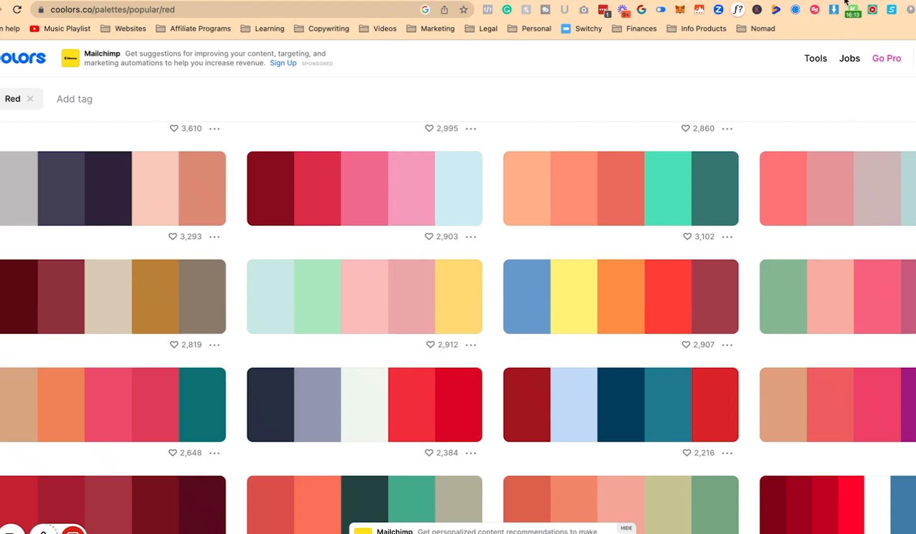
Step: Open the red results' 0A100D, B9BAA3, D6D5C9, A22C29, 902923 palette in the generator and generate several new colour palettes
left_click(473, 129)
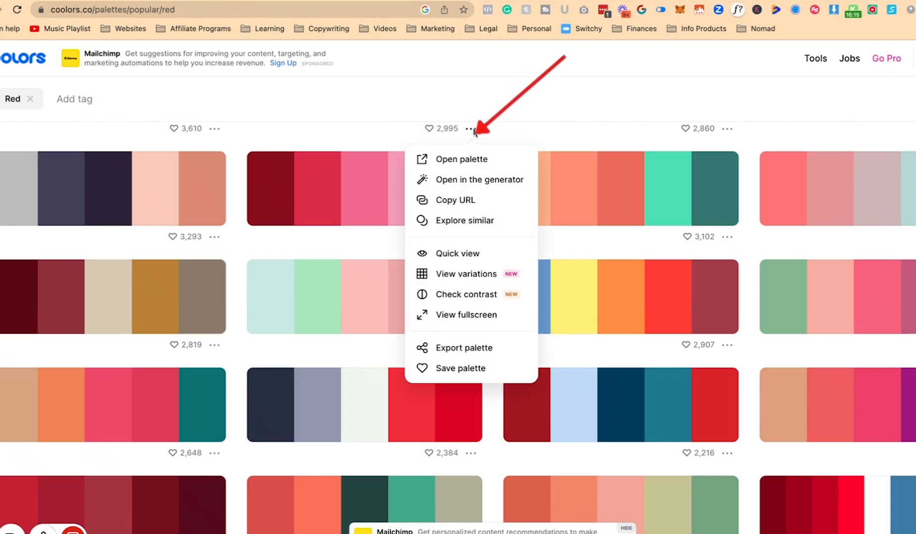
left_click(470, 180)
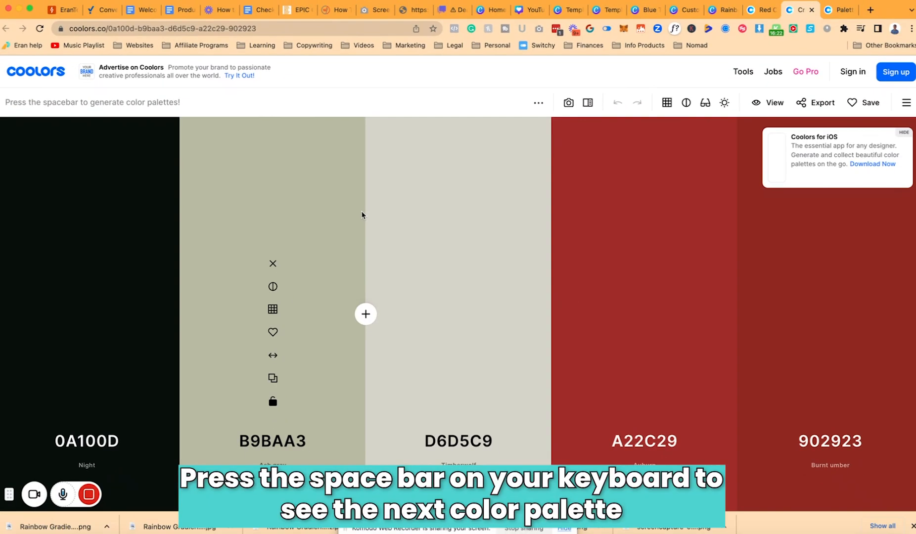
key("space")
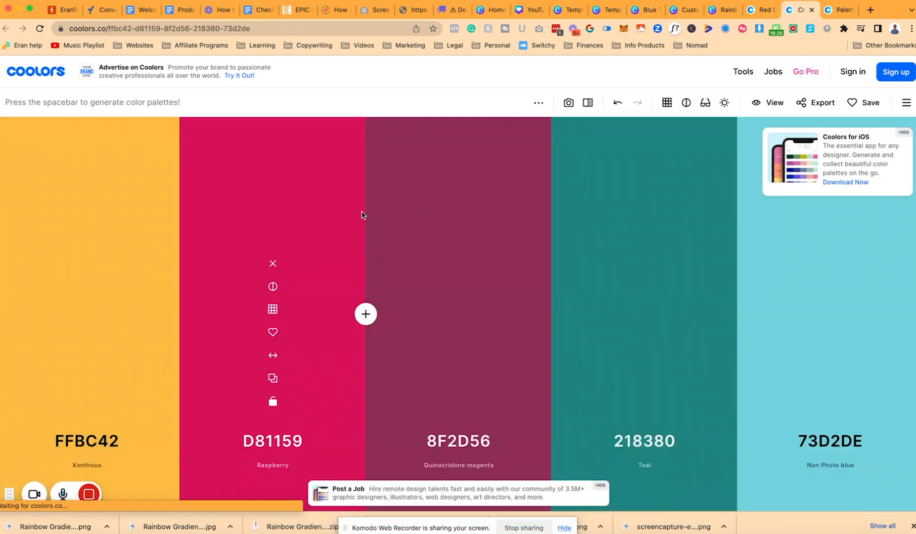
key("space")
key("space")
key("space")
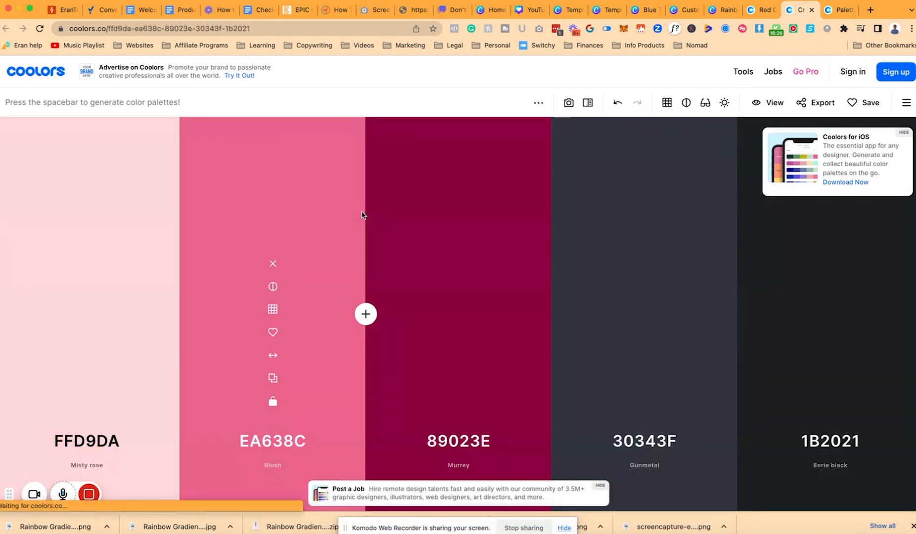
key("space")
key("space")
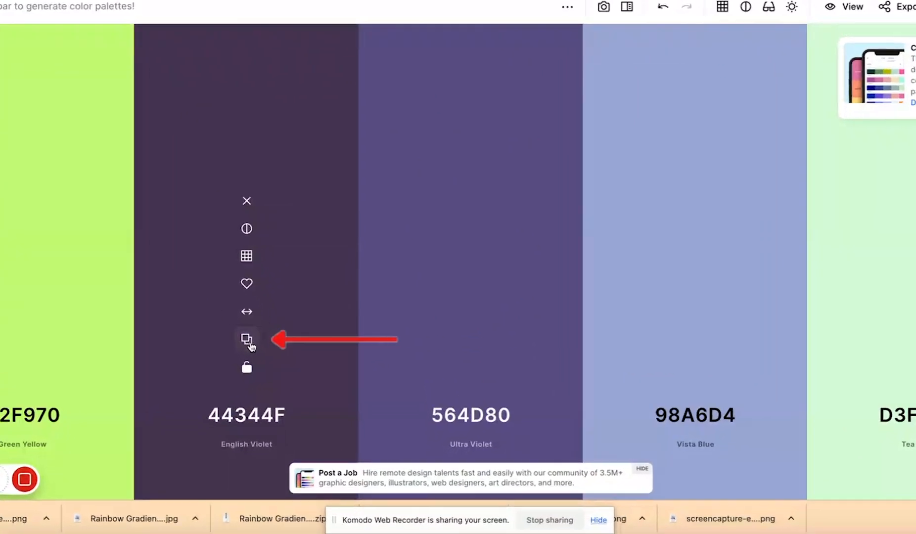
Step: Copy the English Violet colour code 44344F from the generated palette and generate further palettes
left_click(249, 343)
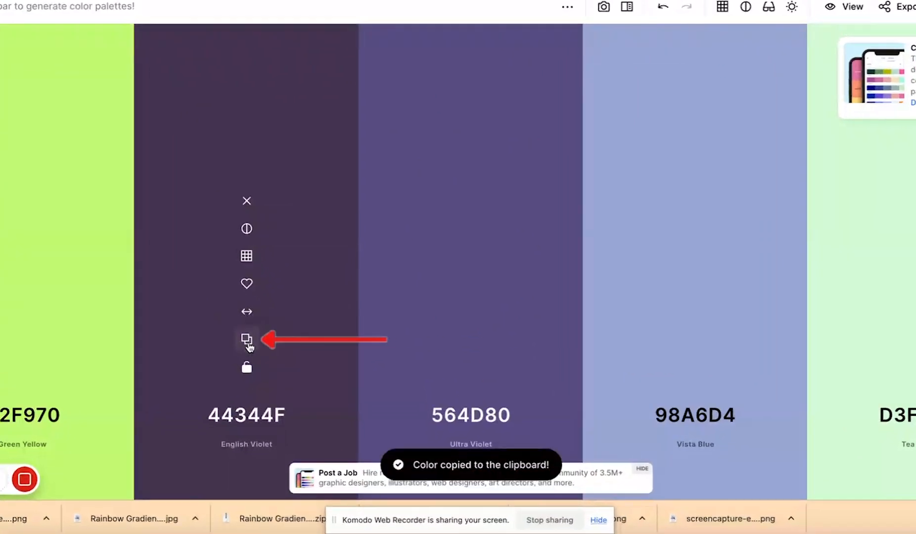
key("space")
key("space")
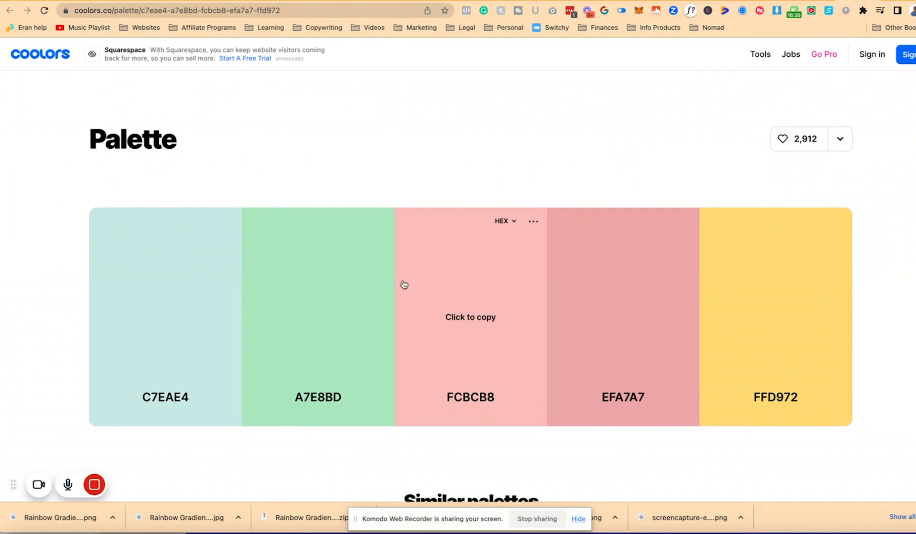
Step: Examine the similar palettes listed below the C7EAE4 to FFD972 palette on its Coolors page
scroll(404, 283, "down", 8)
scroll(404, 283, "down", 2)
scroll(403, 283, "up", 6)
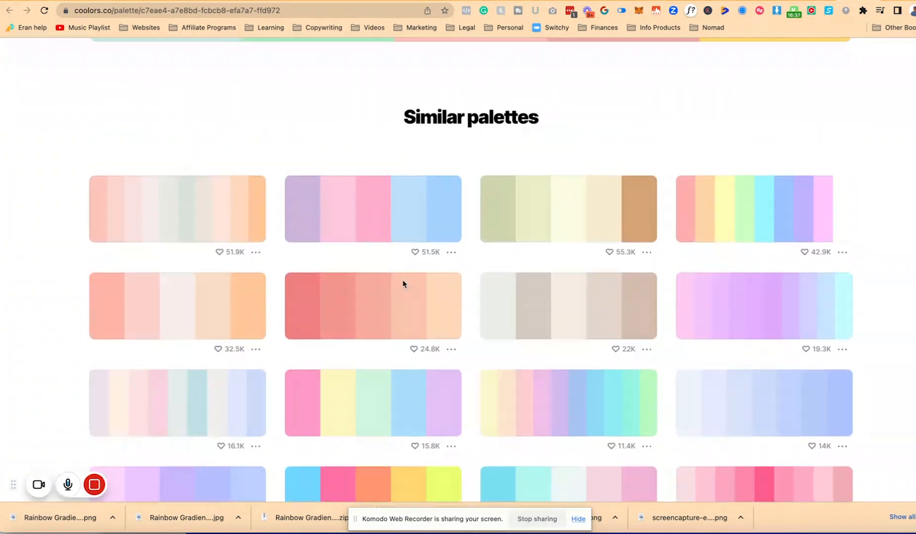
scroll(434, 169, "down", 15)
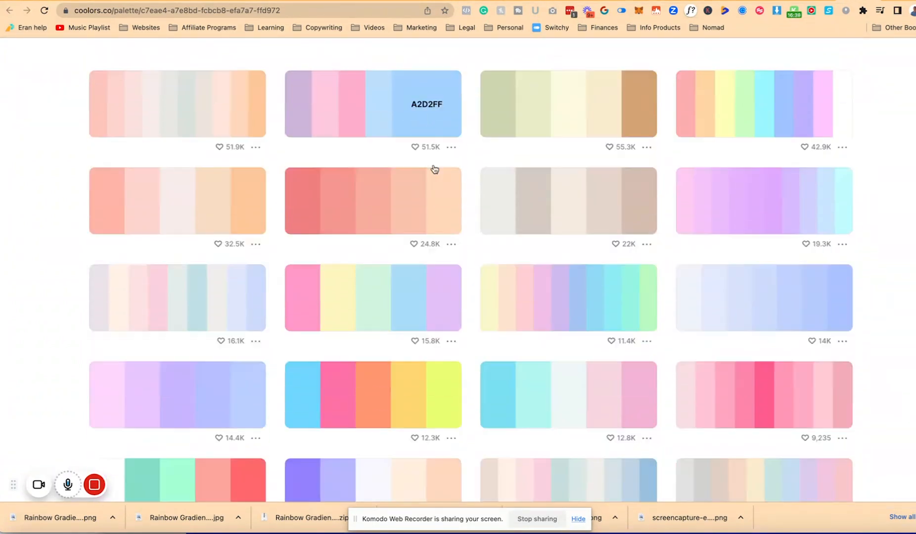
scroll(434, 169, "down", 6)
scroll(435, 170, "up", 7)
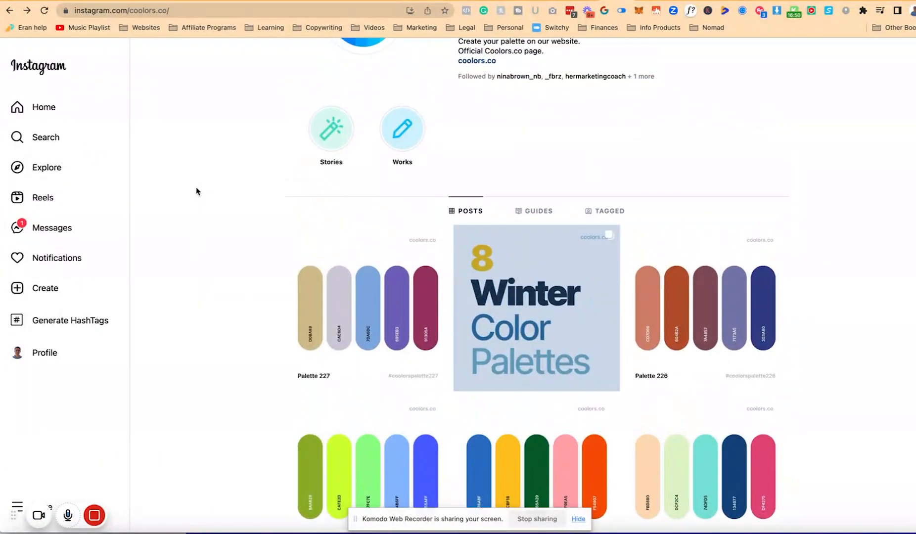
Step: Browse the palette posts on the Coolors Instagram profile and return to the Coolors palette window
scroll(197, 191, "up", 3)
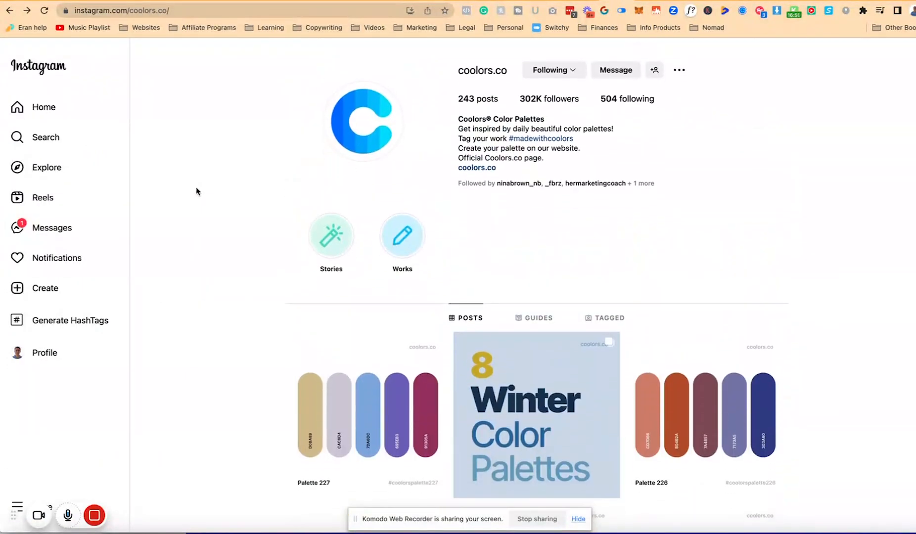
scroll(196, 191, "down", 20)
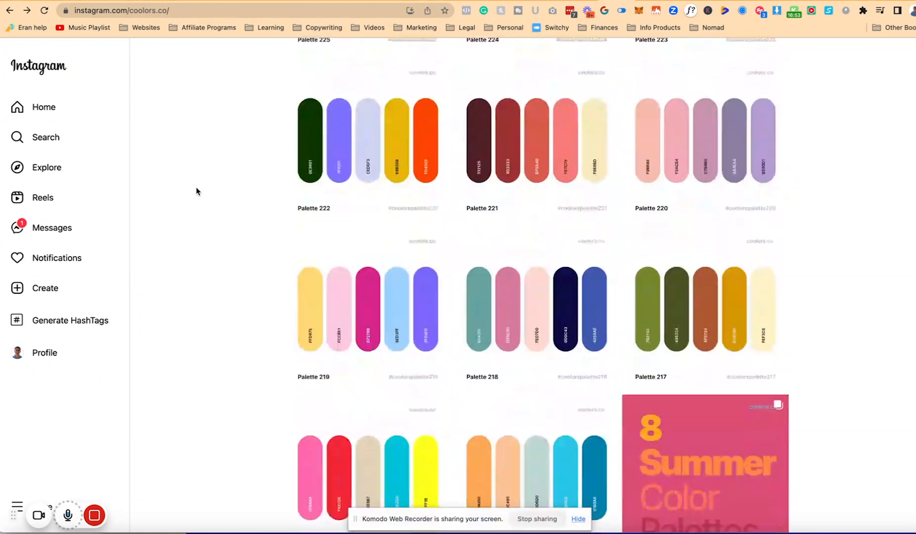
scroll(196, 191, "down", 3)
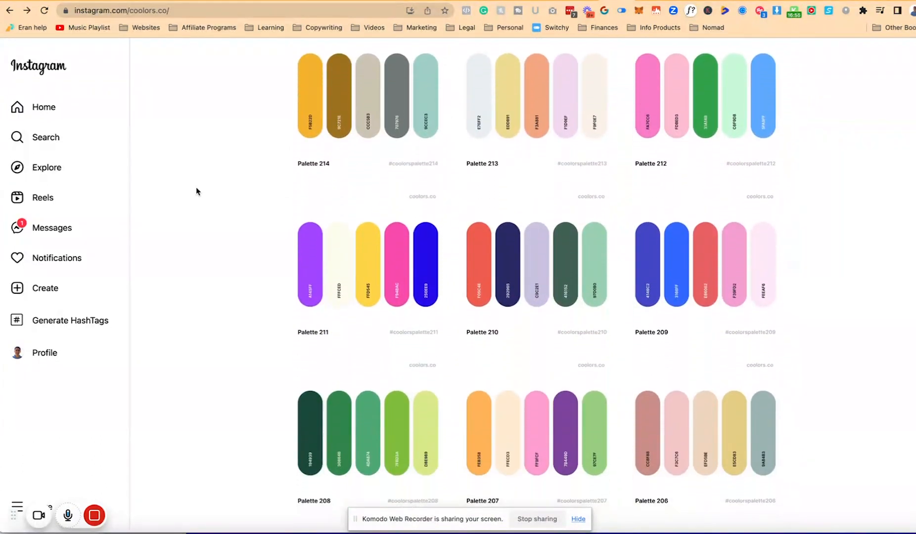
scroll(278, 299, "down", 7)
scroll(278, 298, "up", 20)
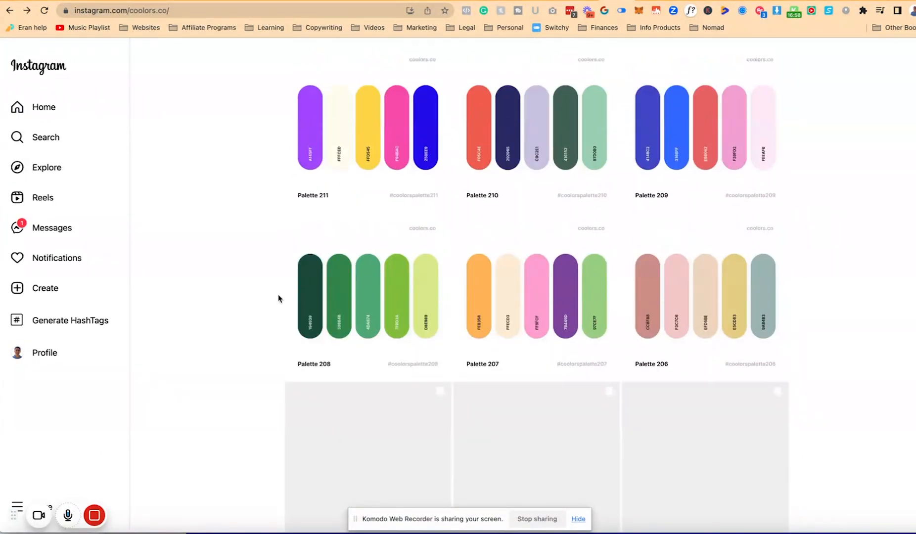
scroll(278, 299, "up", 3)
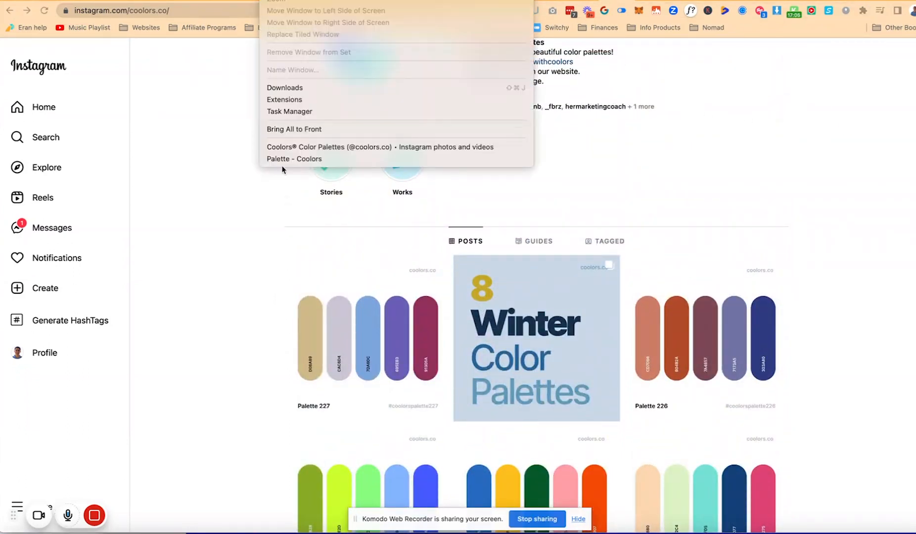
left_click(281, 159)
scroll(385, 120, "up", 15)
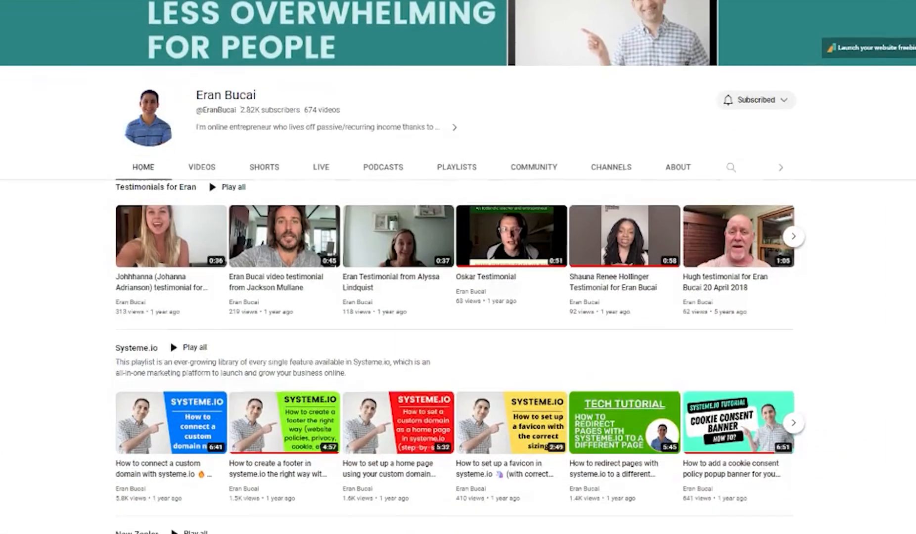
Step: Look through the playlists on the home page of the creator's YouTube channel
scroll(458, 267, "down", 5)
scroll(458, 267, "down", 5)
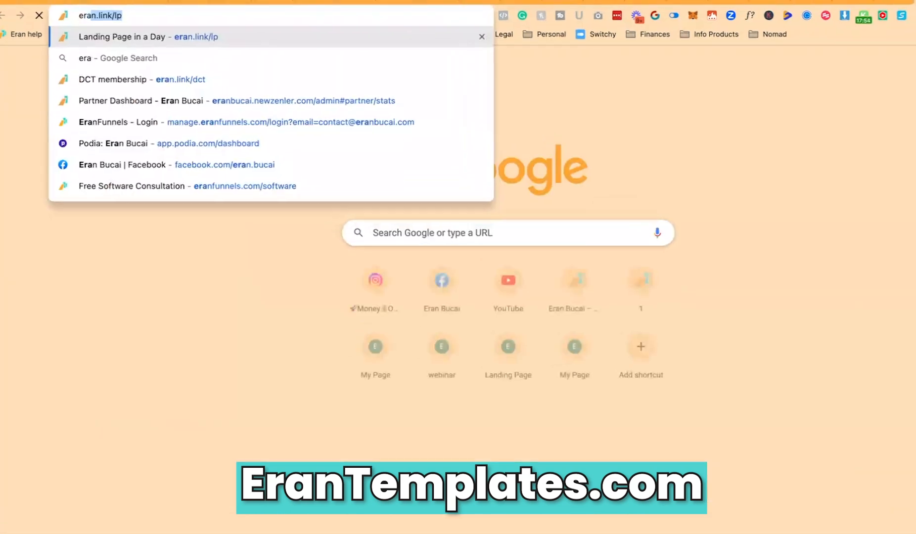
Step: Open erantemplates.com and review the templates release roadmap with its released and upcoming templates
type("ntemplates.com/")
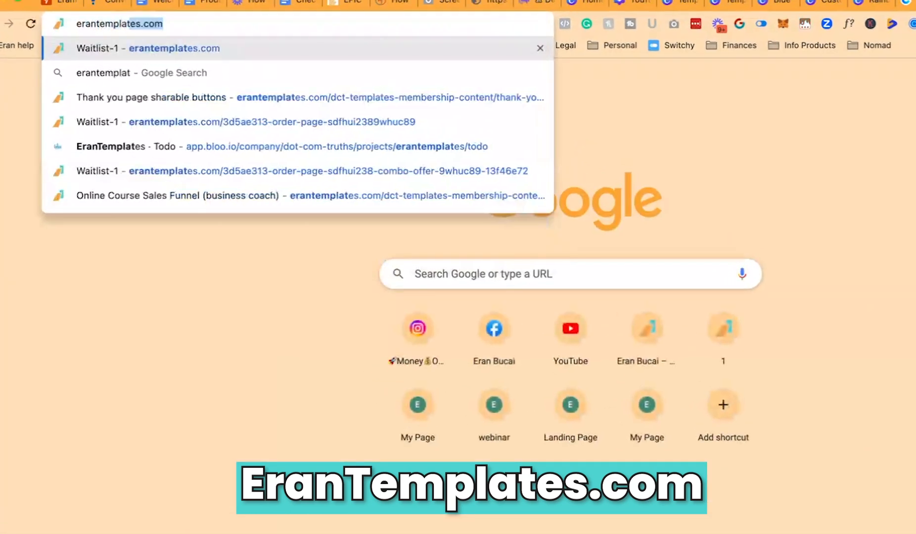
key("Return")
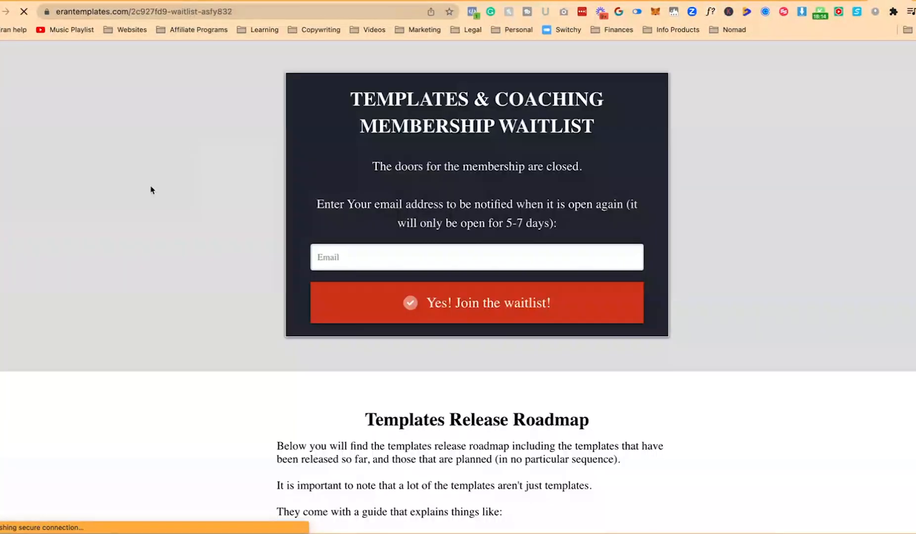
scroll(184, 215, "down", 15)
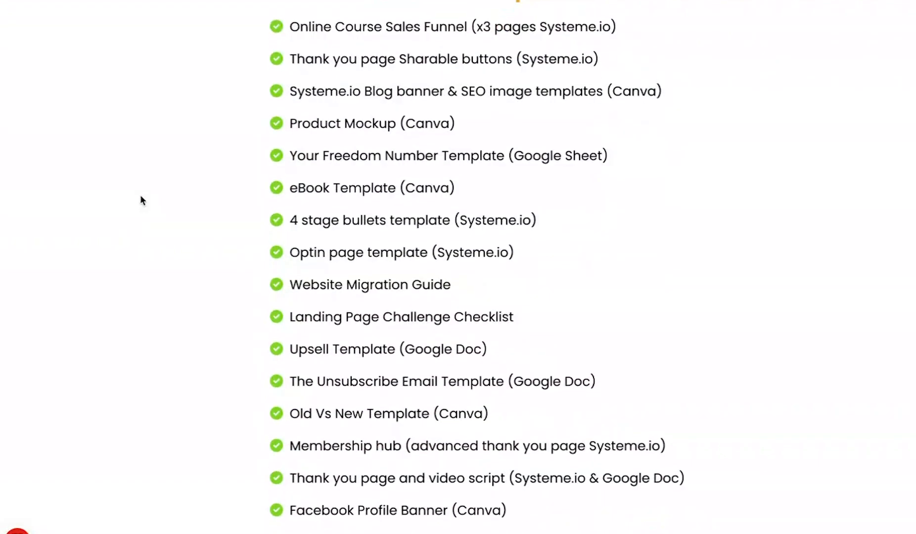
scroll(141, 198, "up", 1)
scroll(141, 197, "down", 8)
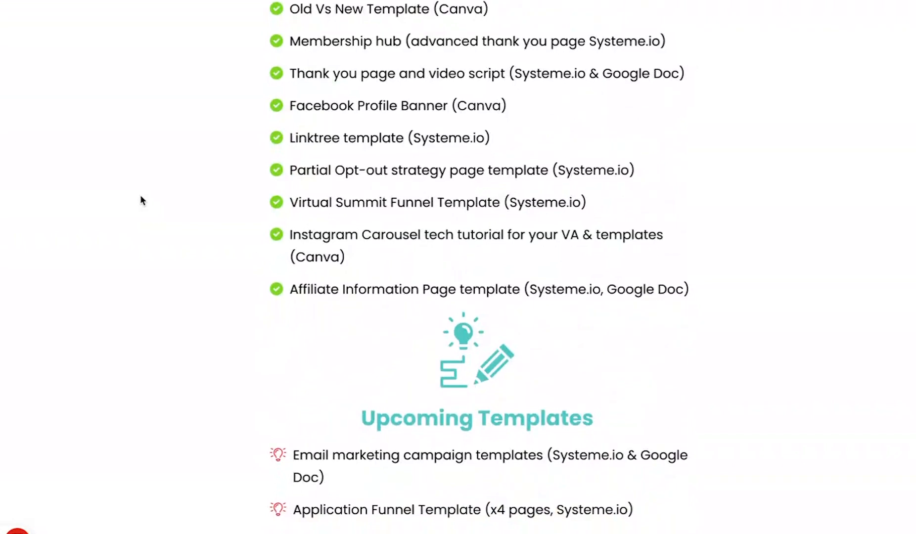
scroll(140, 200, "down", 1)
scroll(168, 200, "up", 5)
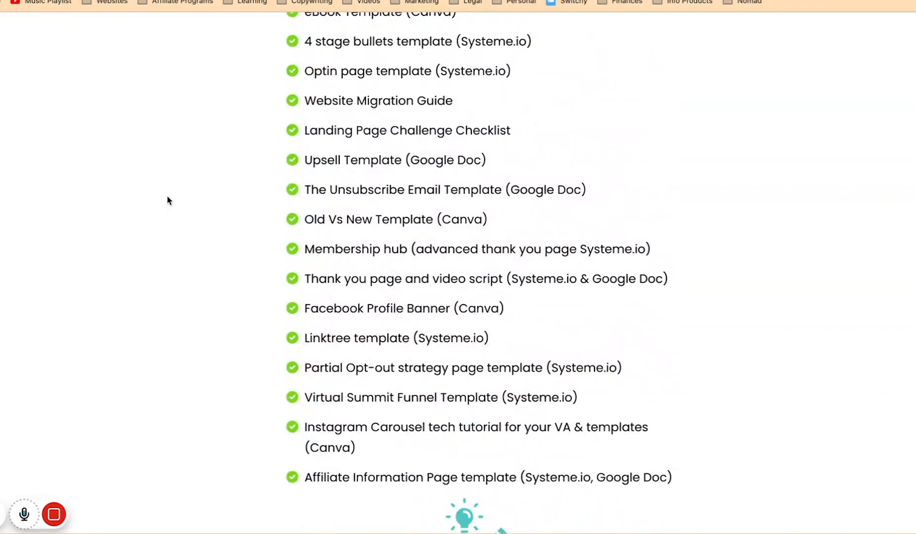
scroll(196, 191, "down", 15)
scroll(196, 188, "up", 10)
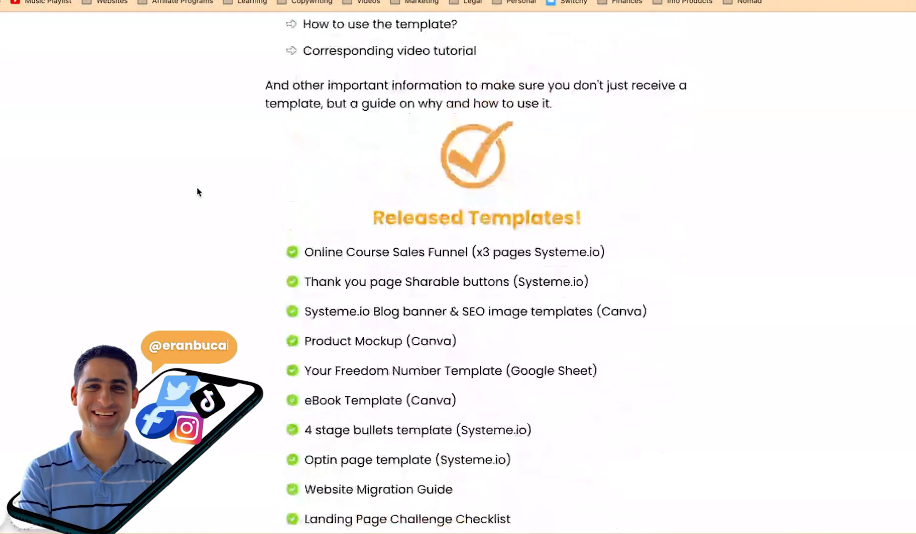
mouse_move(75, 515)
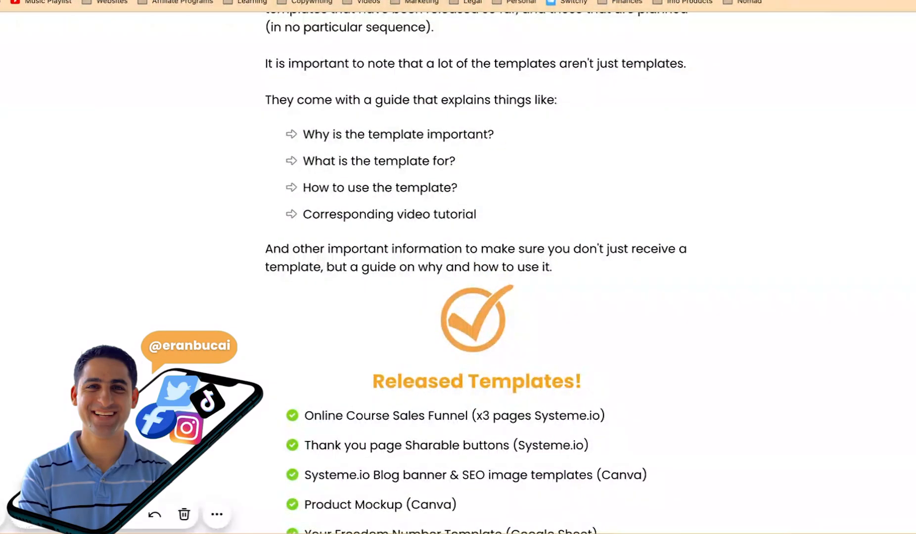